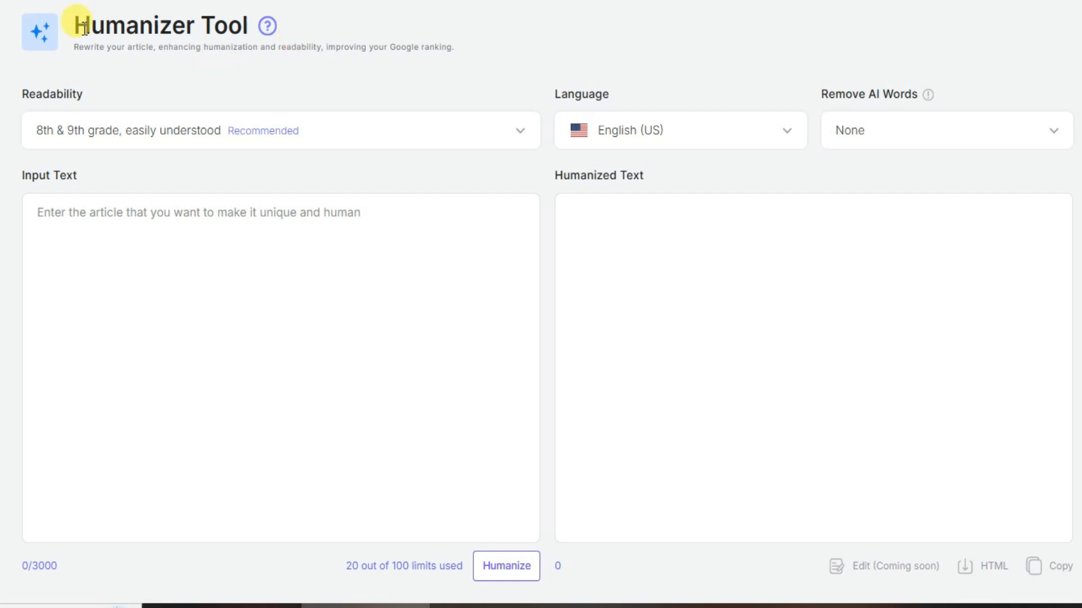
Step: Read the Humanizer Tool's description, noting its claims about humanization, readability and Google ranking
{"action": "left_click_drag", "start_coordinate": [74, 25], "coordinate": [194, 25]}
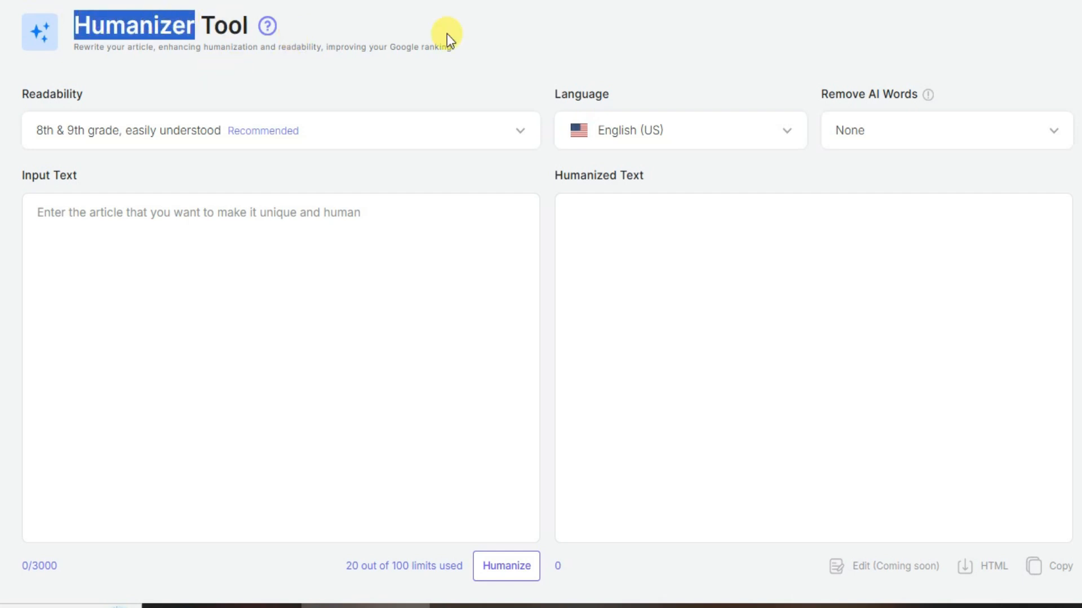
{"action": "left_click", "coordinate": [502, 35]}
{"action": "left_click_drag", "start_coordinate": [277, 47], "coordinate": [326, 49]}
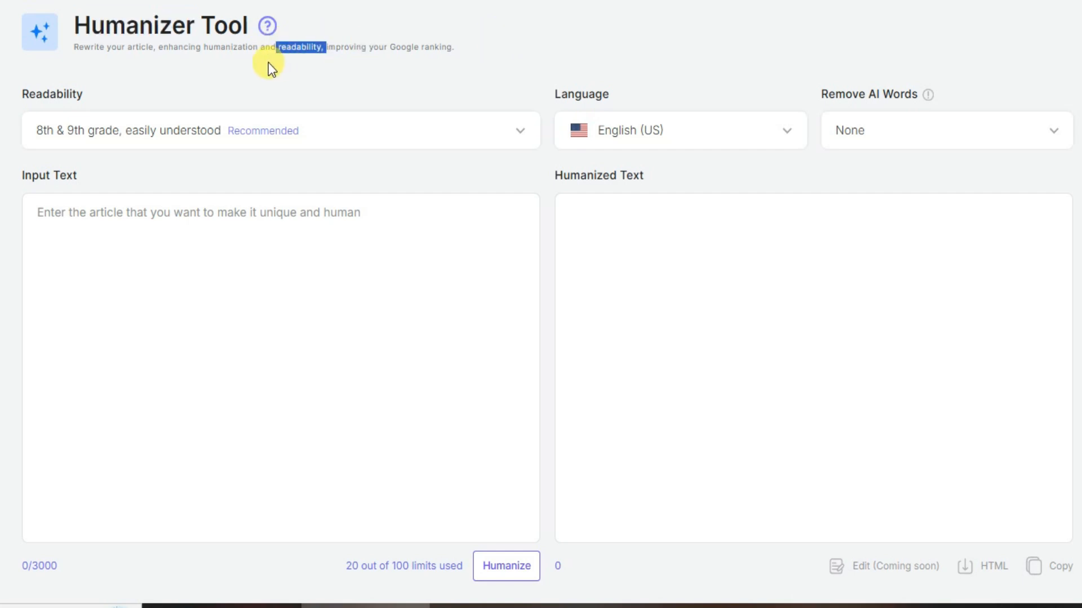
{"action": "left_click", "coordinate": [422, 53]}
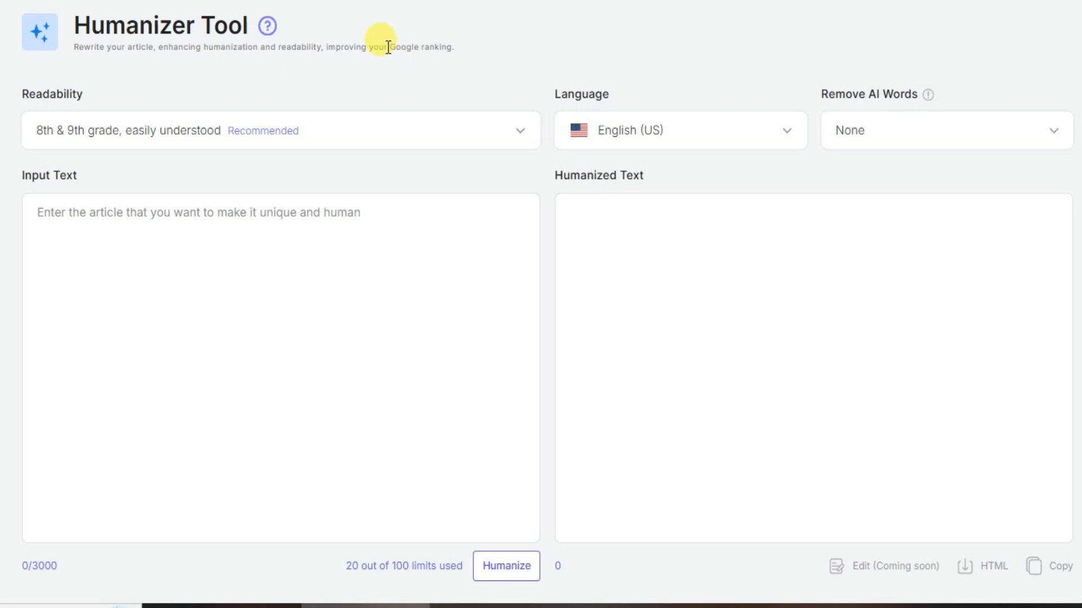
{"action": "left_click_drag", "start_coordinate": [388, 47], "coordinate": [453, 48]}
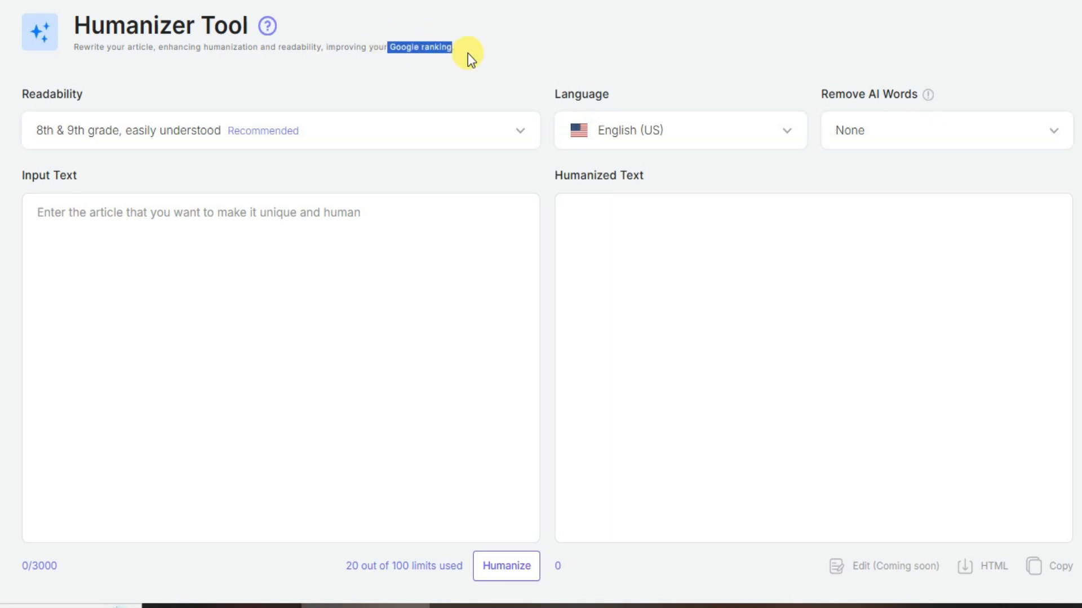
{"action": "left_click", "coordinate": [503, 62]}
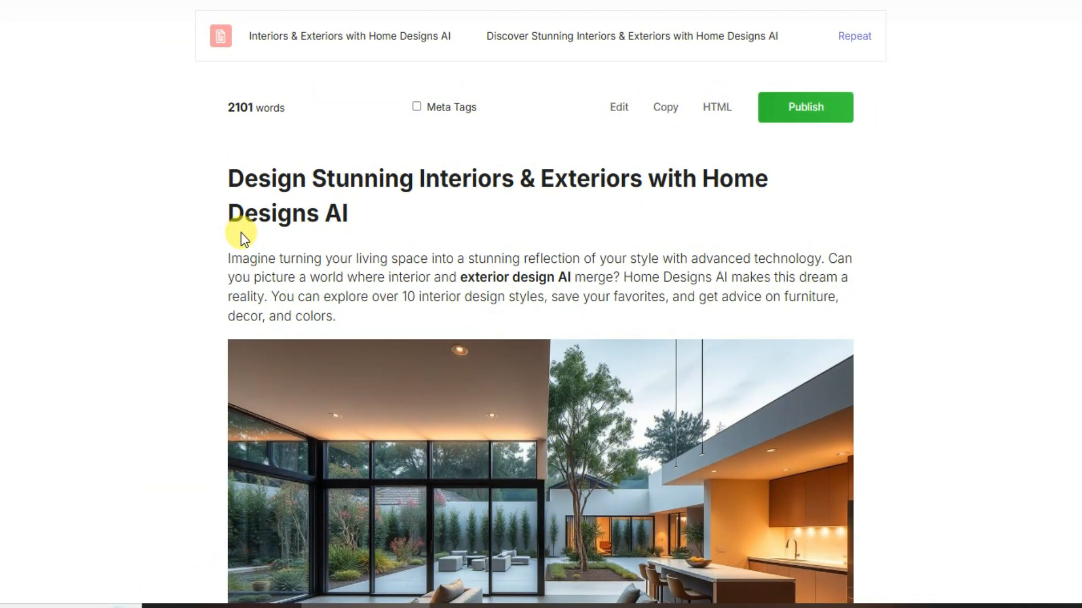
Step: Read through the generated Home Designs AI article, examining its headings, key takeaways, paragraphs and images
{"action": "scroll", "coordinate": [279, 196], "scroll_direction": "down", "scroll_amount": 4}
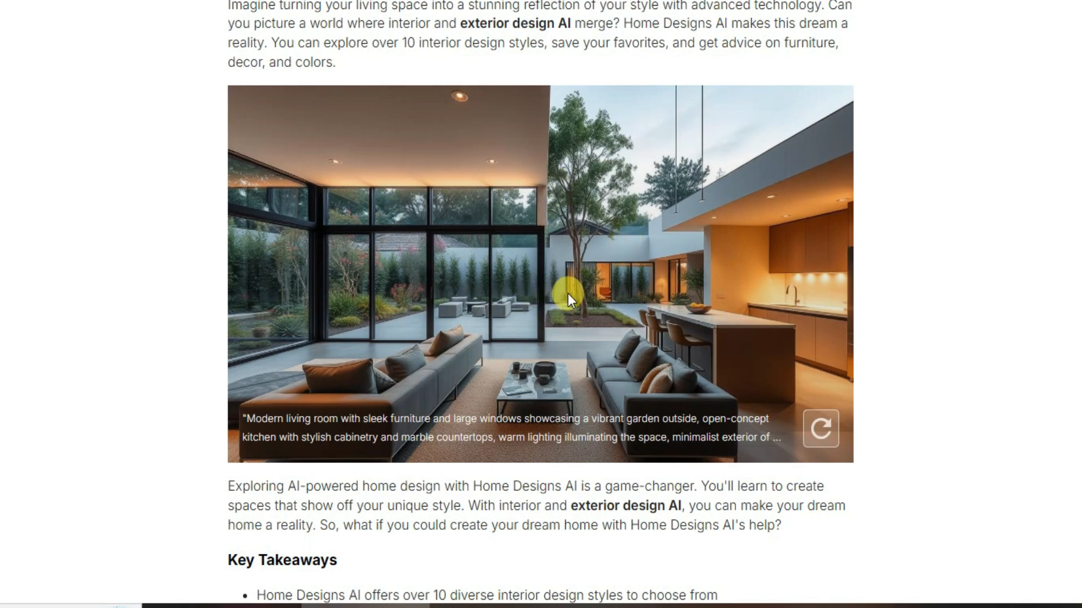
{"action": "scroll", "coordinate": [566, 293], "scroll_direction": "down", "scroll_amount": 4}
{"action": "scroll", "coordinate": [569, 73], "scroll_direction": "down", "scroll_amount": 4}
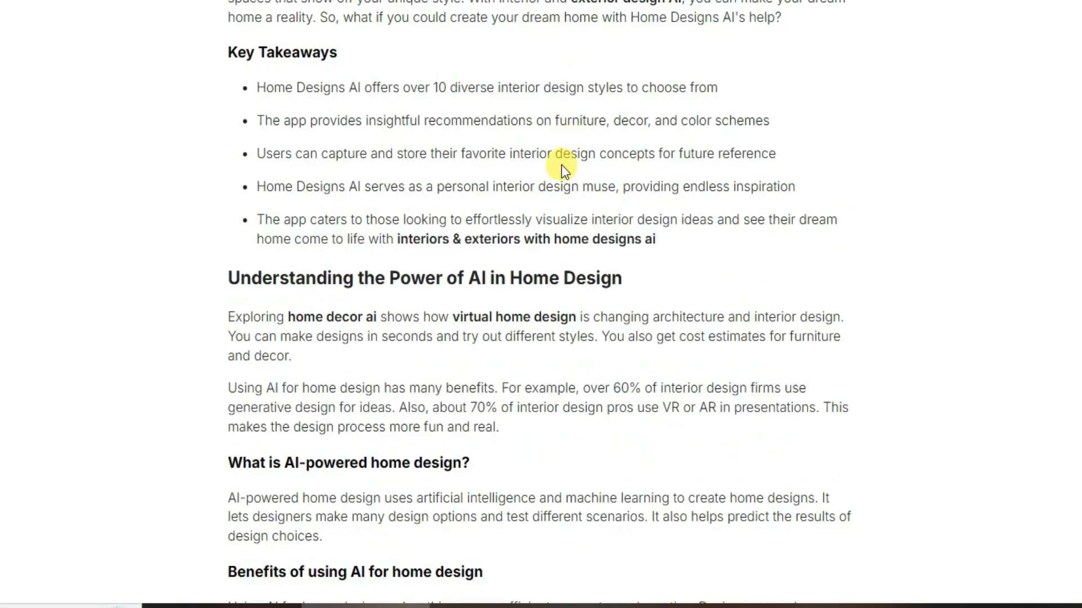
{"action": "scroll", "coordinate": [561, 164], "scroll_direction": "down", "scroll_amount": 12}
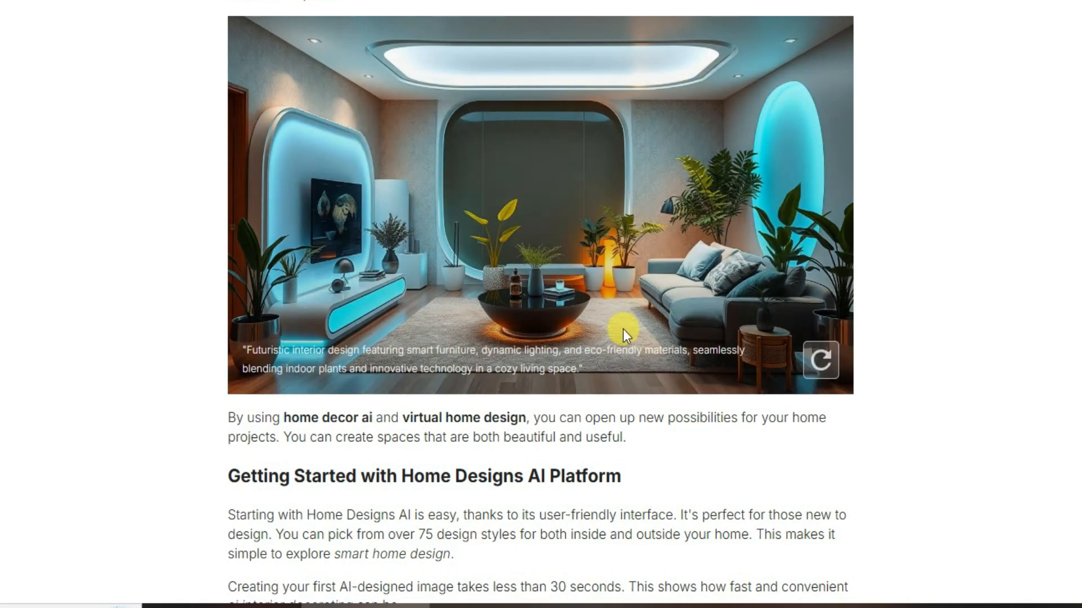
{"action": "scroll", "coordinate": [475, 174], "scroll_direction": "down", "scroll_amount": 16}
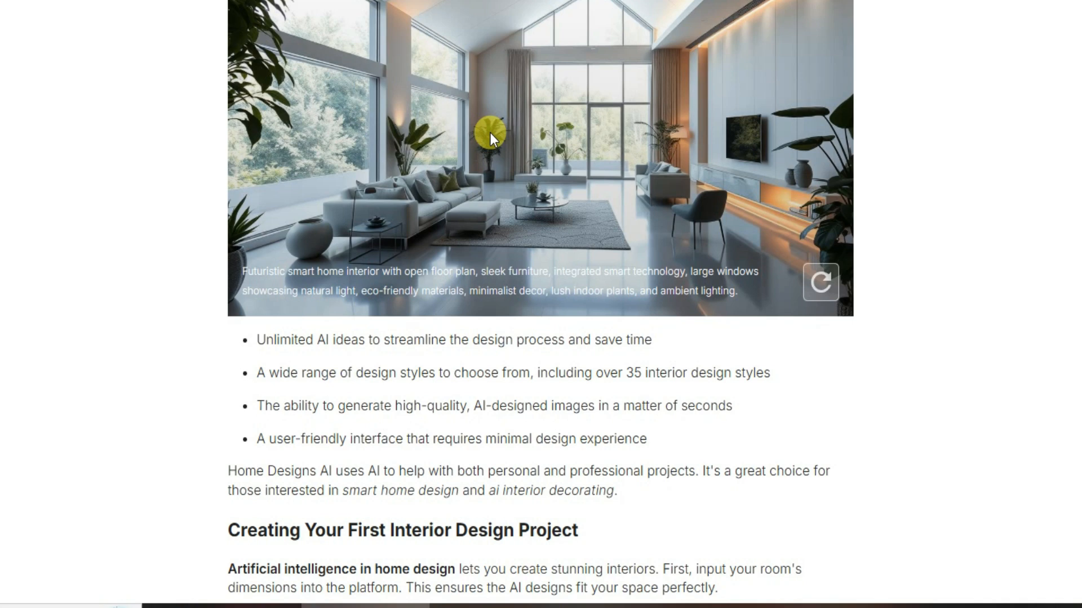
{"action": "scroll", "coordinate": [491, 133], "scroll_direction": "up", "scroll_amount": 5}
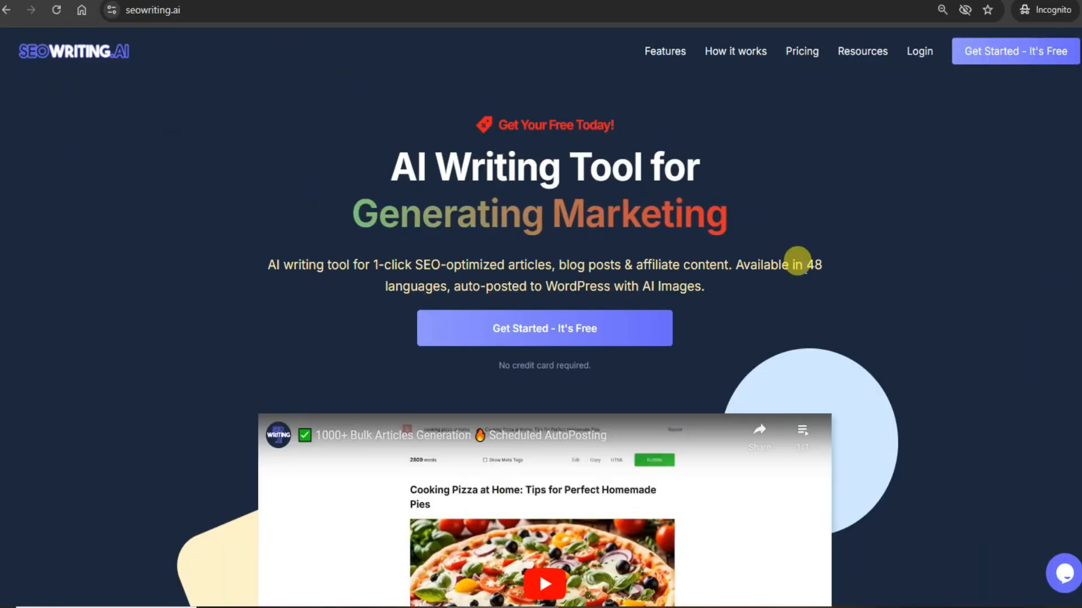
Step: Look over the homepage's features, pricing plans and testimonials, and start the free sign-up
{"action": "scroll", "coordinate": [800, 265], "scroll_direction": "down", "scroll_amount": 20}
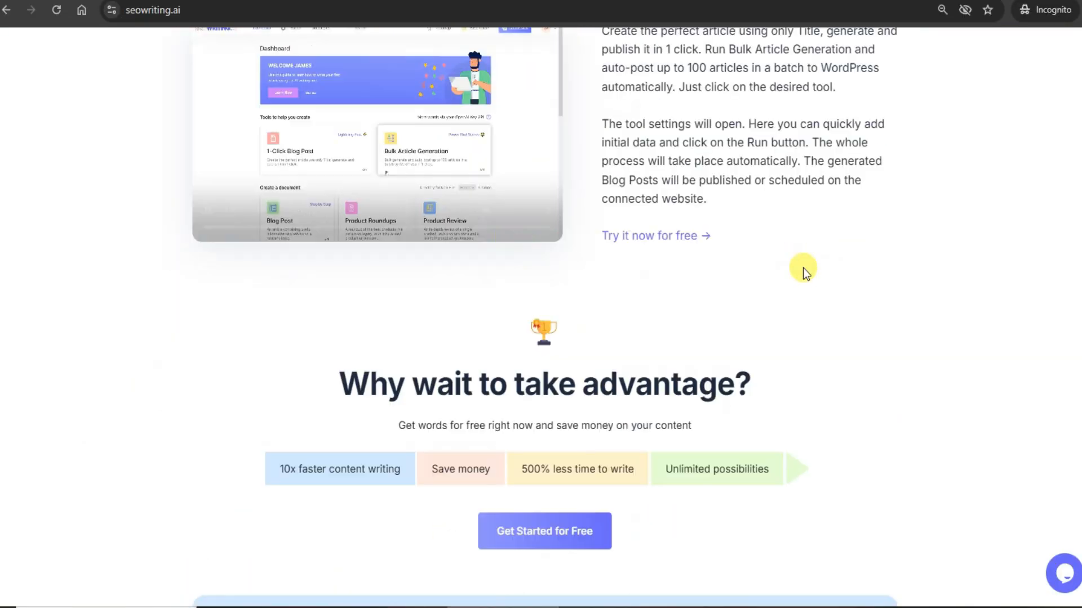
{"action": "scroll", "coordinate": [802, 268], "scroll_direction": "down", "scroll_amount": 18}
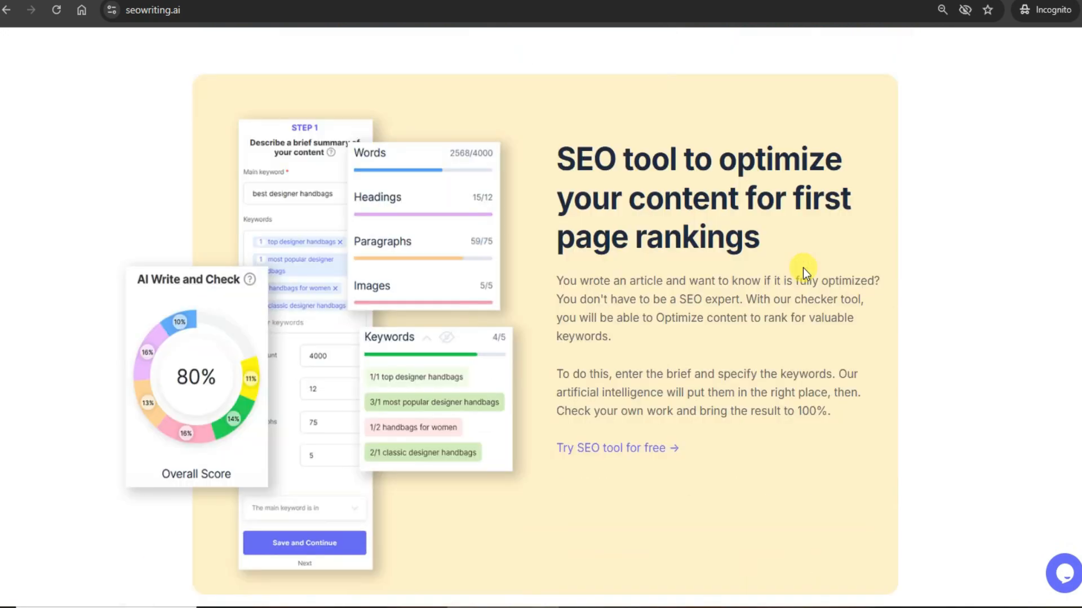
{"action": "scroll", "coordinate": [803, 268], "scroll_direction": "down", "scroll_amount": 20}
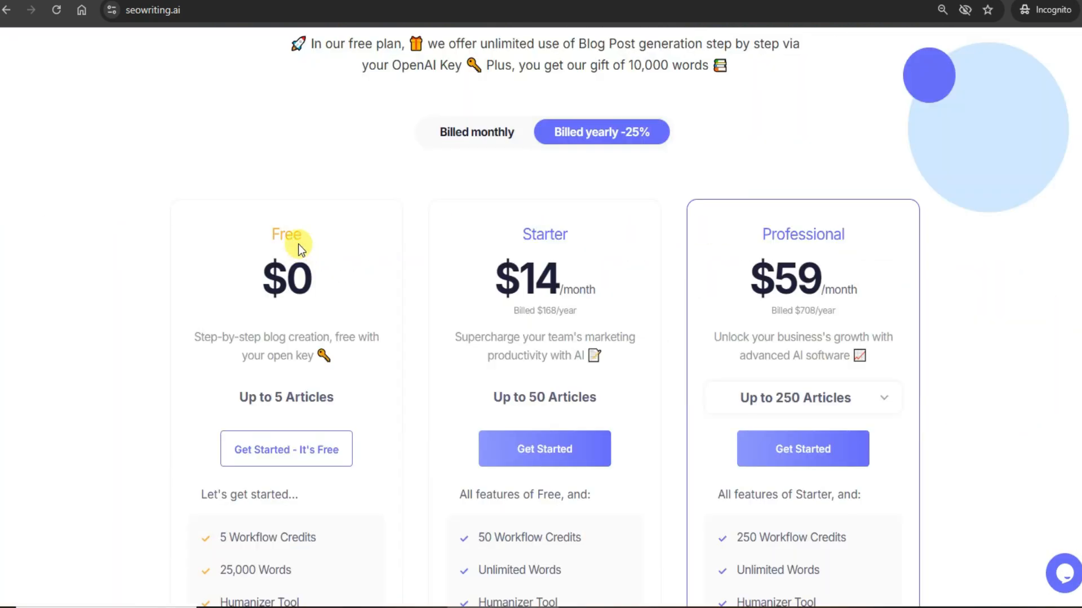
{"action": "scroll", "coordinate": [625, 224], "scroll_direction": "up", "scroll_amount": 15}
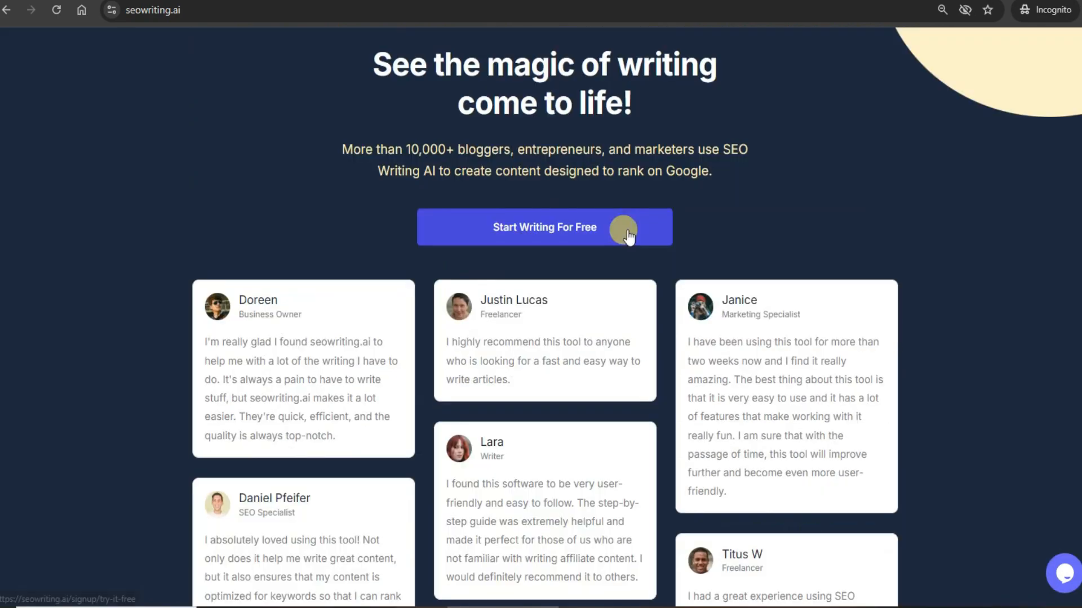
{"action": "scroll", "coordinate": [626, 222], "scroll_direction": "up", "scroll_amount": 20}
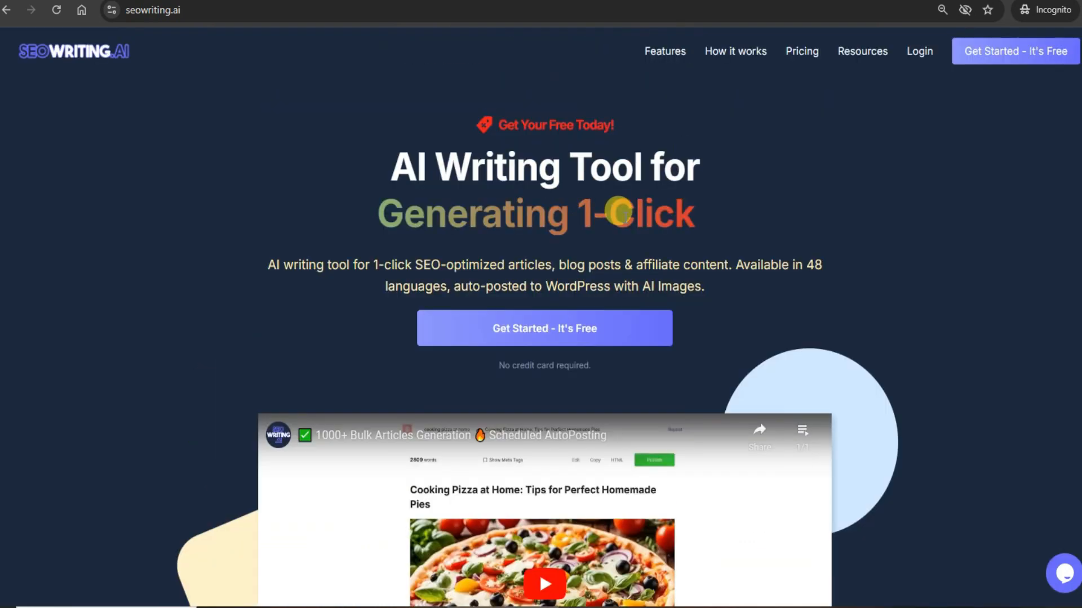
{"action": "left_click", "coordinate": [587, 332]}
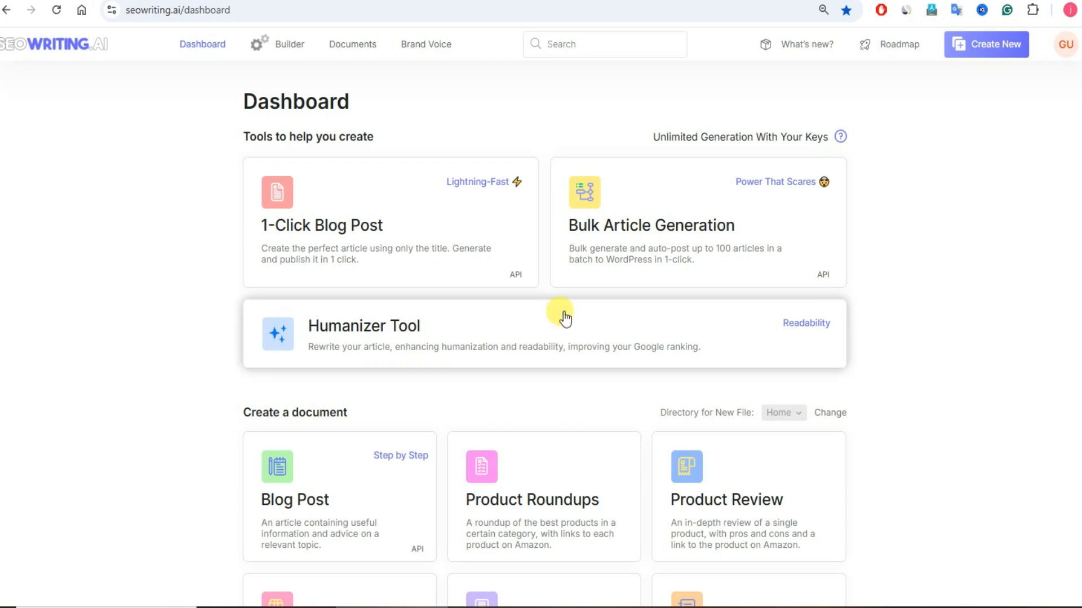
Step: Look over the writing tools and document types offered on the dashboard
{"action": "scroll", "coordinate": [619, 338], "scroll_direction": "down", "scroll_amount": 4}
{"action": "scroll", "coordinate": [789, 349], "scroll_direction": "up", "scroll_amount": 2}
{"action": "scroll", "coordinate": [878, 336], "scroll_direction": "up", "scroll_amount": 2}
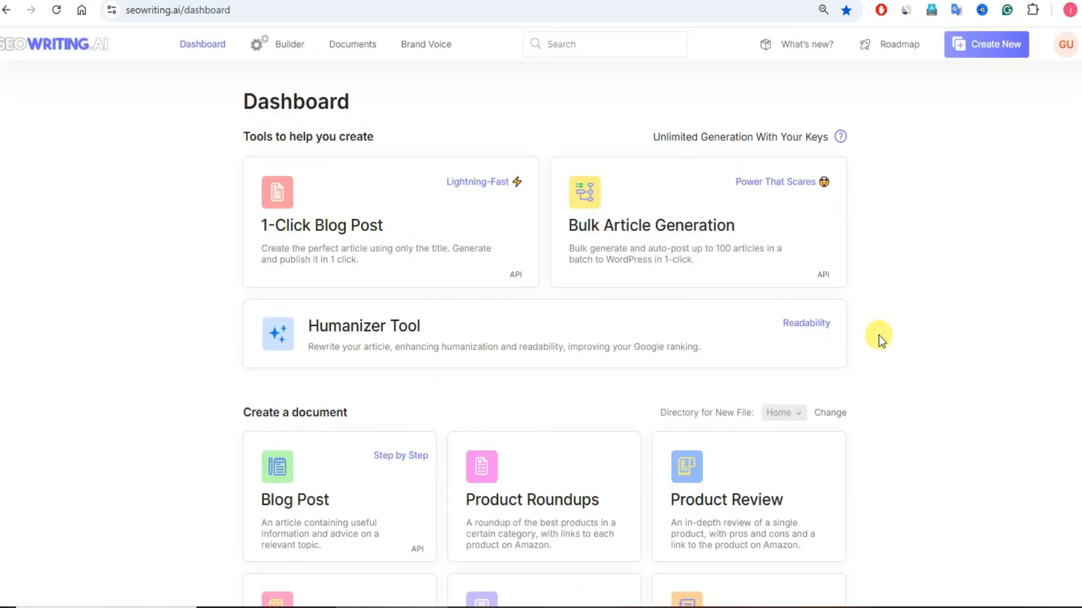
{"action": "scroll", "coordinate": [878, 336], "scroll_direction": "down", "scroll_amount": 8}
{"action": "scroll", "coordinate": [874, 336], "scroll_direction": "up", "scroll_amount": 8}
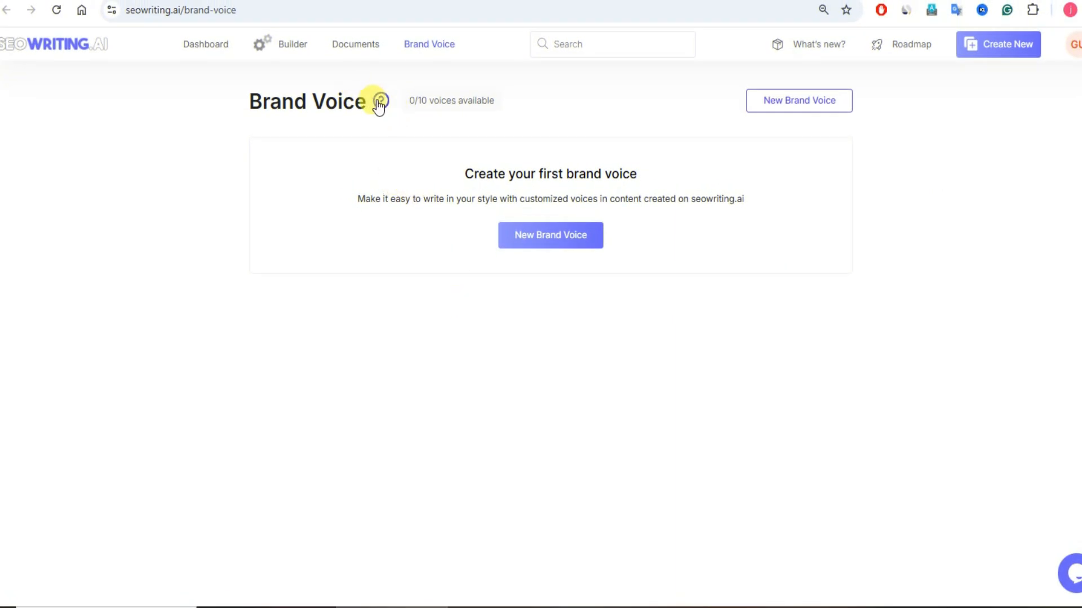
Step: Open the Brand Voice help article, read its summary on customizing tone, vocabulary and syntax, and return to the Brand Voice page
{"action": "left_click", "coordinate": [382, 105]}
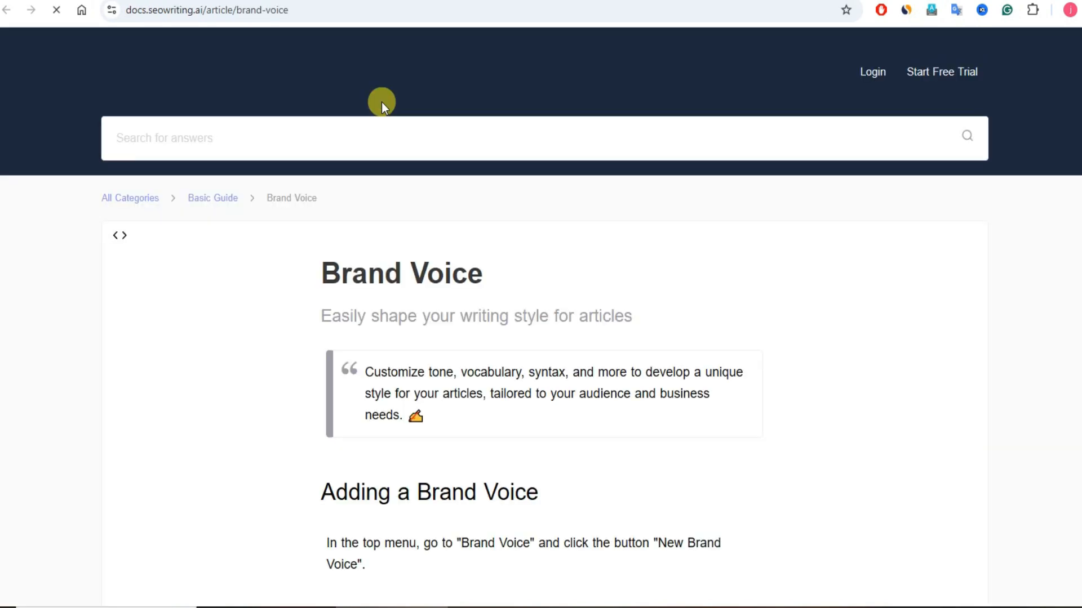
{"action": "left_click_drag", "start_coordinate": [365, 372], "coordinate": [451, 372]}
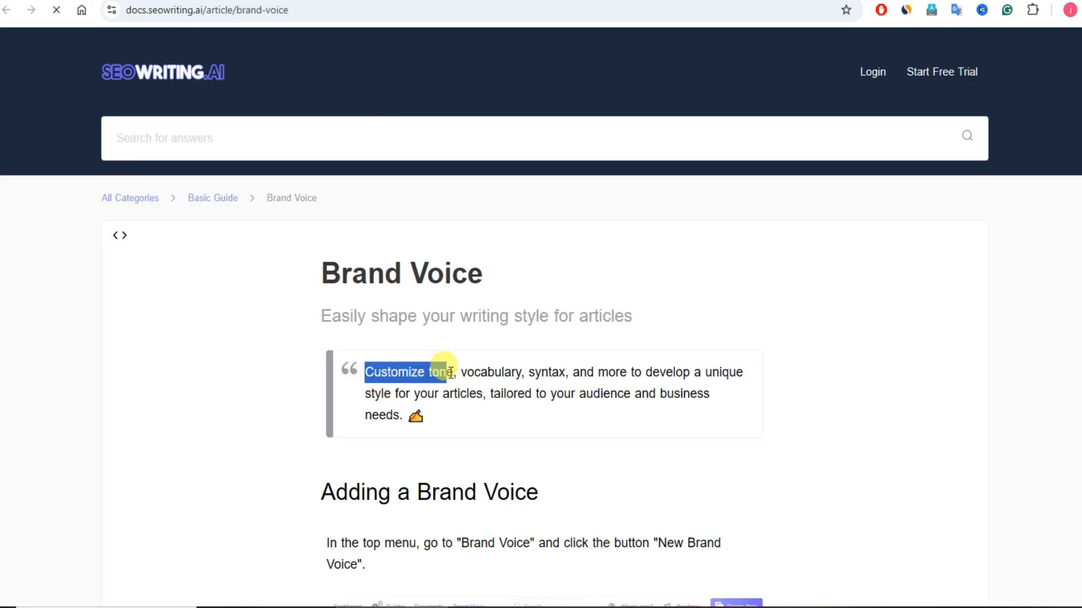
{"action": "left_click", "coordinate": [451, 371]}
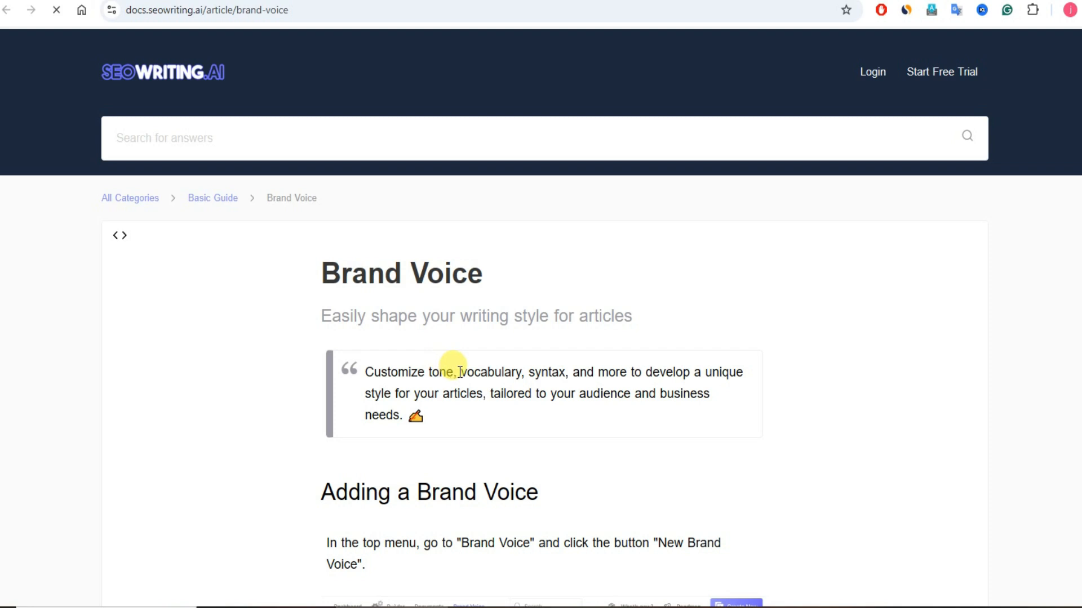
{"action": "left_click_drag", "start_coordinate": [459, 372], "coordinate": [409, 394]}
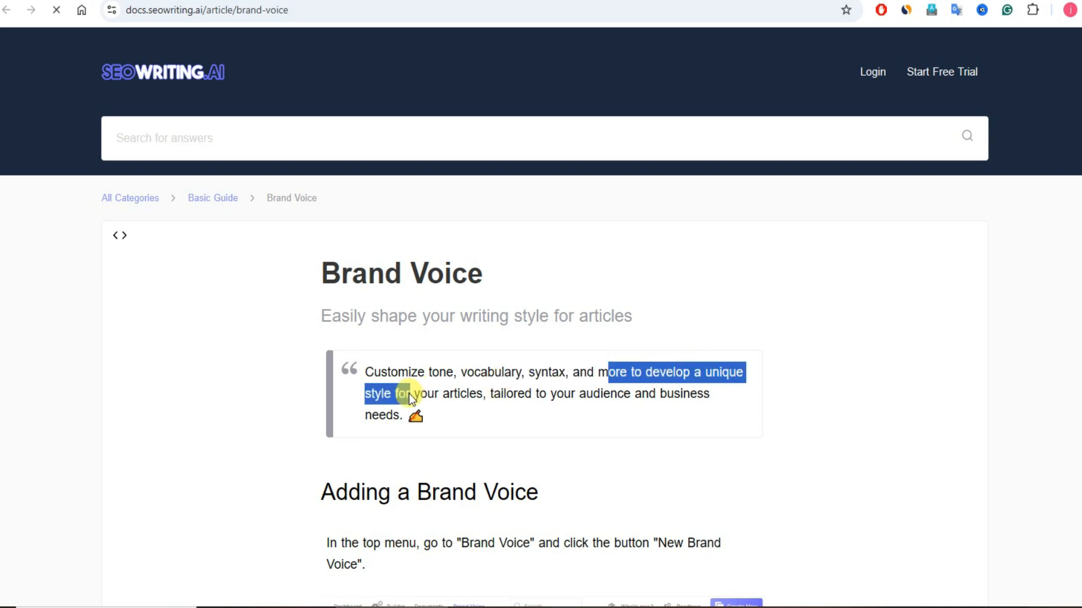
{"action": "left_click", "coordinate": [528, 404]}
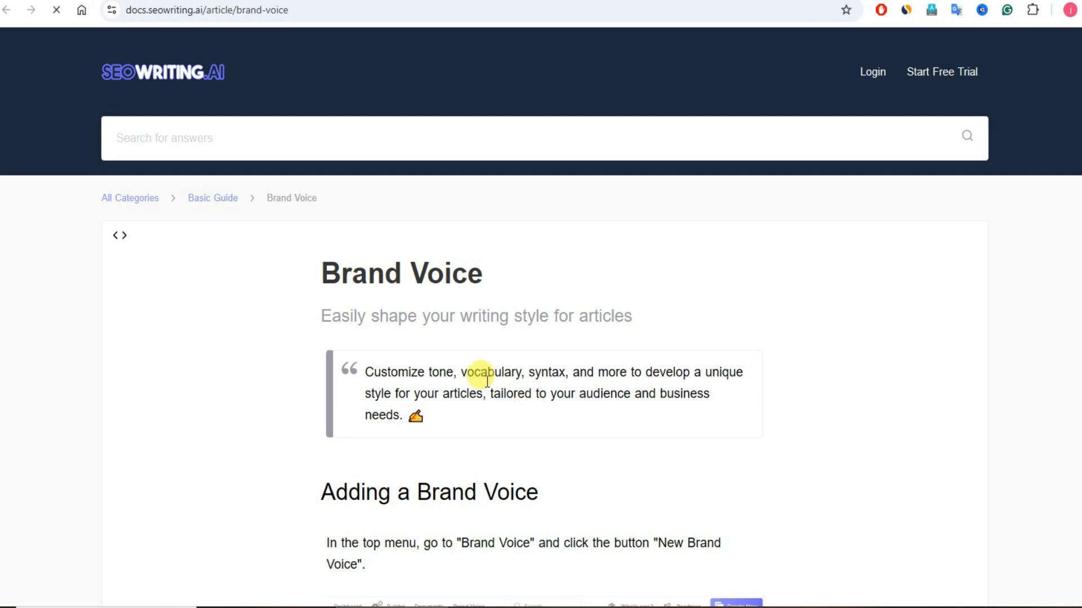
{"action": "left_click", "coordinate": [225, 1]}
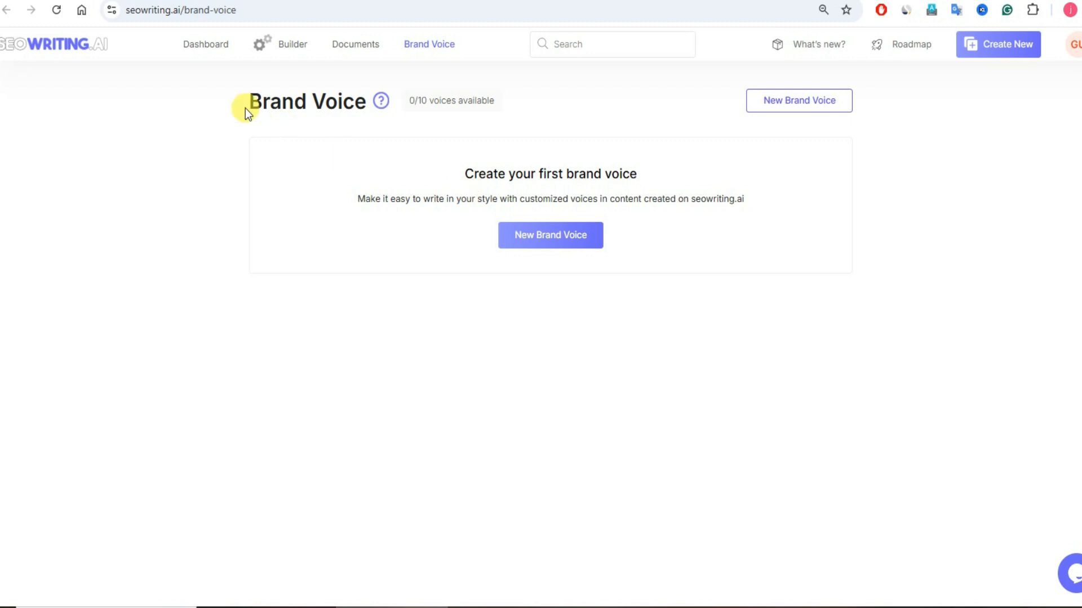
Step: Start a new brand voice, compare its text, web and file sources, and create it by web scraping the blog URL ending in affiliate-marketing/
{"action": "left_click", "coordinate": [544, 240]}
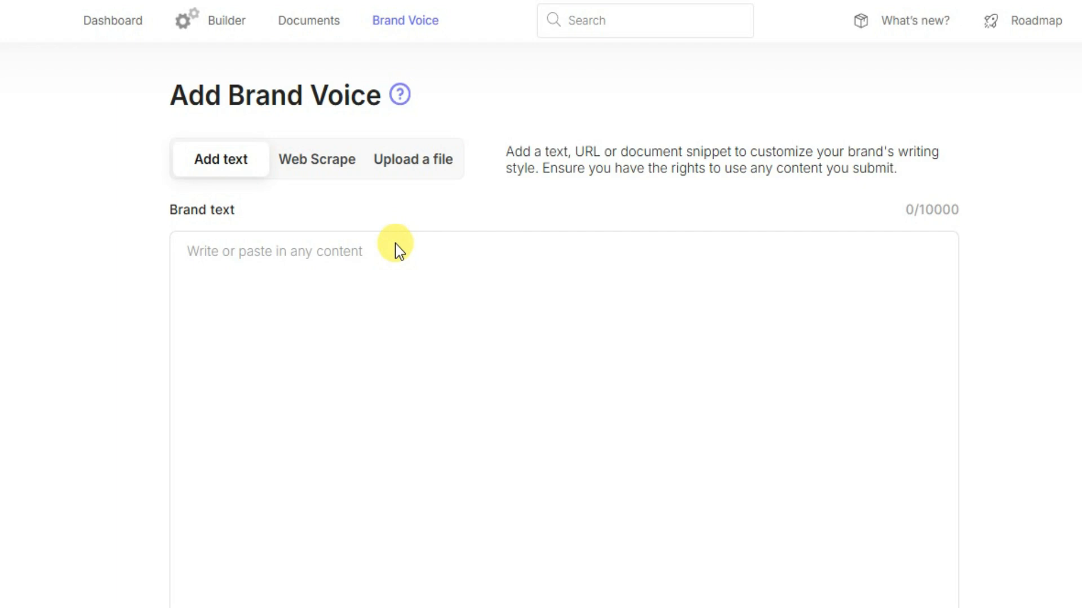
{"action": "left_click", "coordinate": [311, 271]}
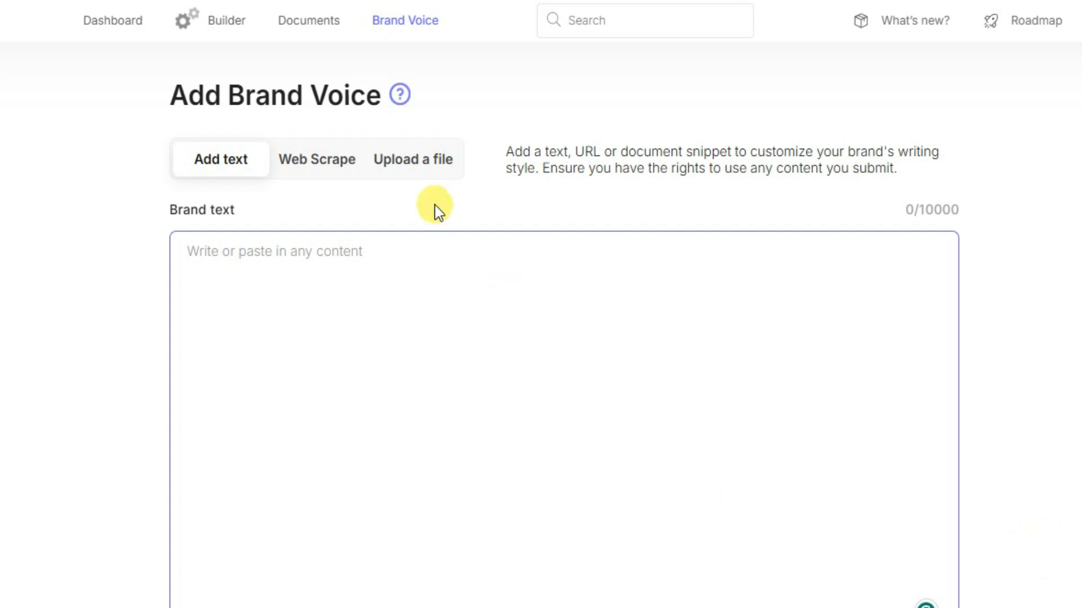
{"action": "left_click", "coordinate": [334, 168]}
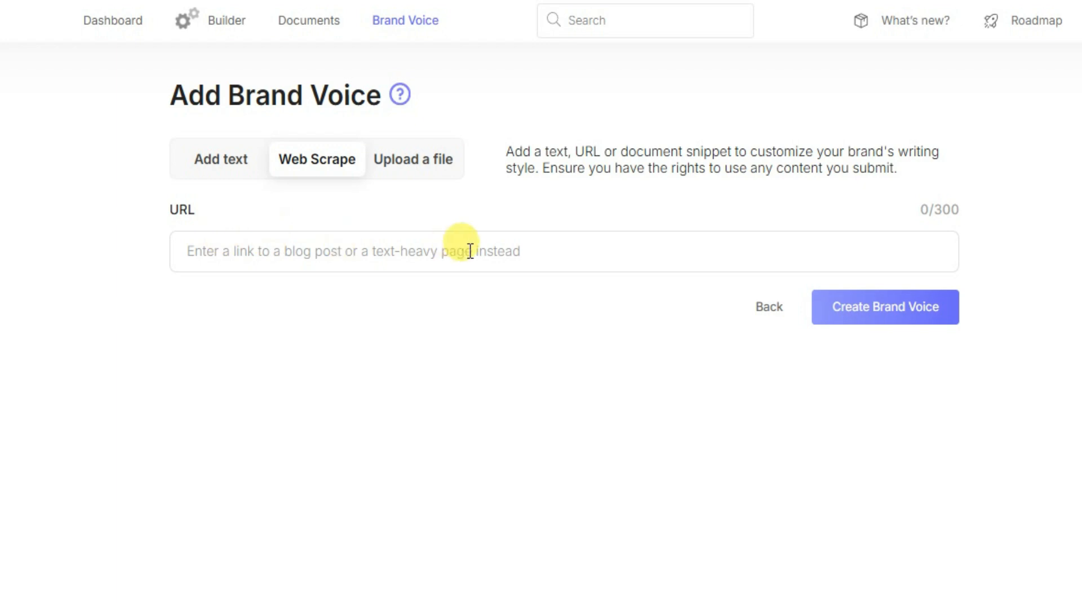
{"action": "left_click", "coordinate": [411, 175]}
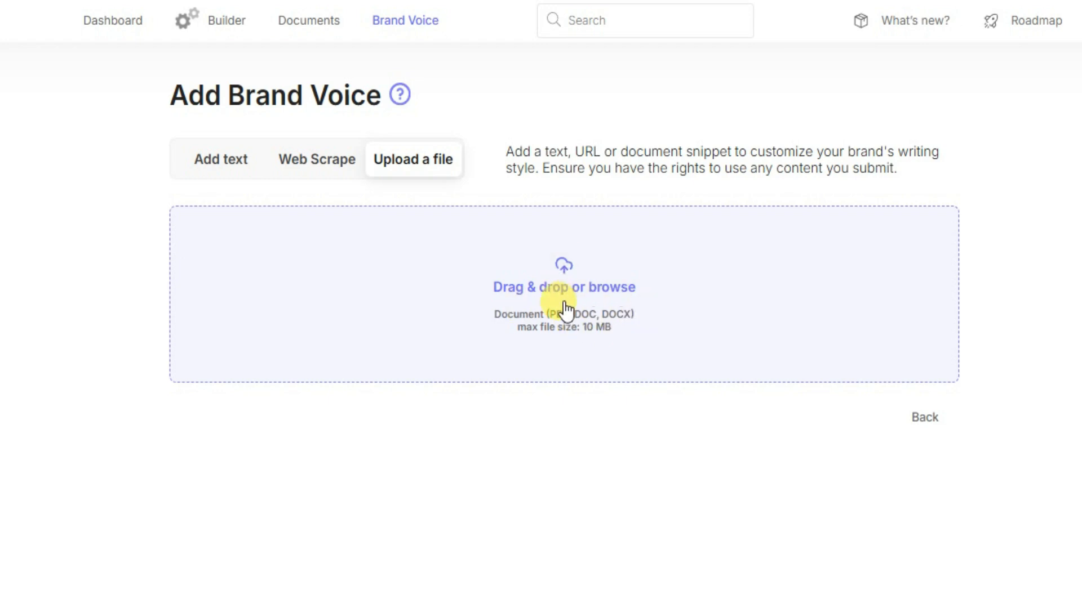
{"action": "left_click", "coordinate": [333, 171]}
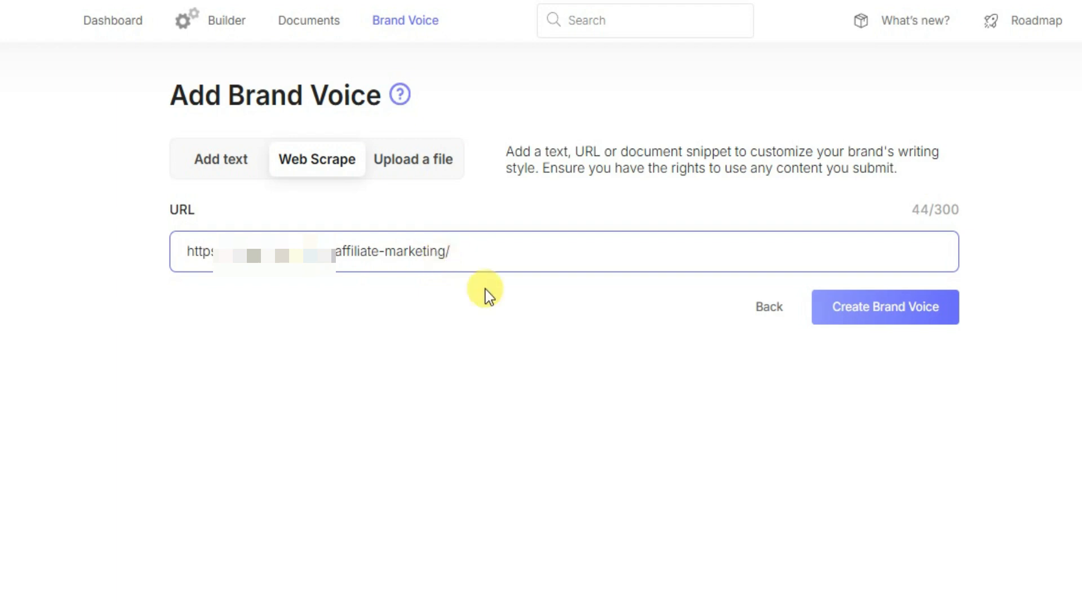
{"action": "left_click", "coordinate": [873, 317]}
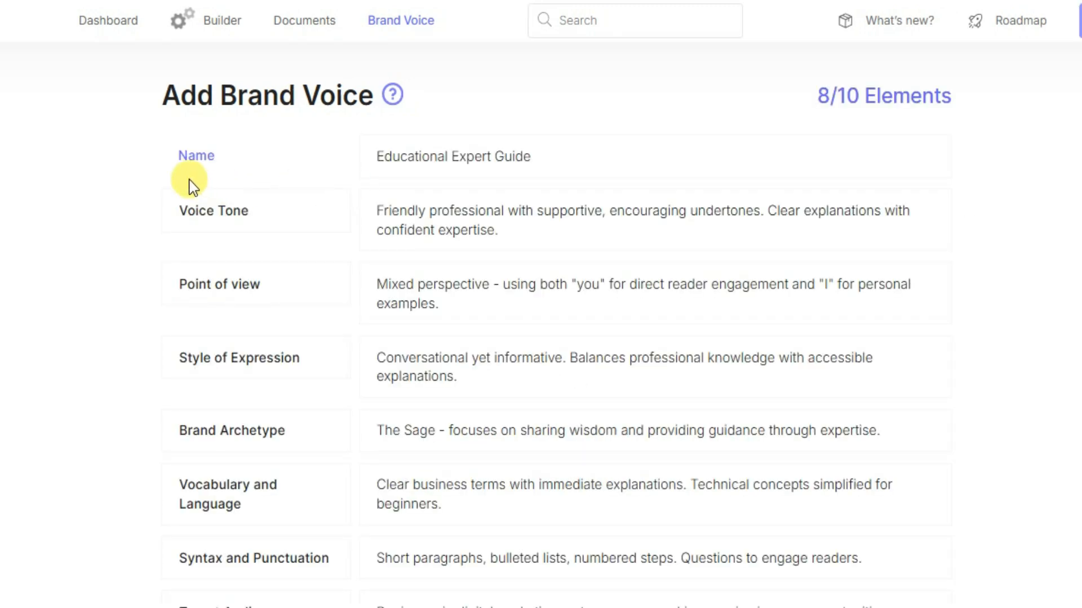
Step: Review the elements of the Educational Expert Guide brand voice, including its target audience, and save it
{"action": "scroll", "coordinate": [451, 384], "scroll_direction": "down", "scroll_amount": 1}
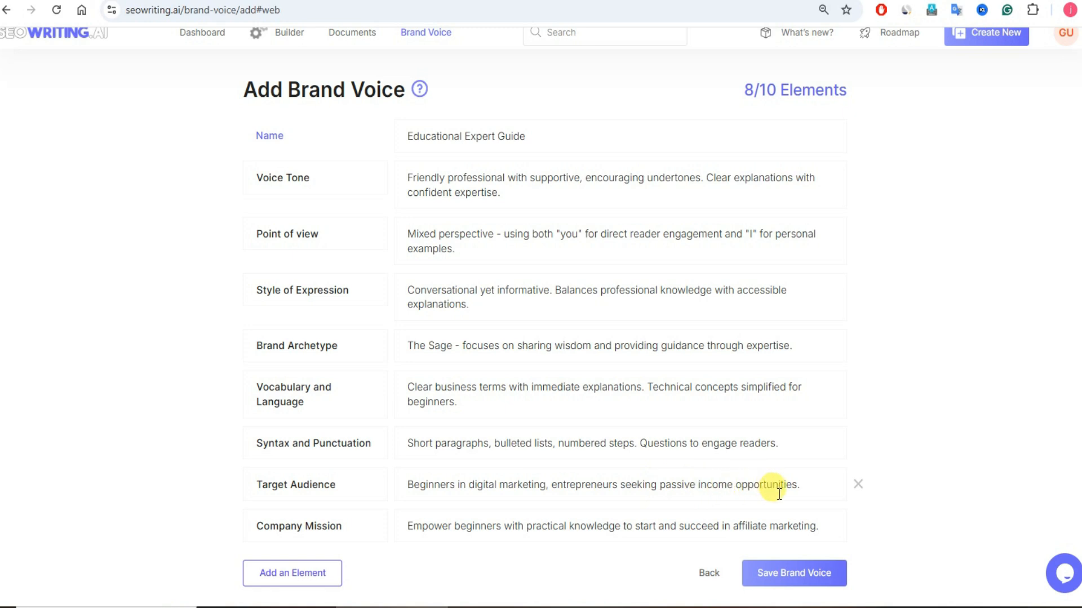
{"action": "left_click_drag", "start_coordinate": [799, 483], "coordinate": [411, 486]}
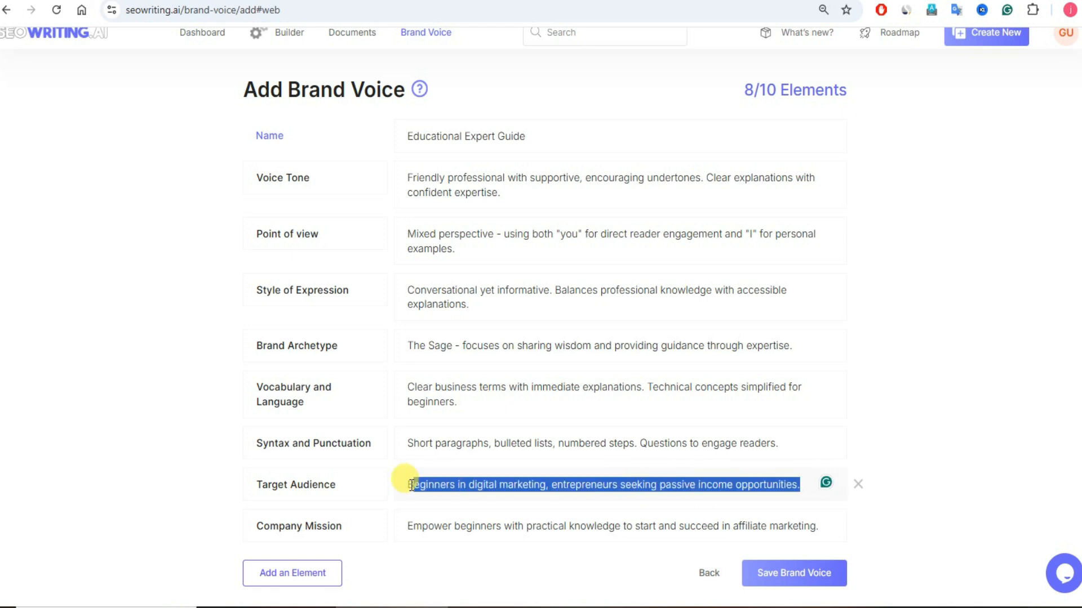
{"action": "left_click", "coordinate": [949, 381]}
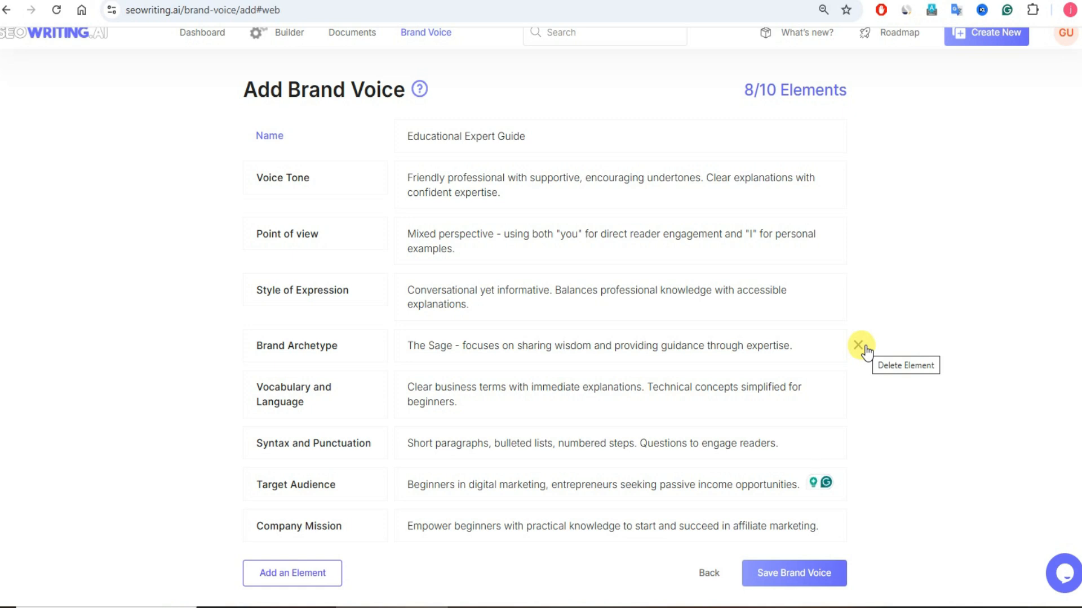
{"action": "left_click", "coordinate": [781, 586]}
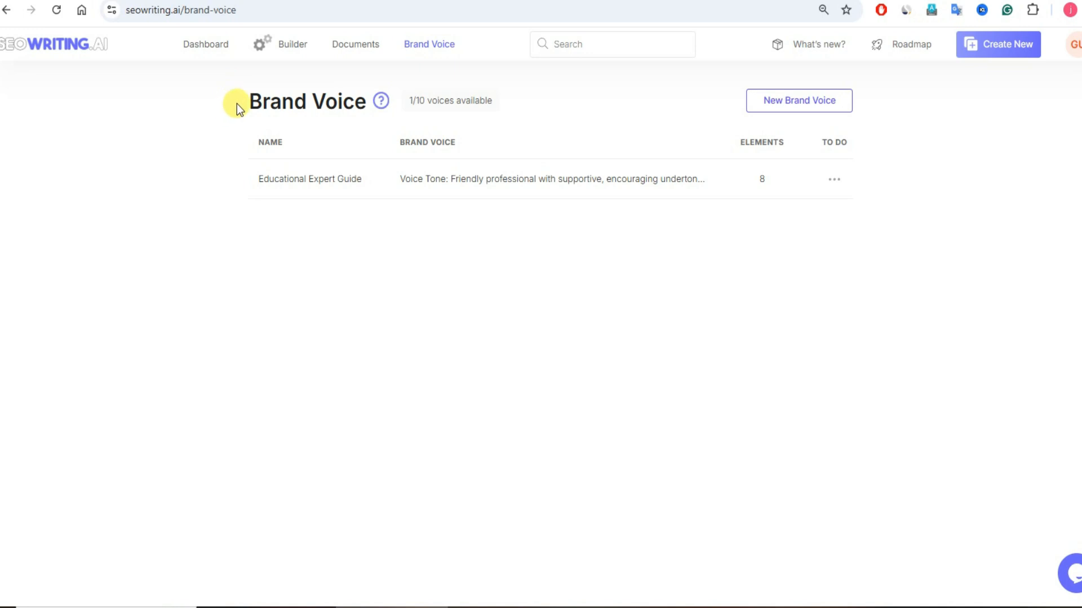
{"action": "left_click_drag", "start_coordinate": [236, 102], "coordinate": [363, 113]}
{"action": "left_click", "coordinate": [346, 248]}
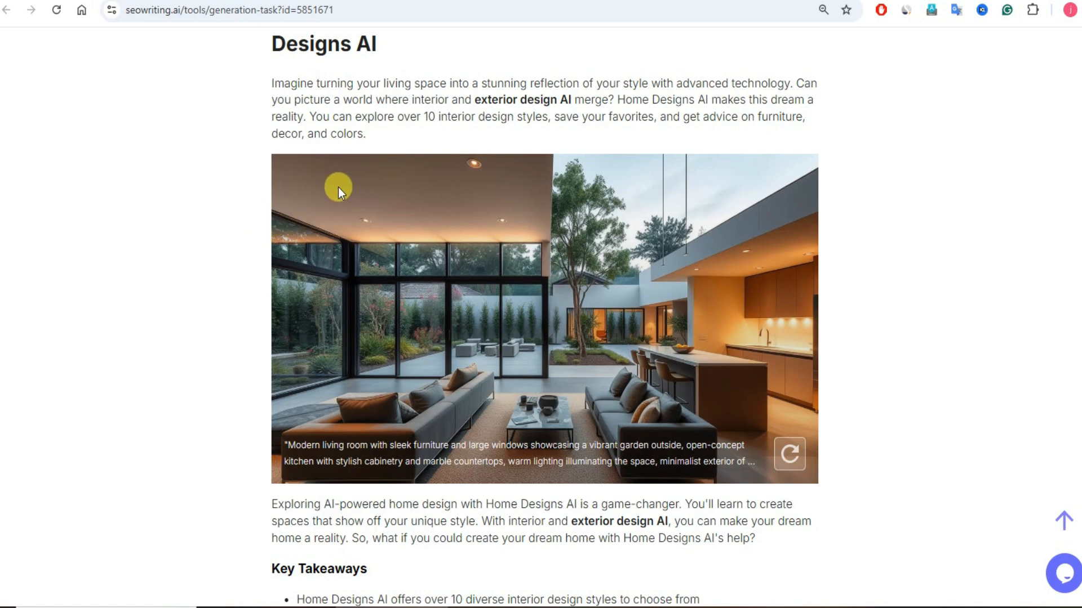
Step: Look through the generated Home Designs AI article, examining its headings, key takeaways, AI images, conclusion and FAQ
{"action": "scroll", "coordinate": [538, 296], "scroll_direction": "down", "scroll_amount": 9}
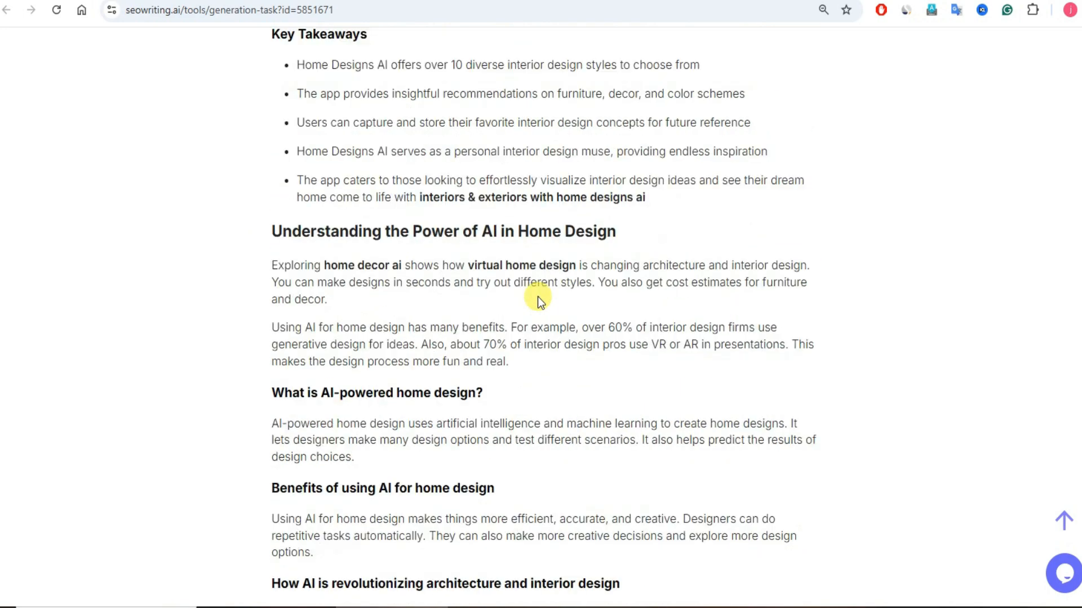
{"action": "scroll", "coordinate": [538, 296], "scroll_direction": "down", "scroll_amount": 10}
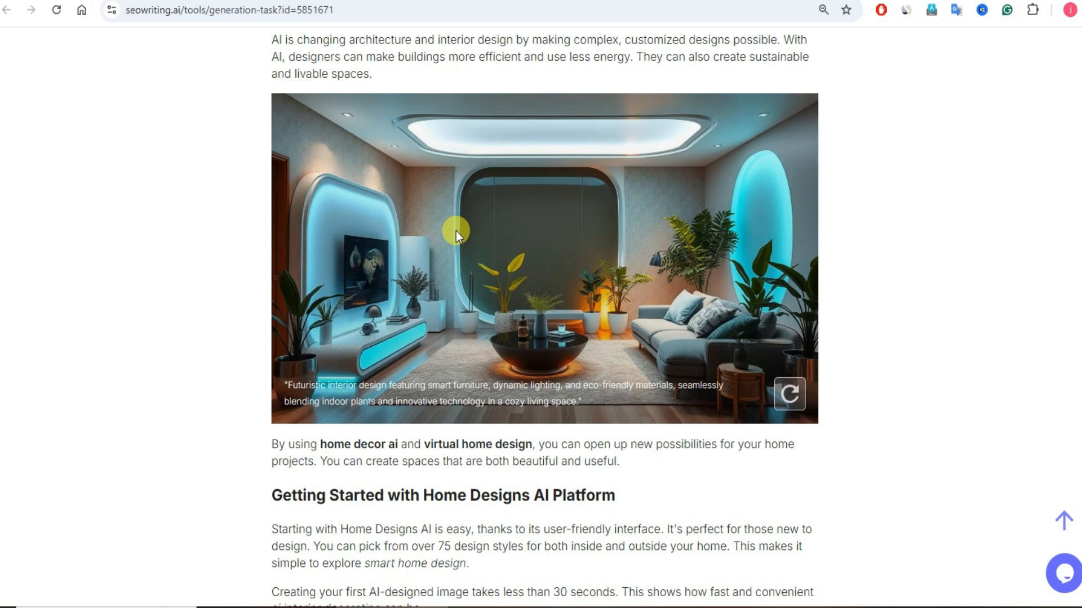
{"action": "scroll", "coordinate": [455, 231], "scroll_direction": "down", "scroll_amount": 8}
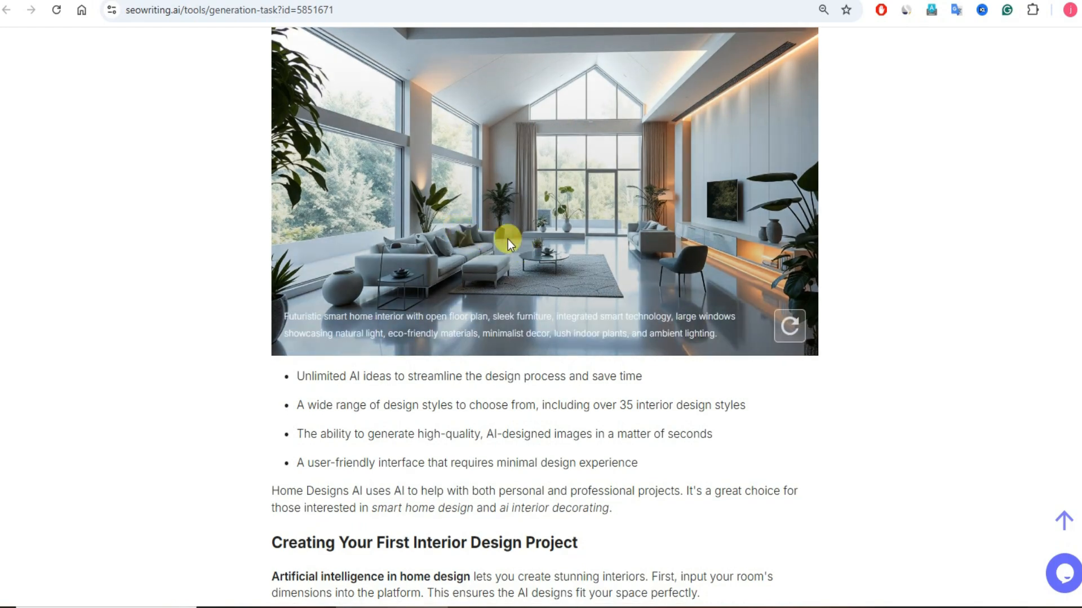
{"action": "scroll", "coordinate": [508, 239], "scroll_direction": "down", "scroll_amount": 6}
{"action": "scroll", "coordinate": [509, 239], "scroll_direction": "down", "scroll_amount": 20}
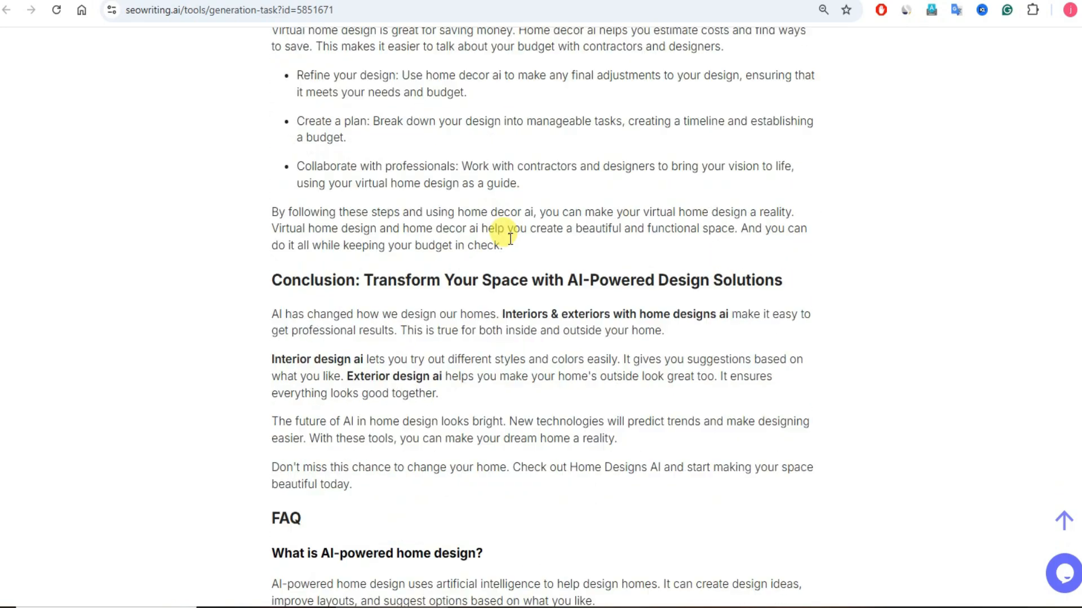
{"action": "scroll", "coordinate": [508, 239], "scroll_direction": "up", "scroll_amount": 20}
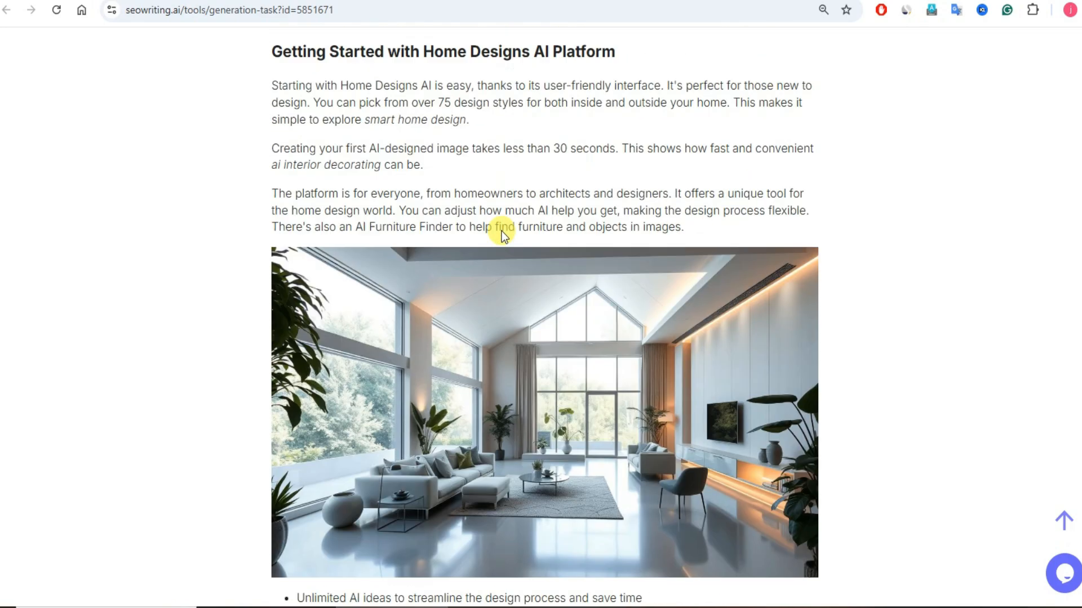
{"action": "scroll", "coordinate": [502, 231], "scroll_direction": "up", "scroll_amount": 10}
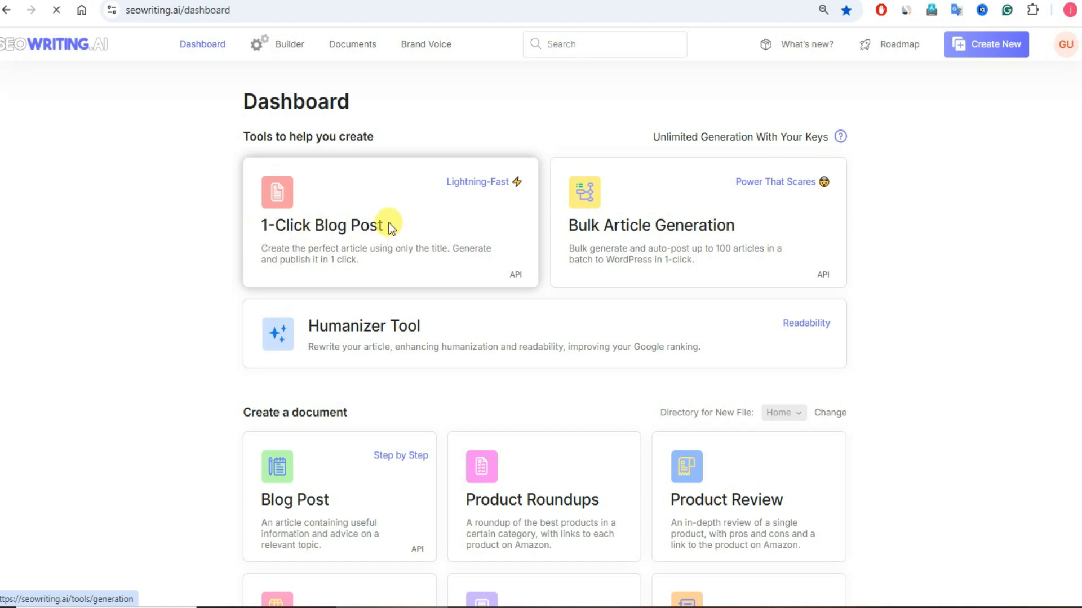
Step: Open the 1-Click Blog Post tool and enter the main keyword "How To Earn Money Through Affiliate Marketing Without Website and Investment"
{"action": "scroll", "coordinate": [506, 248], "scroll_direction": "down", "scroll_amount": 20}
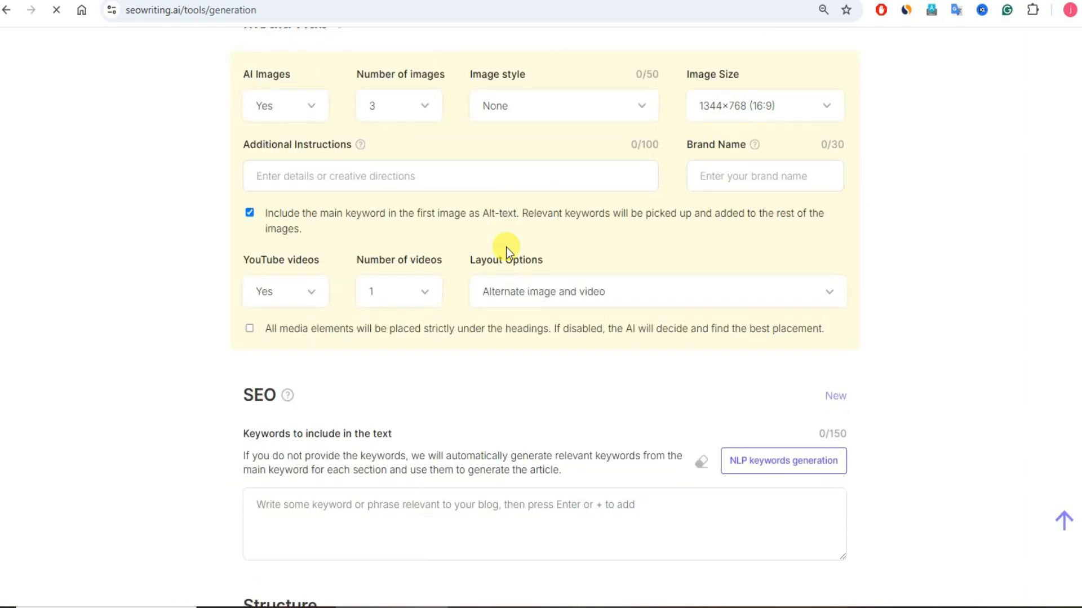
{"action": "scroll", "coordinate": [506, 247], "scroll_direction": "up", "scroll_amount": 20}
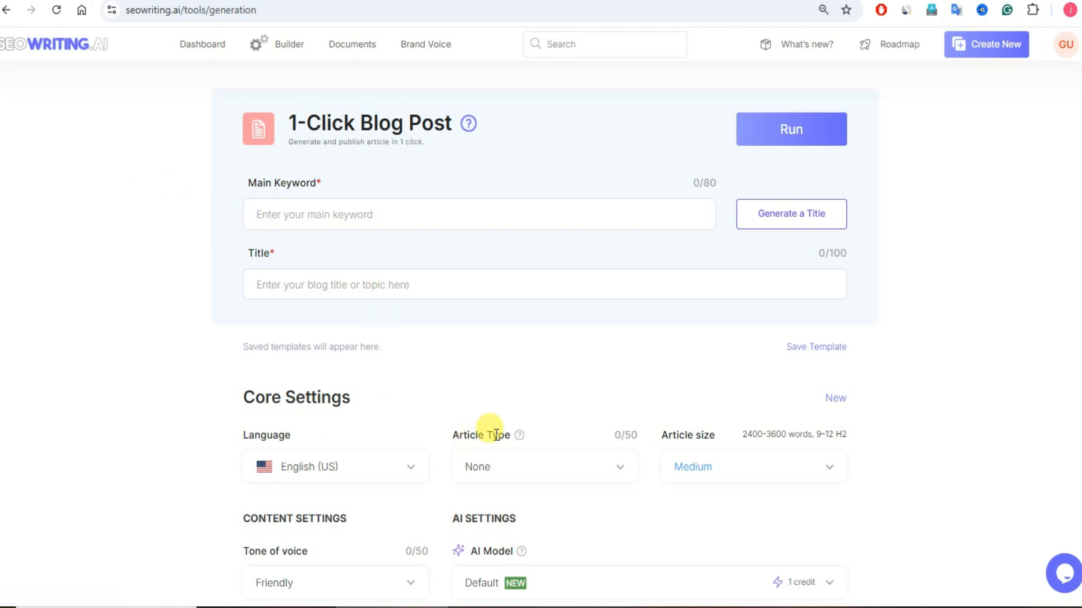
{"action": "left_click", "coordinate": [350, 207]}
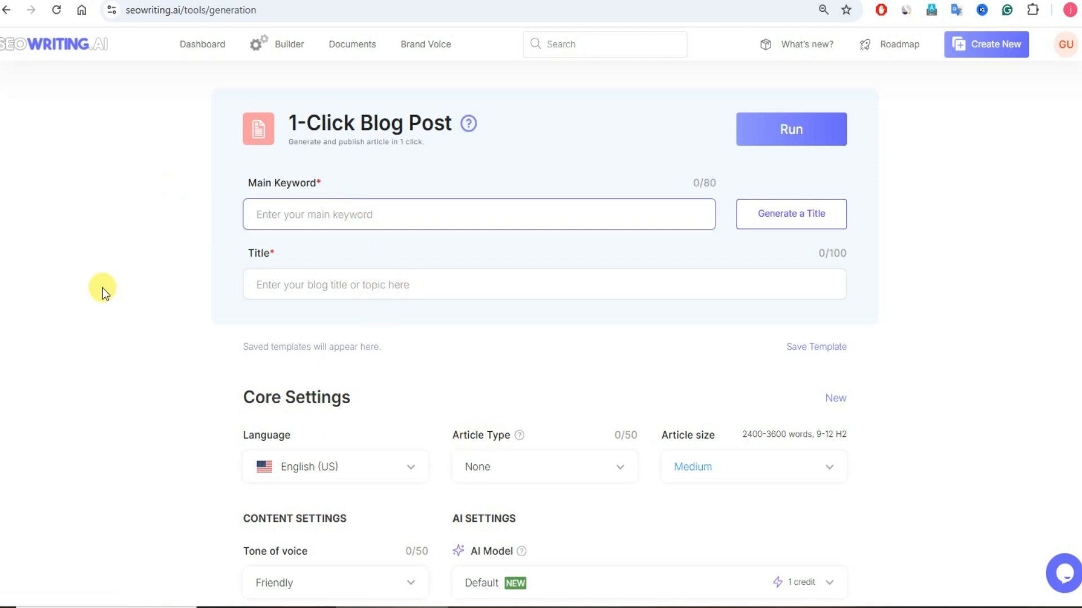
{"action": "type", "text": "How To Earn Money Through Affiliate Marketing Without Website and Investment"}
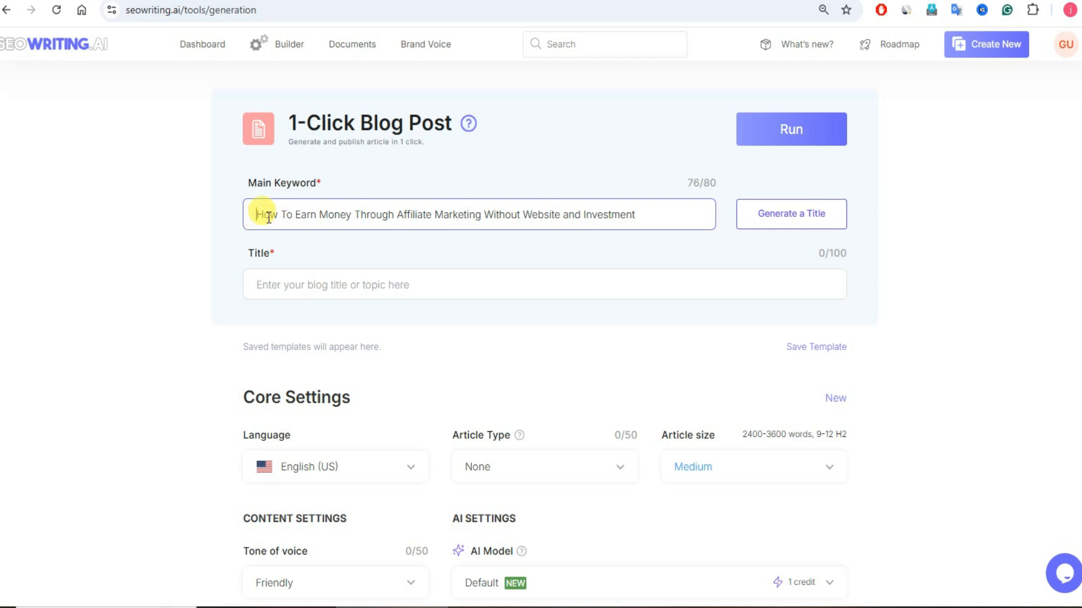
{"action": "left_click_drag", "start_coordinate": [259, 214], "coordinate": [639, 215]}
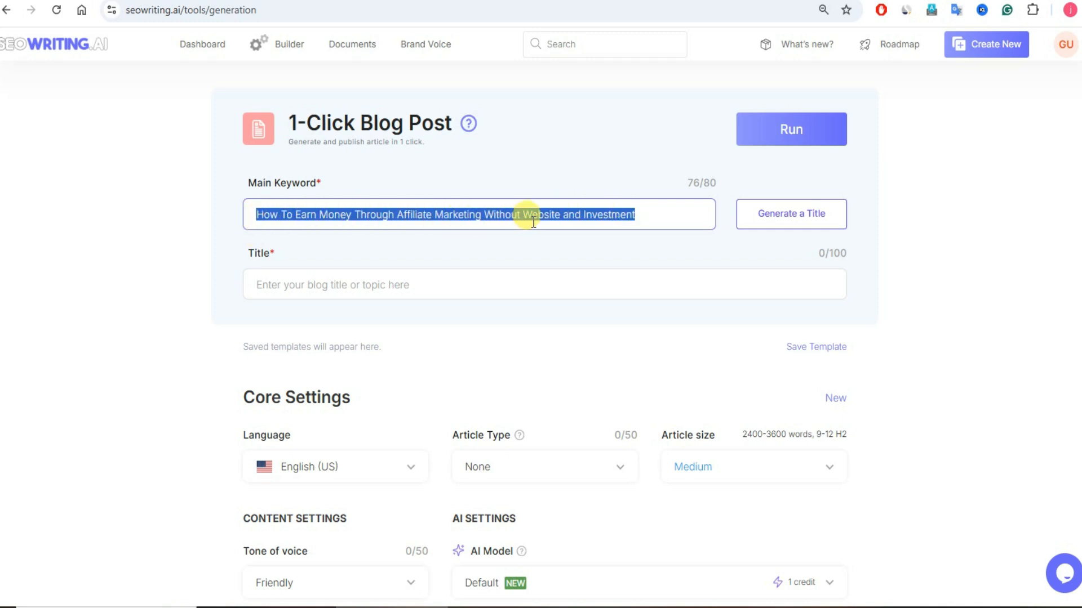
{"action": "left_click", "coordinate": [177, 247]}
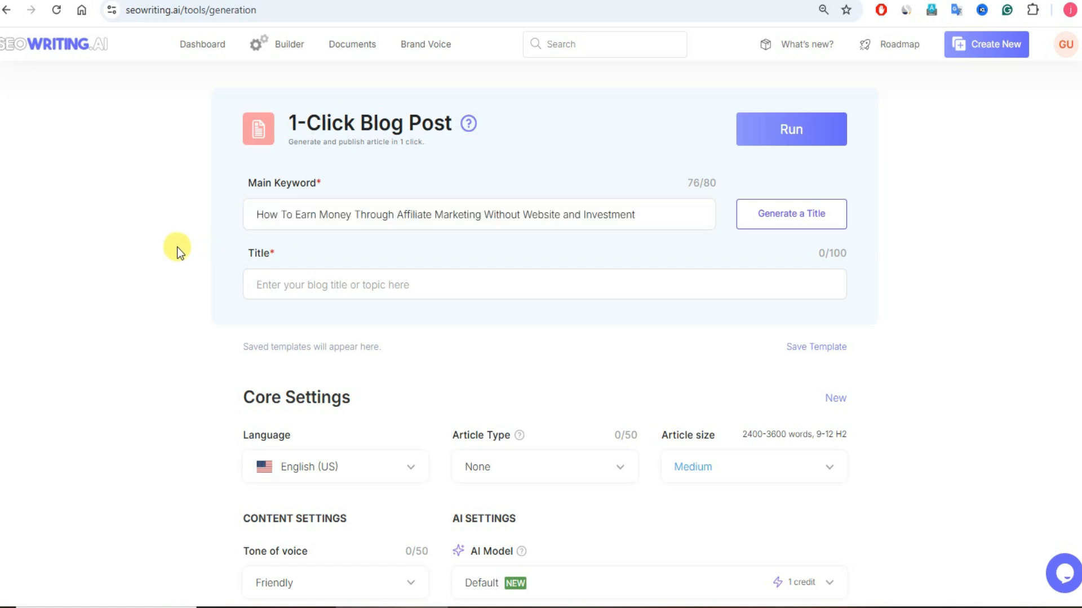
Step: Generate title suggestions from the keyword until getting "Affiliate Marketing: Earn Money Without Website or Investment"
{"action": "left_click", "coordinate": [755, 222]}
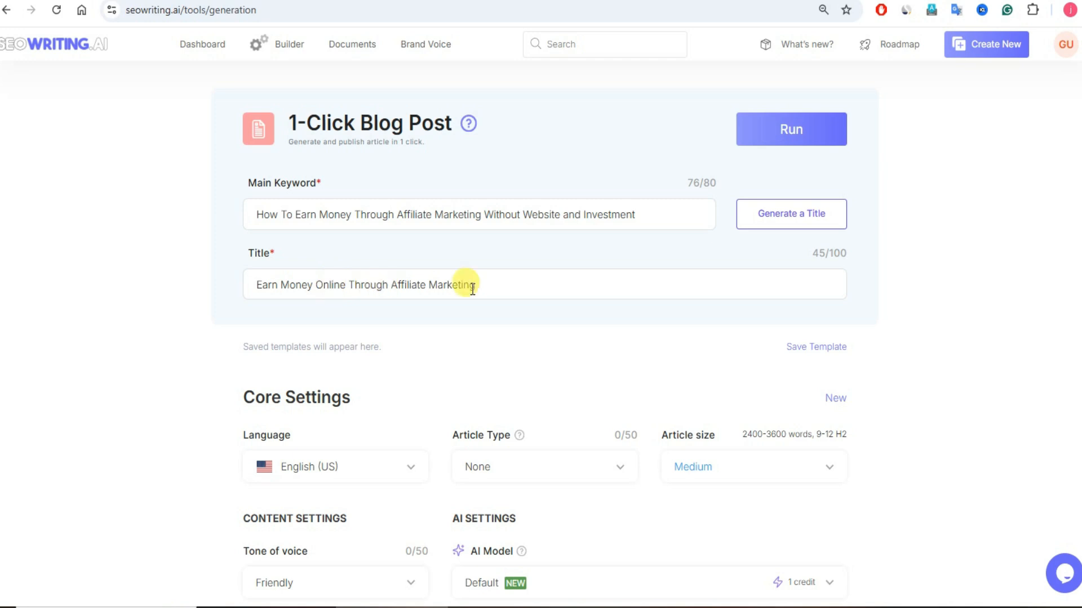
{"action": "left_click", "coordinate": [786, 221]}
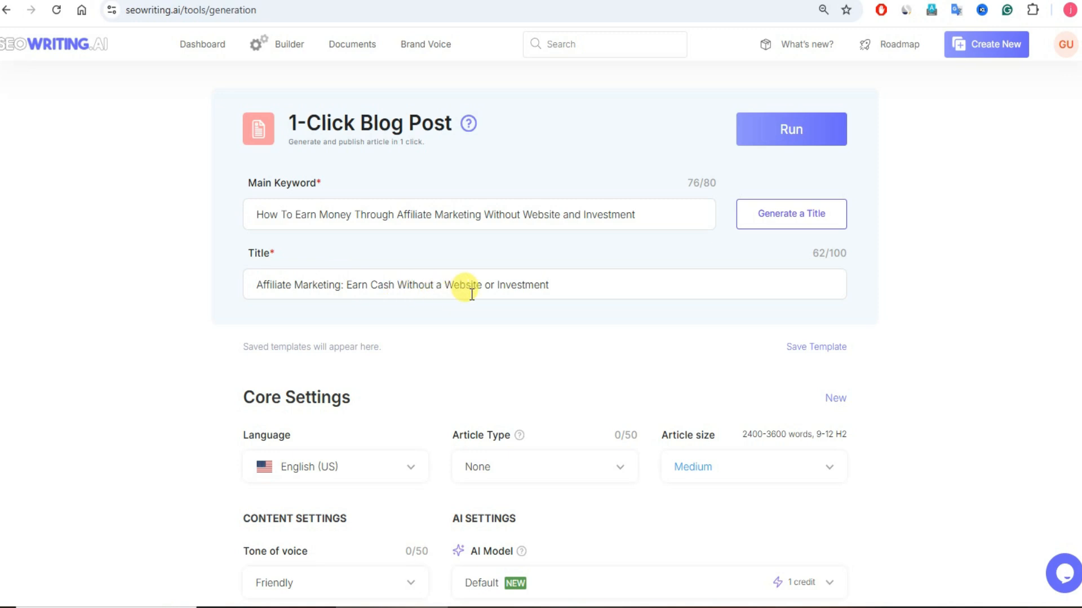
{"action": "left_click", "coordinate": [829, 225]}
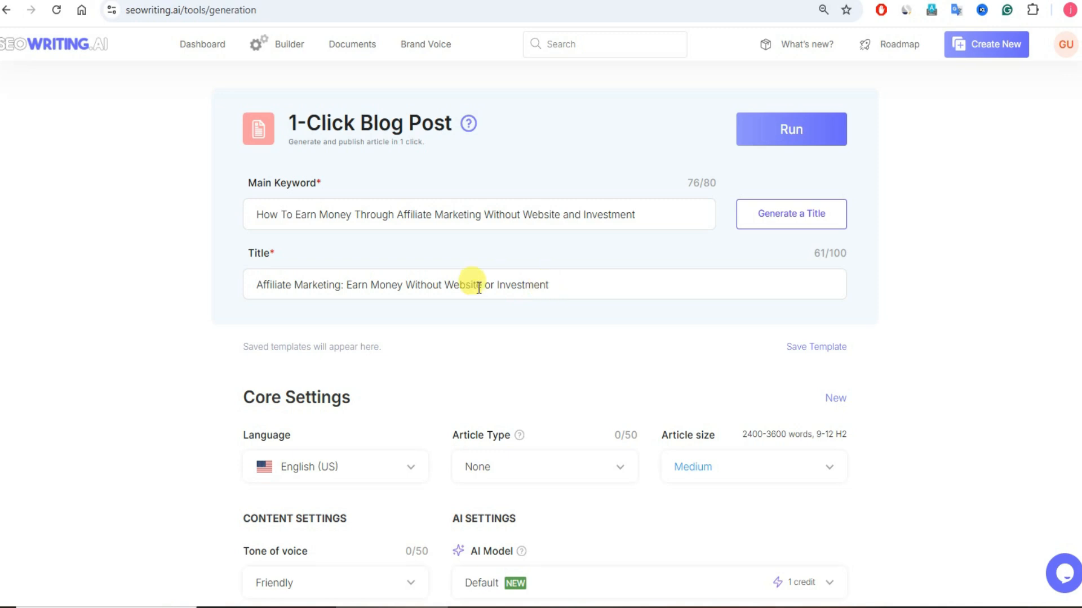
Step: Set the article type to How-to guide and the article size to Small
{"action": "scroll", "coordinate": [259, 321], "scroll_direction": "down", "scroll_amount": 4}
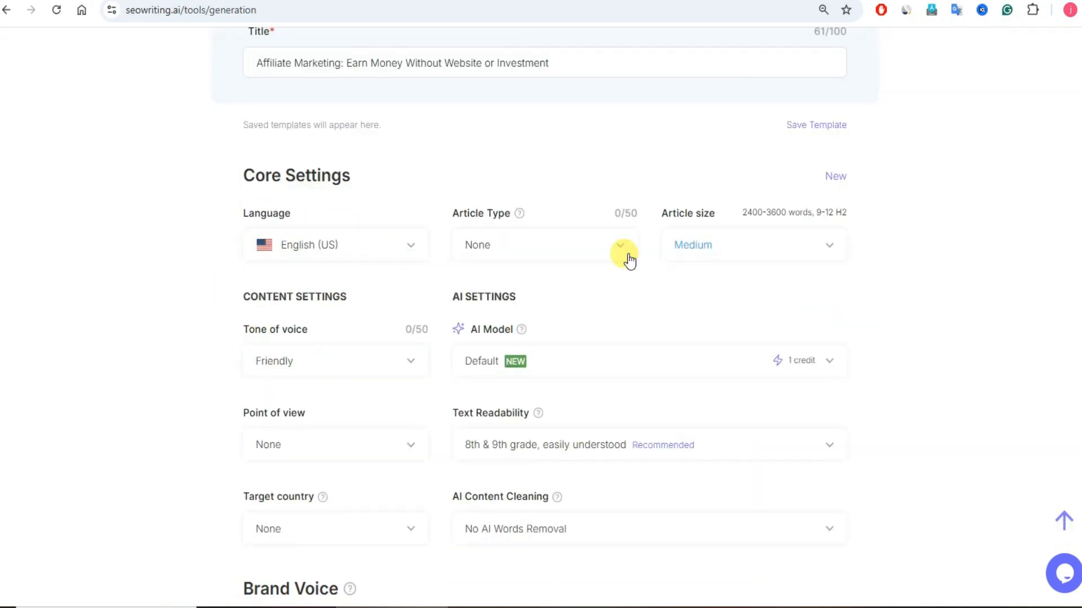
{"action": "left_click", "coordinate": [595, 245]}
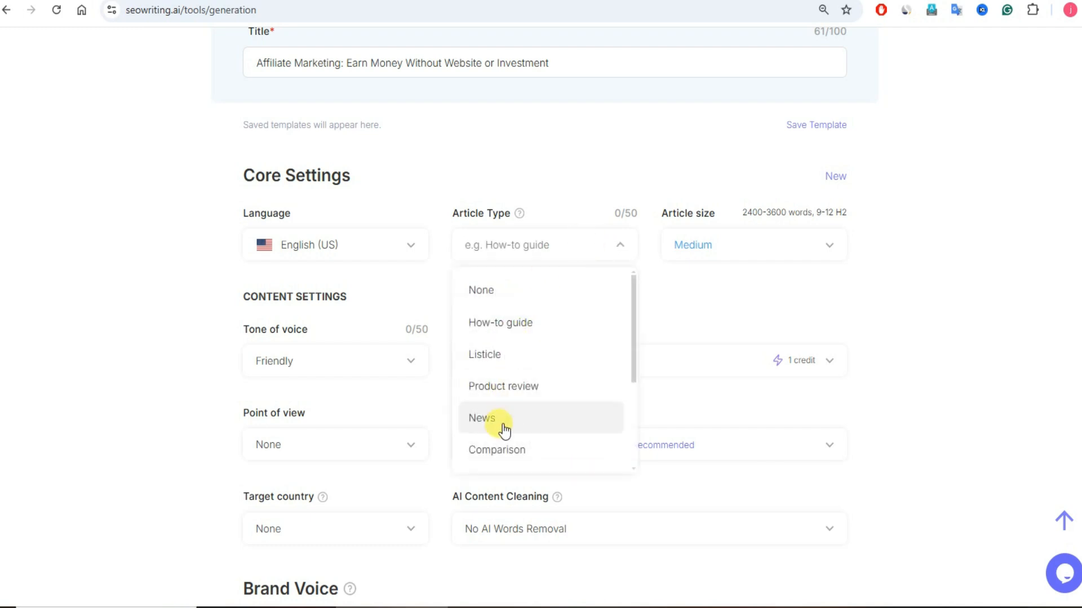
{"action": "scroll", "coordinate": [634, 408], "scroll_direction": "down", "scroll_amount": 3}
{"action": "left_click_drag", "start_coordinate": [634, 408], "coordinate": [636, 323]}
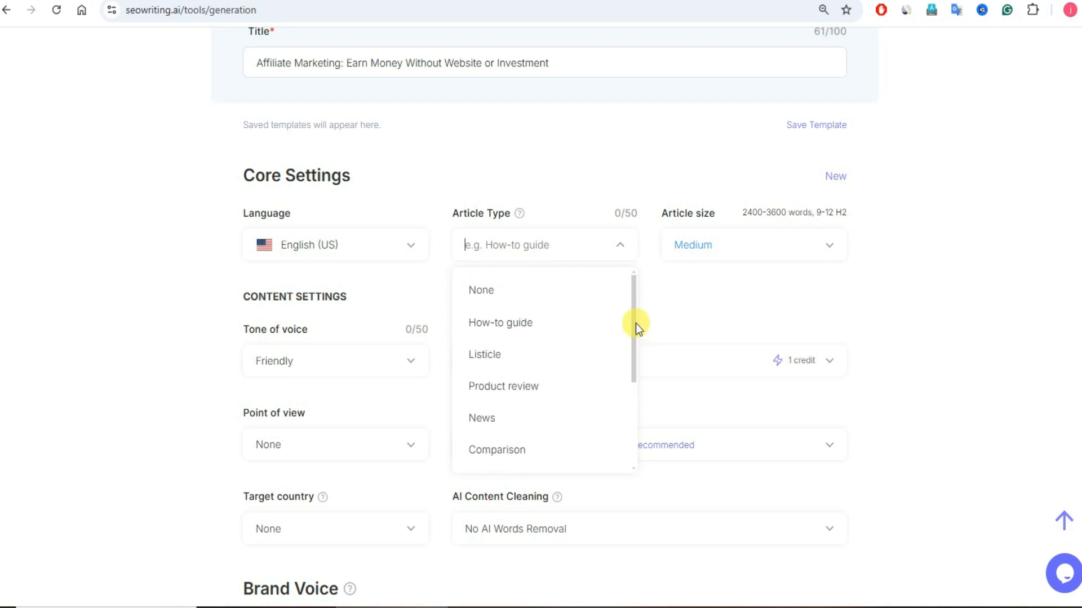
{"action": "left_click", "coordinate": [495, 333]}
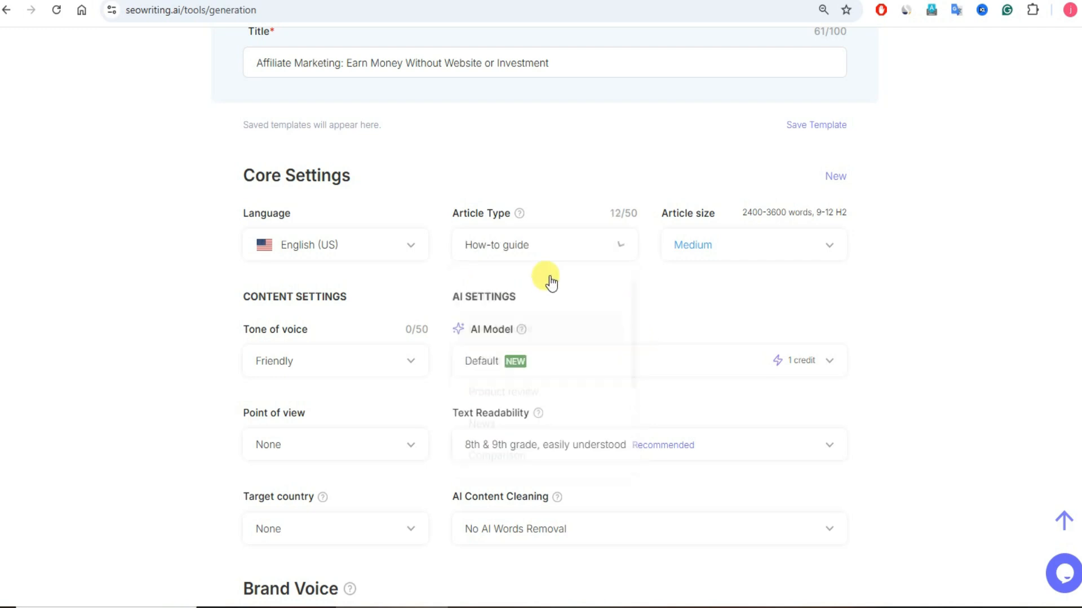
{"action": "left_click", "coordinate": [790, 244]}
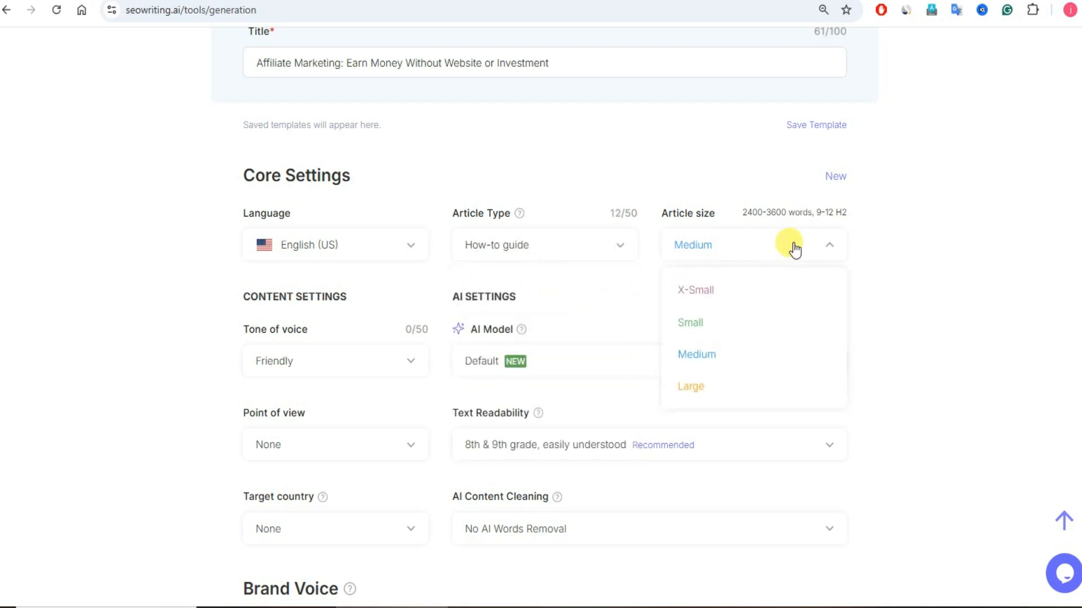
{"action": "left_click", "coordinate": [710, 320]}
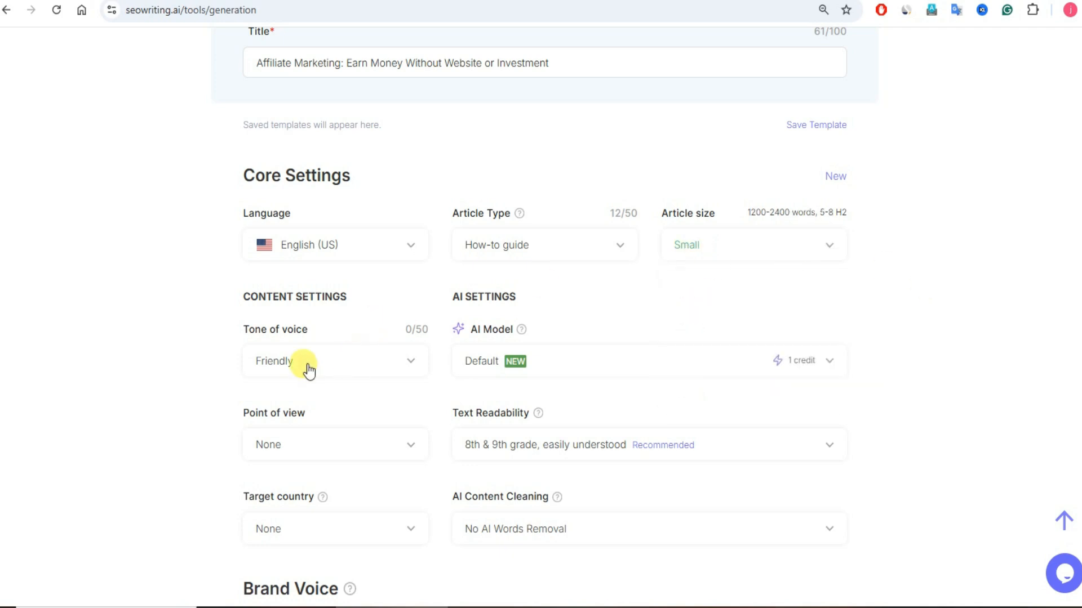
Step: Set the tone of voice to Informational and choose Claude 3.5 Haiku as the AI model
{"action": "left_click", "coordinate": [410, 365]}
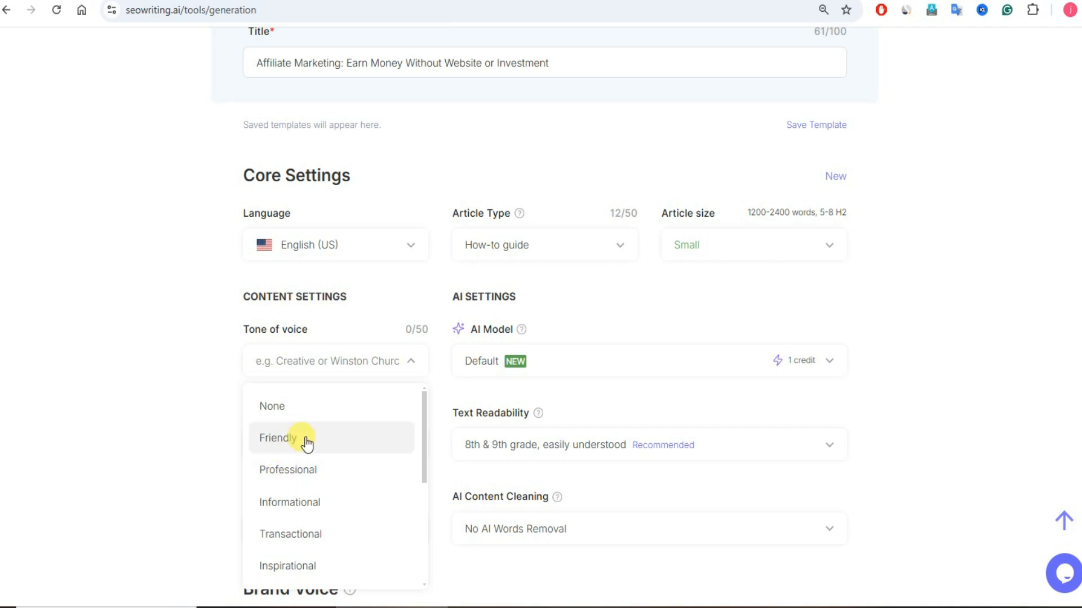
{"action": "left_click", "coordinate": [306, 509]}
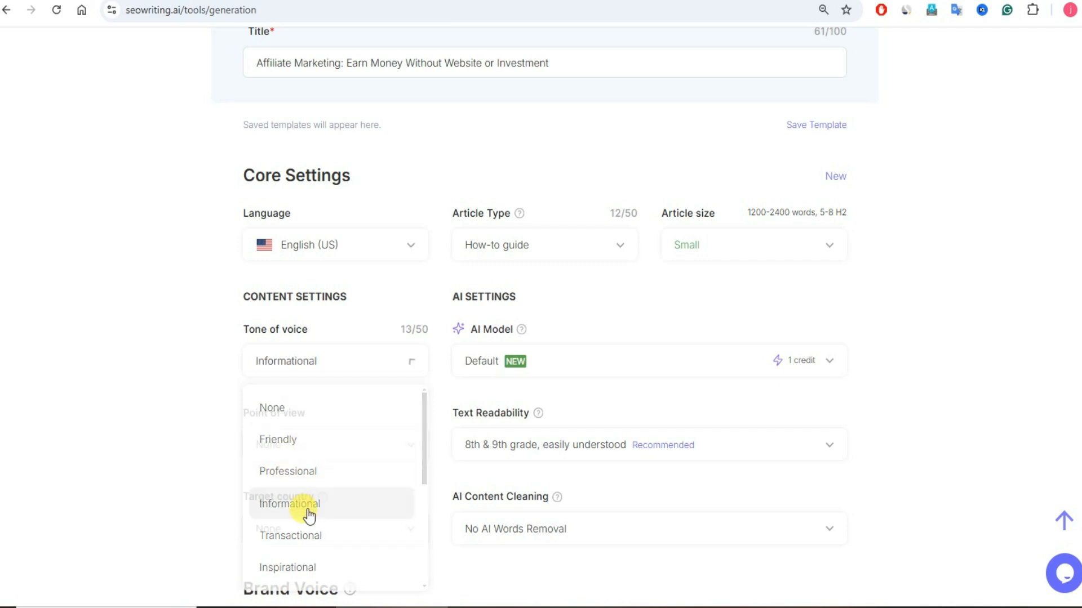
{"action": "left_click", "coordinate": [582, 372]}
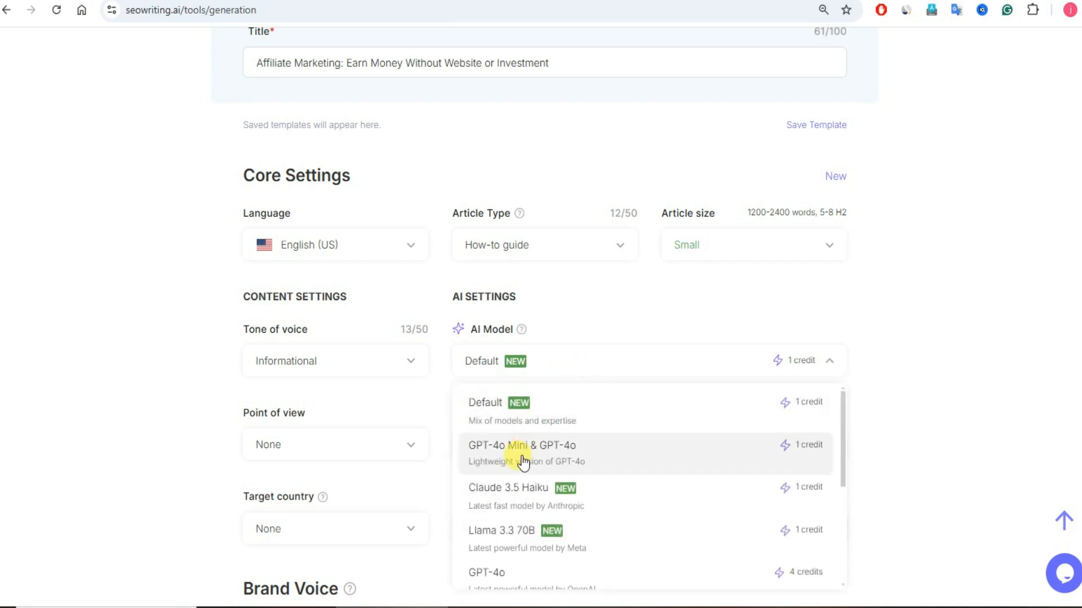
{"action": "left_click", "coordinate": [512, 492]}
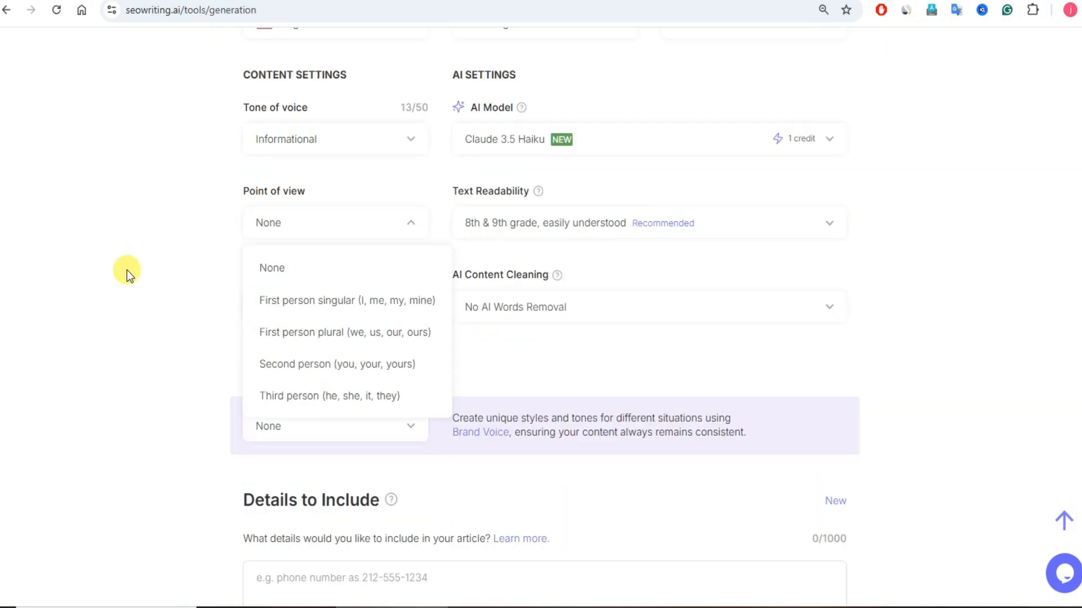
Step: Leave the point of view at None and set the target country to India
{"action": "left_click", "coordinate": [127, 273]}
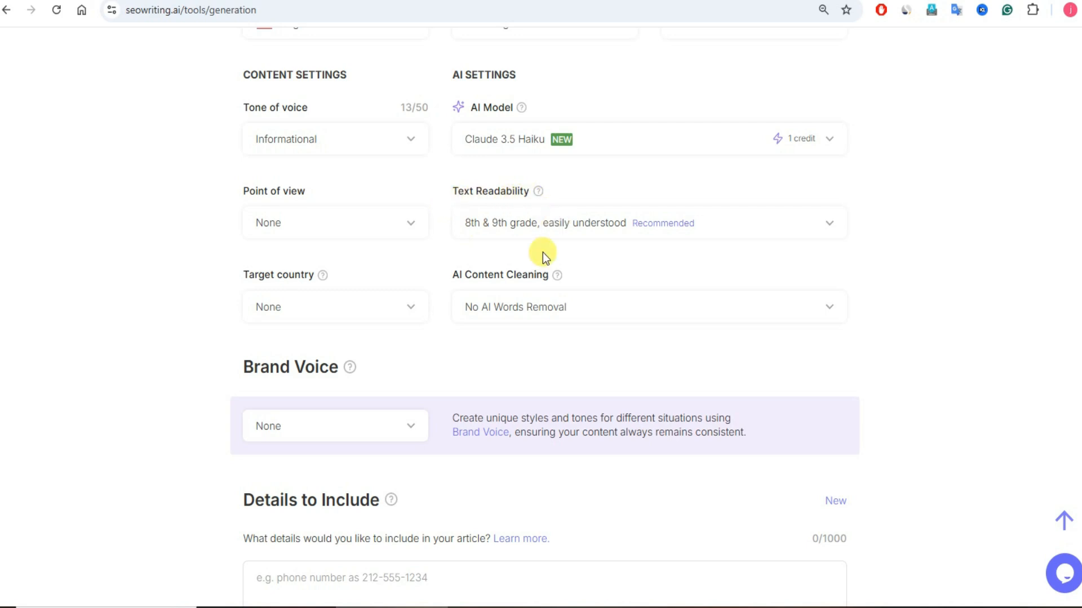
{"action": "left_click", "coordinate": [411, 313]}
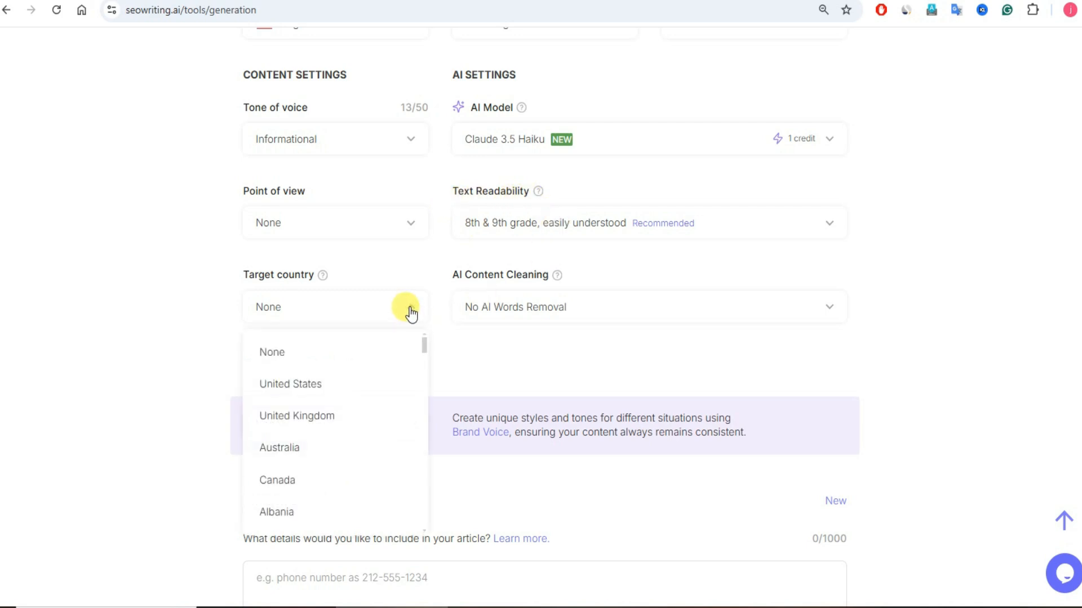
{"action": "scroll", "coordinate": [309, 499], "scroll_direction": "down", "scroll_amount": 3}
{"action": "scroll", "coordinate": [310, 484], "scroll_direction": "down", "scroll_amount": 1}
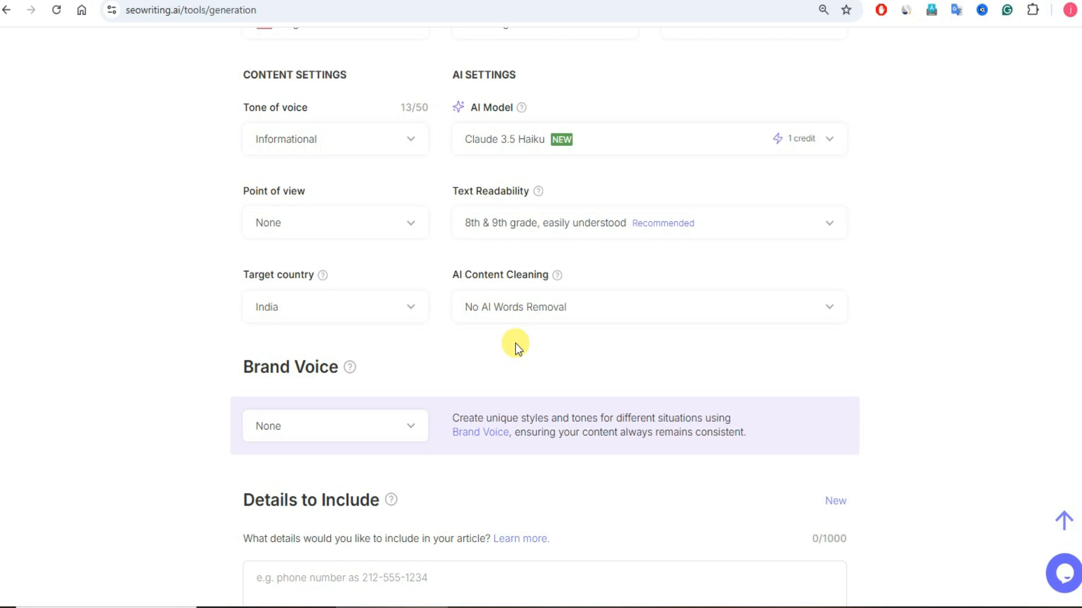
Step: Review the content and AI settings, and apply the Educational Expert Guide brand voice to the article
{"action": "scroll", "coordinate": [515, 343], "scroll_direction": "down", "scroll_amount": 7}
{"action": "scroll", "coordinate": [481, 317], "scroll_direction": "up", "scroll_amount": 3}
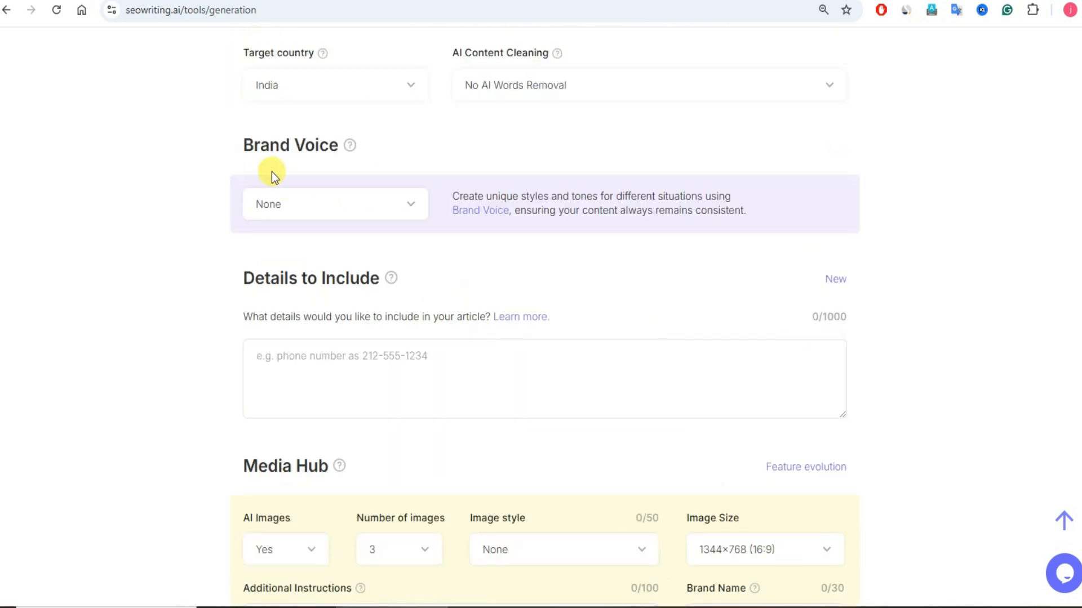
{"action": "scroll", "coordinate": [453, 169], "scroll_direction": "up", "scroll_amount": 4}
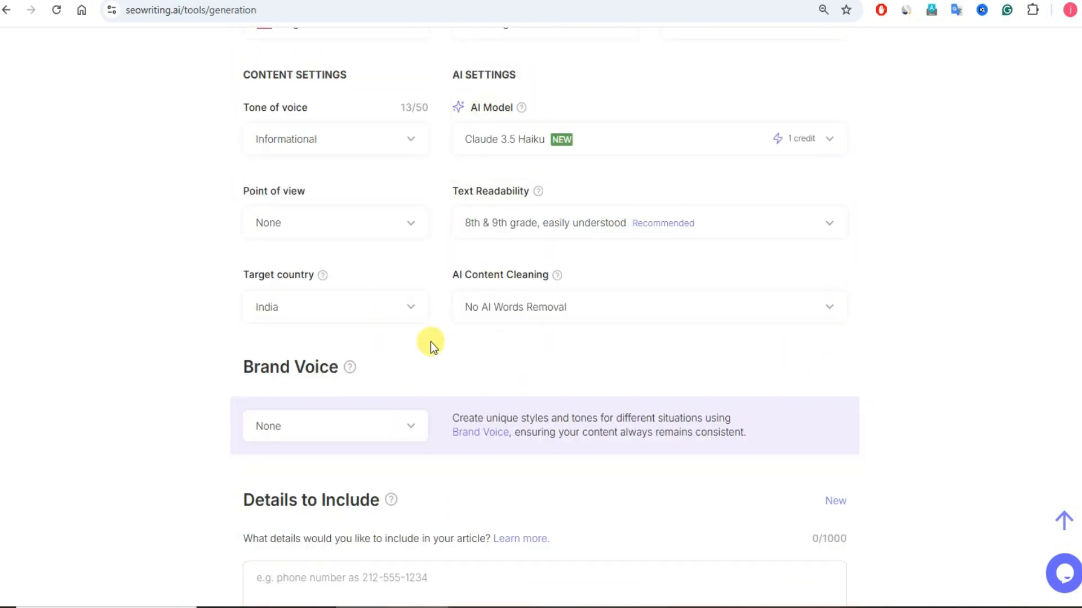
{"action": "scroll", "coordinate": [411, 408], "scroll_direction": "down", "scroll_amount": 4}
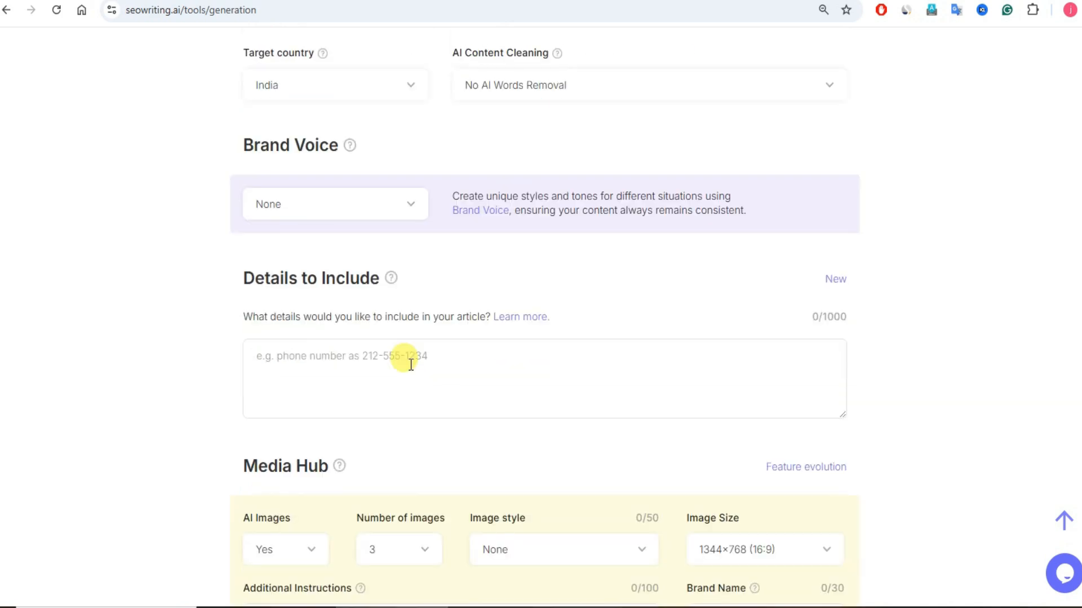
{"action": "left_click", "coordinate": [412, 206]}
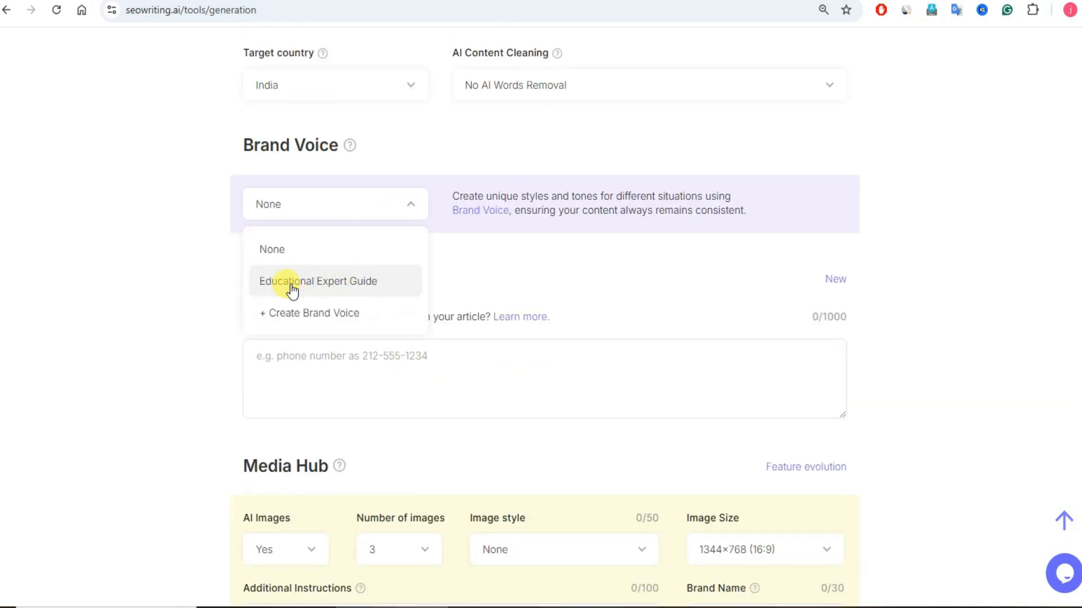
{"action": "left_click", "coordinate": [358, 286]}
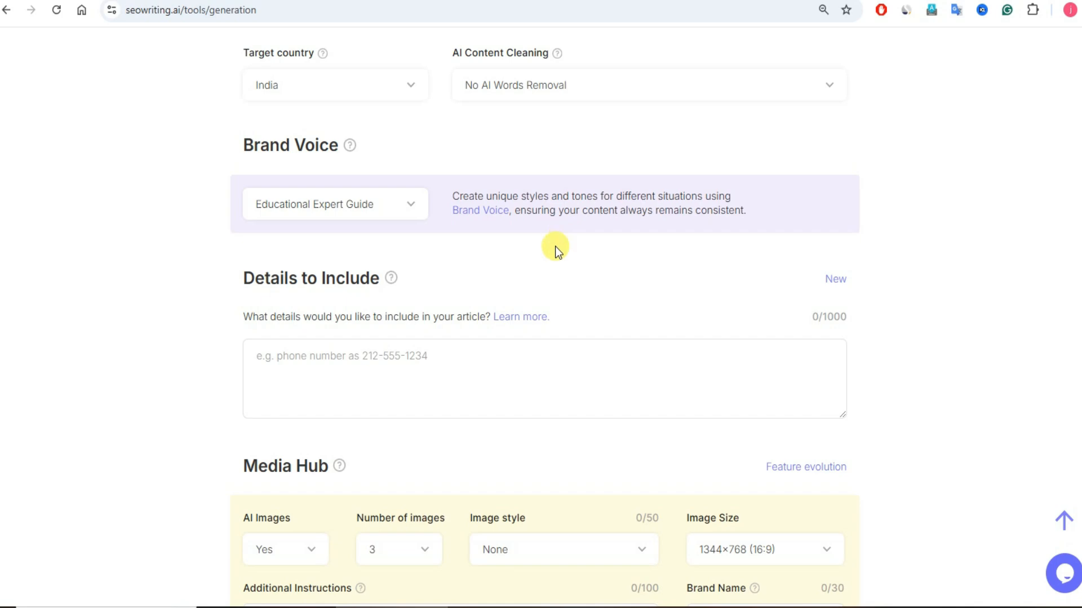
Step: Look over the Details to Include and Media Hub sections, including the image, video and layout options
{"action": "scroll", "coordinate": [222, 329], "scroll_direction": "down", "scroll_amount": 4}
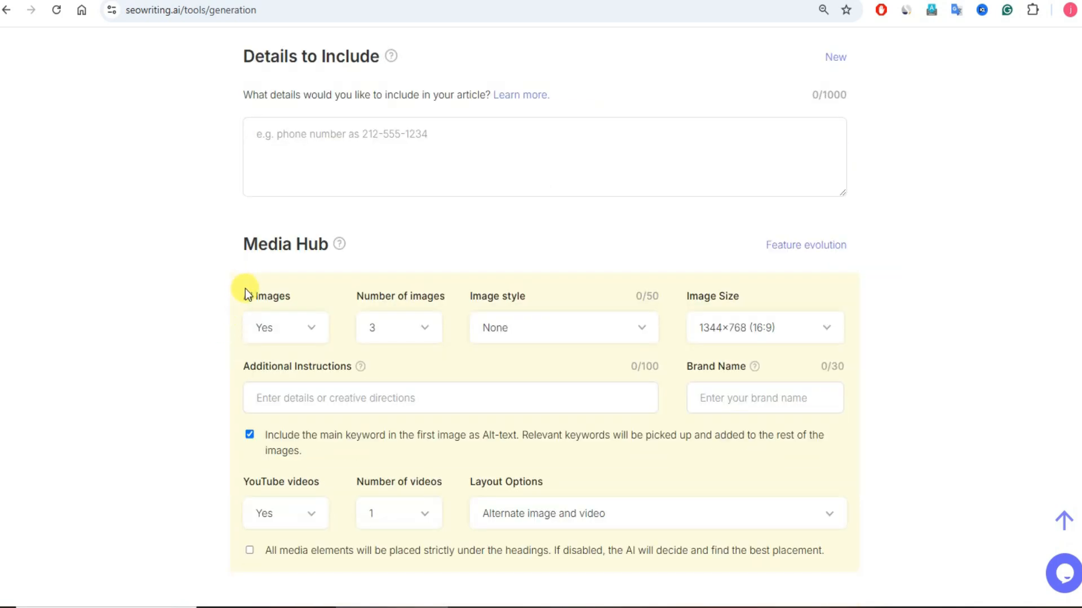
{"action": "scroll", "coordinate": [222, 285], "scroll_direction": "down", "scroll_amount": 4}
{"action": "scroll", "coordinate": [220, 283], "scroll_direction": "up", "scroll_amount": 4}
{"action": "left_click_drag", "start_coordinate": [249, 248], "coordinate": [333, 246]}
{"action": "left_click", "coordinate": [394, 241]}
{"action": "left_click_drag", "start_coordinate": [247, 243], "coordinate": [346, 245]}
{"action": "left_click", "coordinate": [197, 285]}
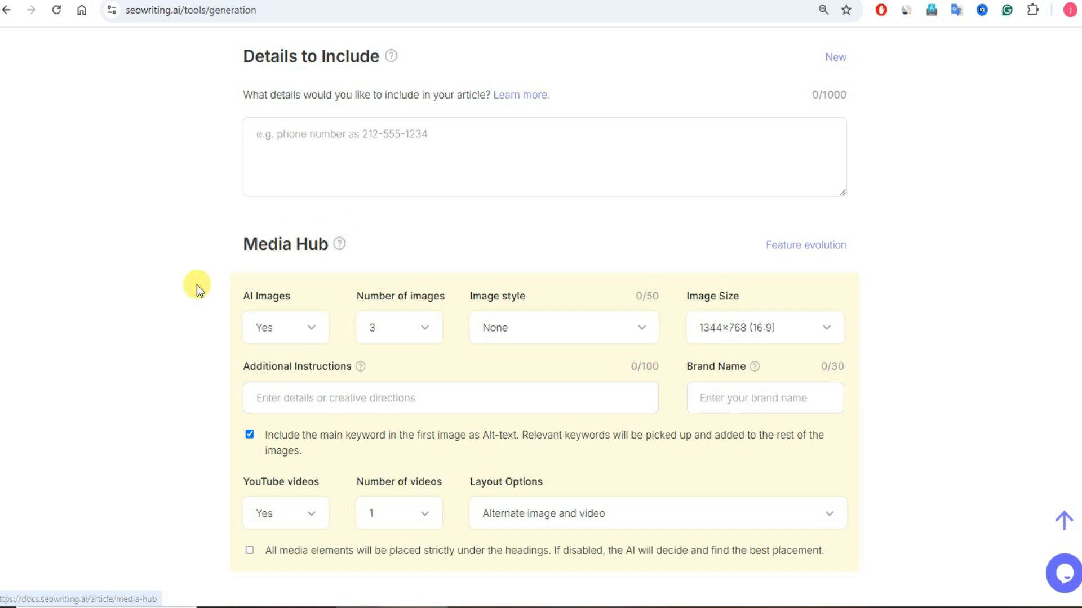
Step: Keep AI images set to Yes and the number of images at 3 in the Media Hub
{"action": "left_click", "coordinate": [310, 331]}
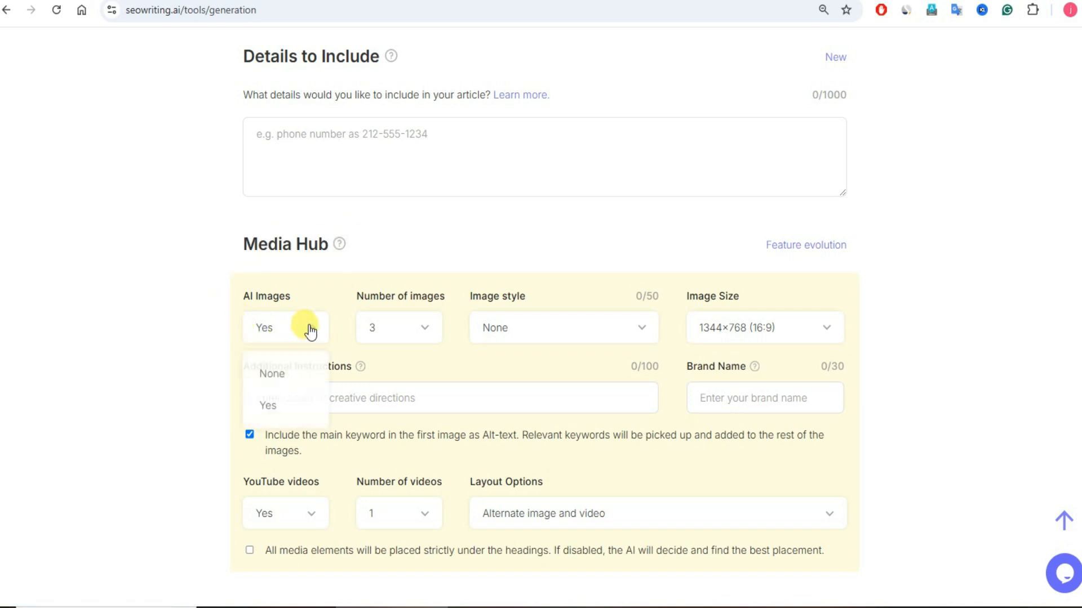
{"action": "left_click", "coordinate": [270, 409]}
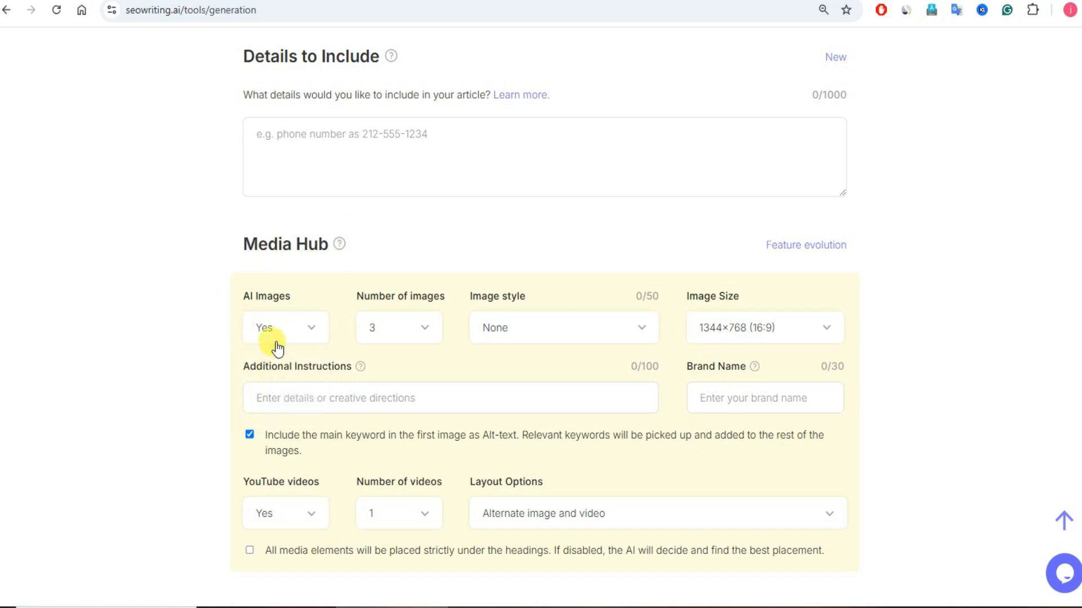
{"action": "left_click", "coordinate": [426, 337]}
{"action": "left_click", "coordinate": [391, 435]}
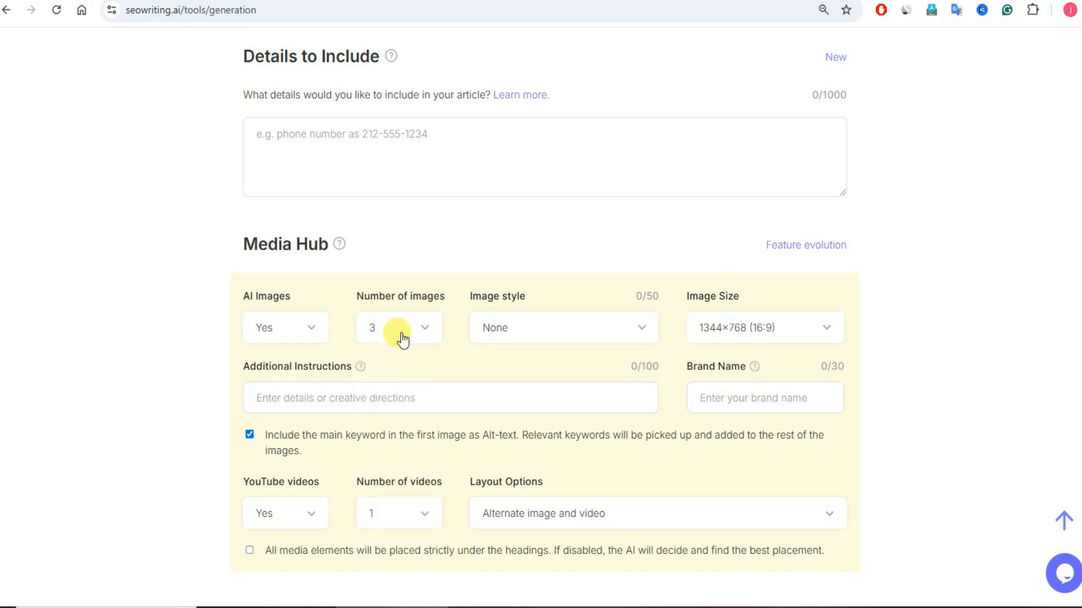
Step: Browse the available image styles and set the article's image style to Photo
{"action": "left_click", "coordinate": [620, 326]}
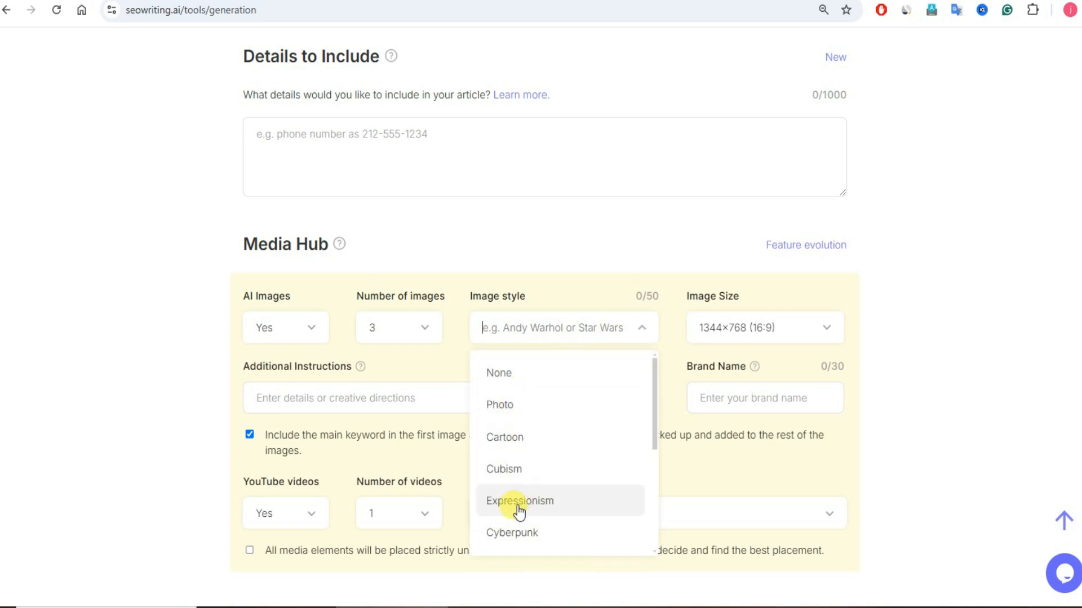
{"action": "left_click_drag", "start_coordinate": [655, 418], "coordinate": [650, 501]}
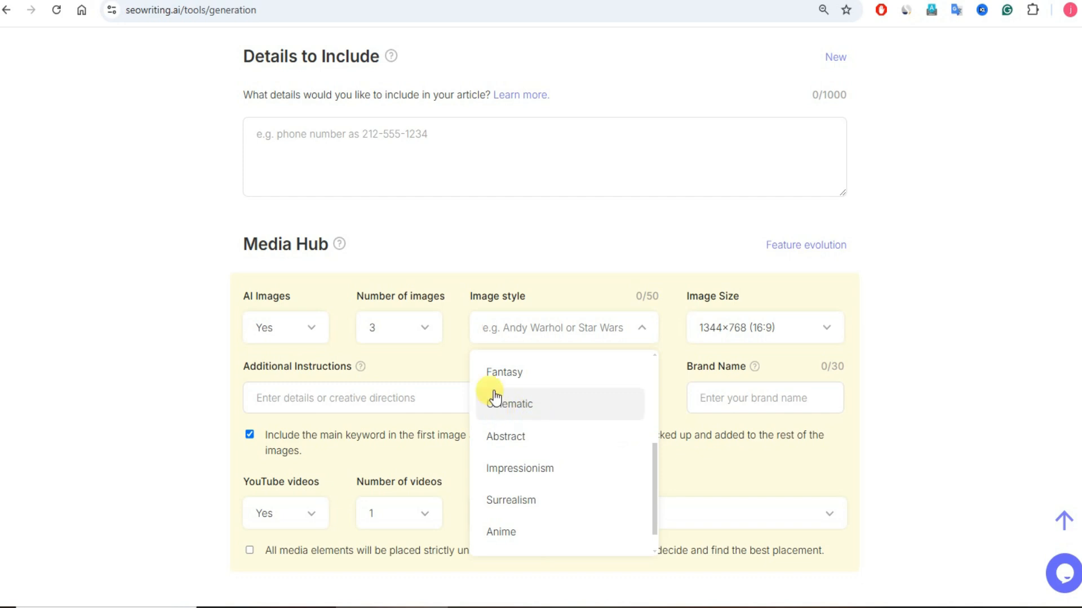
{"action": "scroll", "coordinate": [522, 483], "scroll_direction": "down", "scroll_amount": 1}
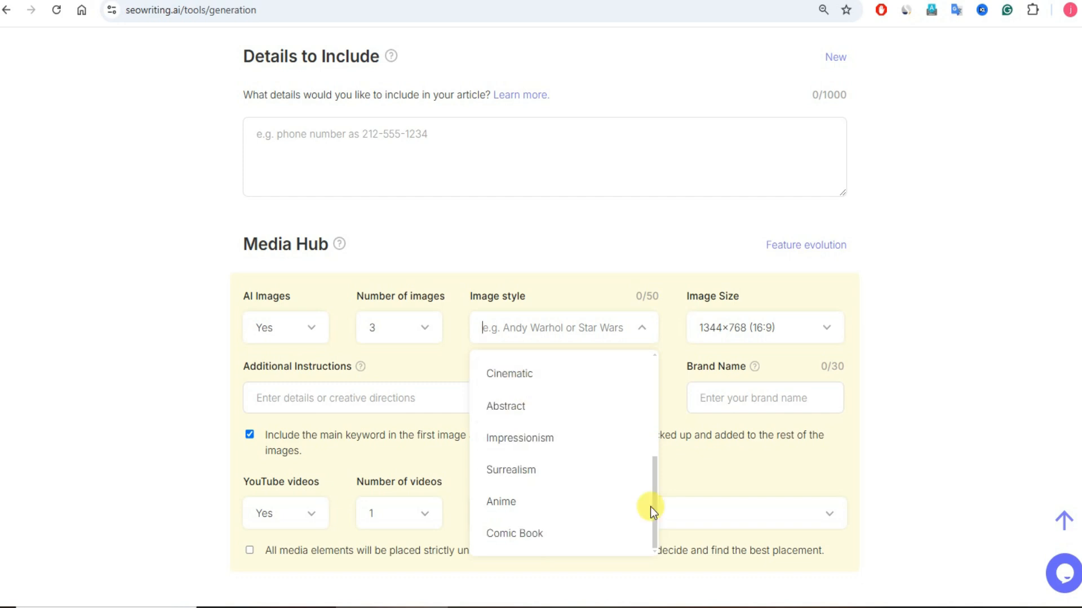
{"action": "left_click_drag", "start_coordinate": [650, 507], "coordinate": [665, 400]}
{"action": "left_click", "coordinate": [519, 405]}
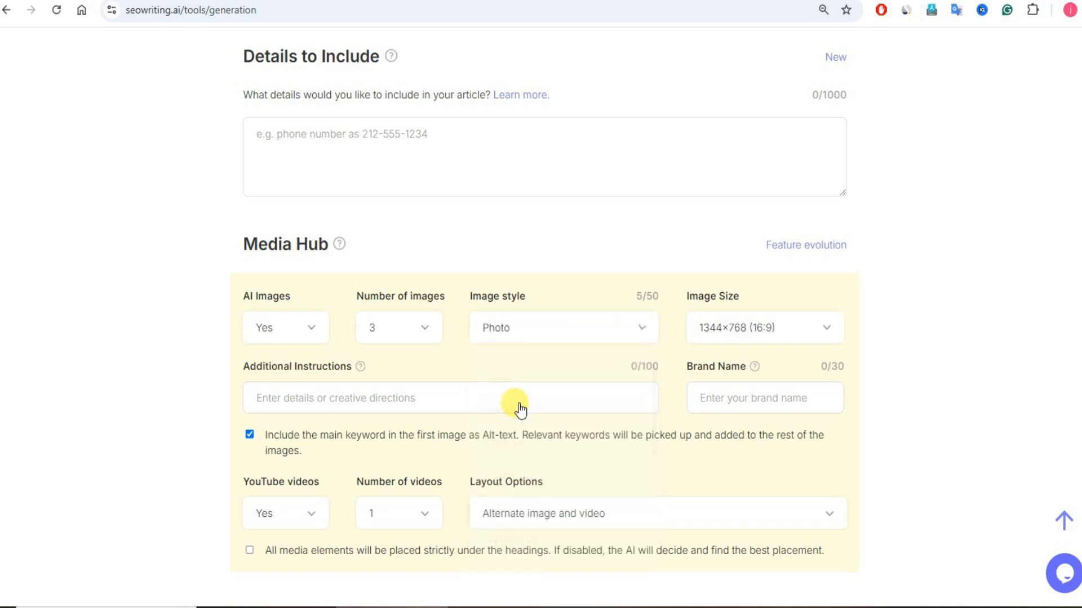
Step: Try the 1024×1024 (1:1) image size and set it back to 1344×768 (16:9)
{"action": "left_click", "coordinate": [803, 343]}
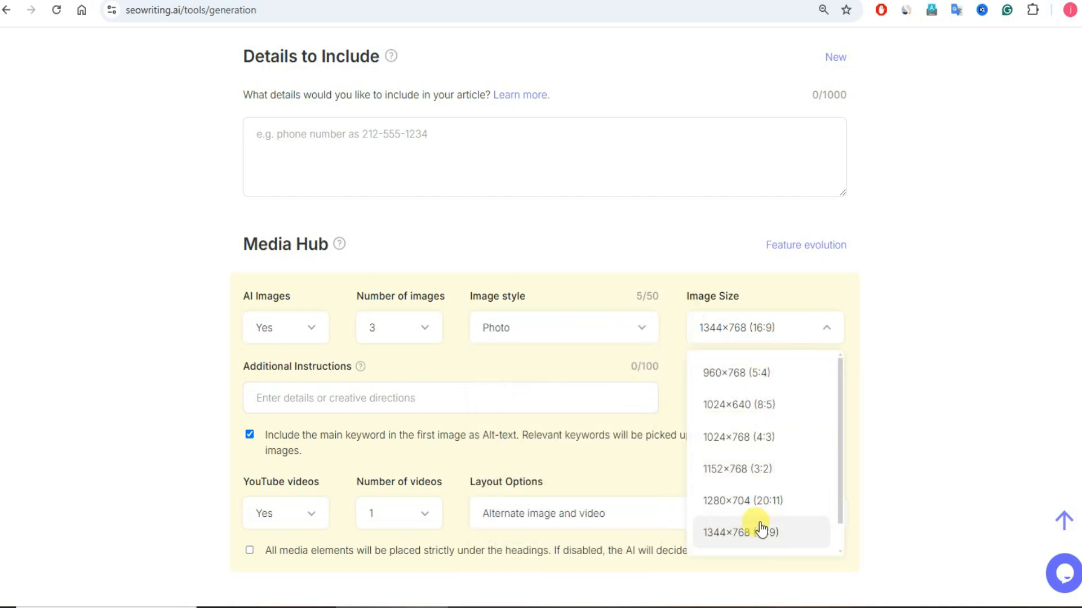
{"action": "left_click_drag", "start_coordinate": [840, 449], "coordinate": [840, 487]}
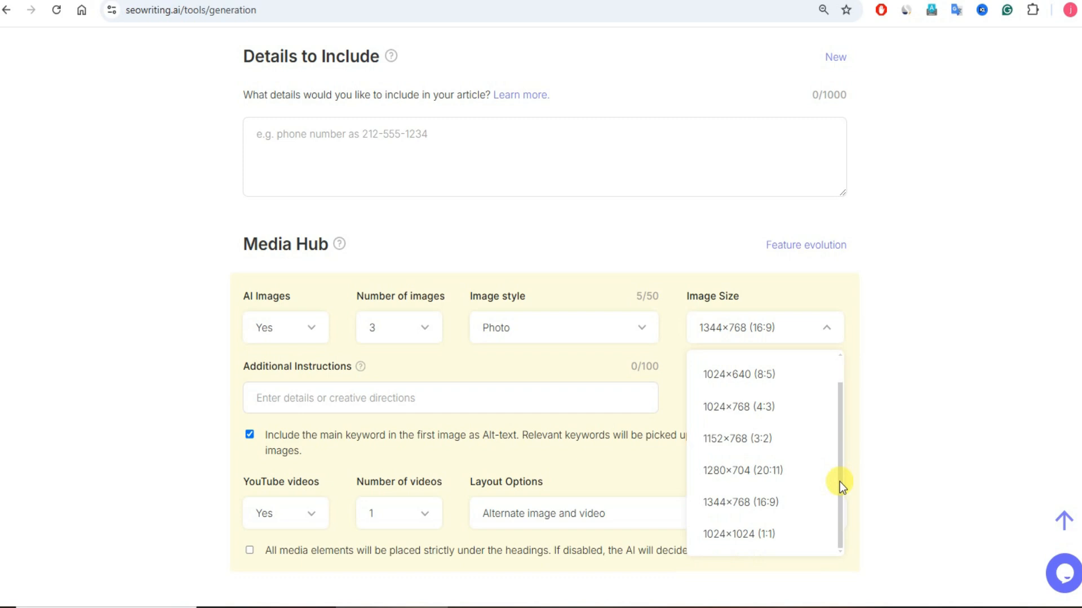
{"action": "left_click", "coordinate": [726, 538]}
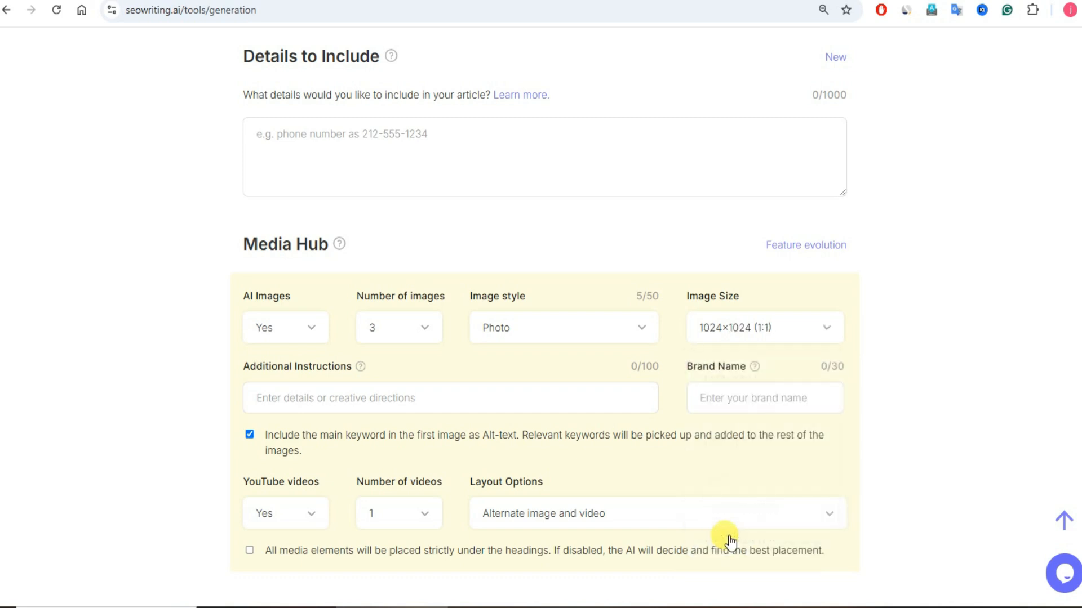
{"action": "left_click", "coordinate": [797, 332]}
{"action": "left_click", "coordinate": [775, 510]}
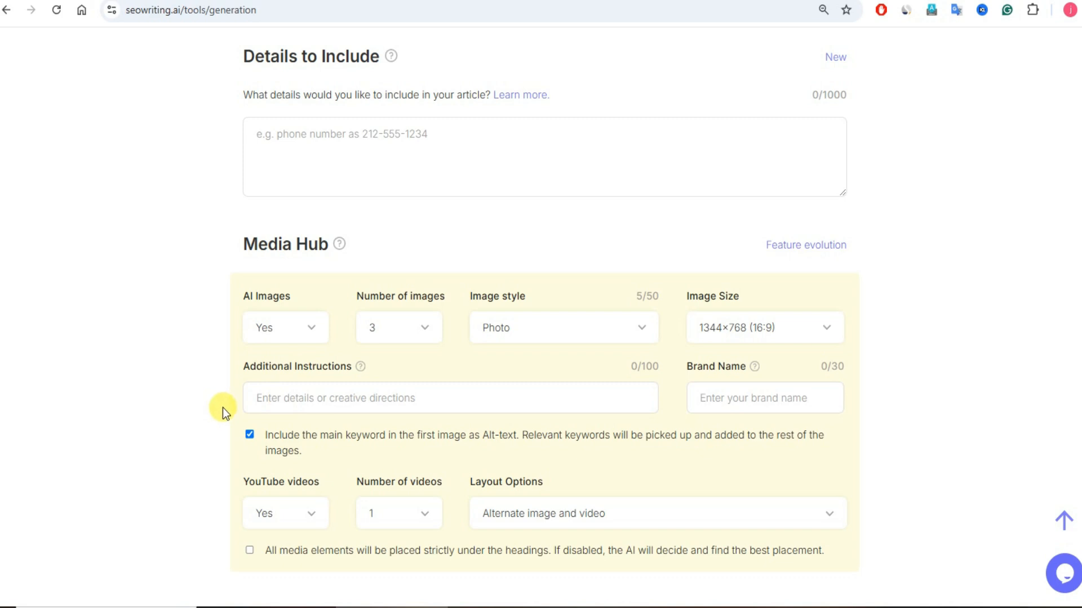
Step: Set YouTube videos to None and generate NLP keywords to include in the article's text
{"action": "scroll", "coordinate": [222, 408], "scroll_direction": "down", "scroll_amount": 4}
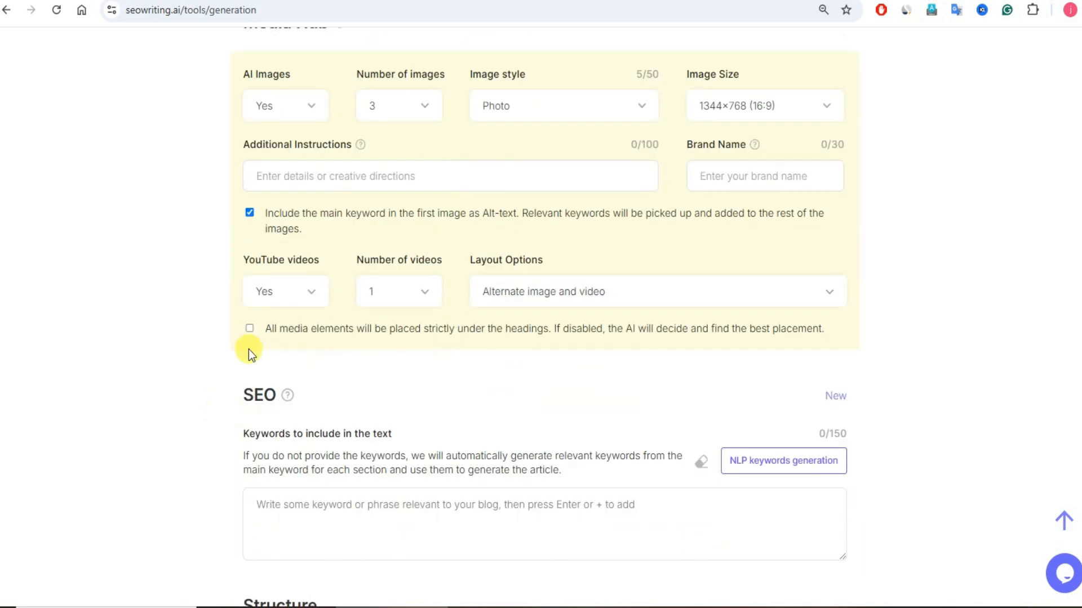
{"action": "left_click", "coordinate": [298, 289]}
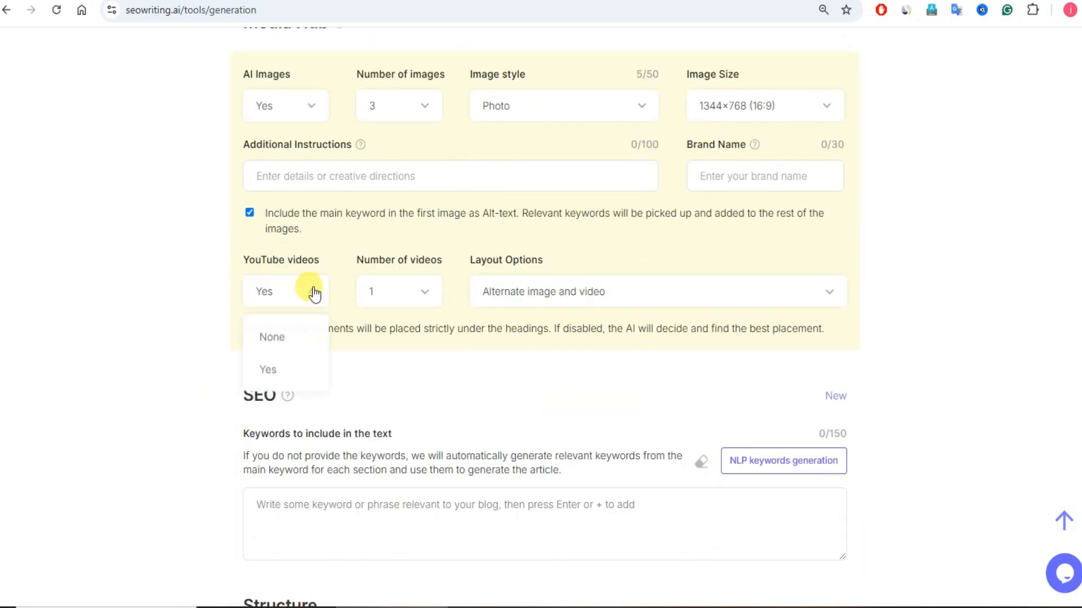
{"action": "left_click", "coordinate": [277, 340]}
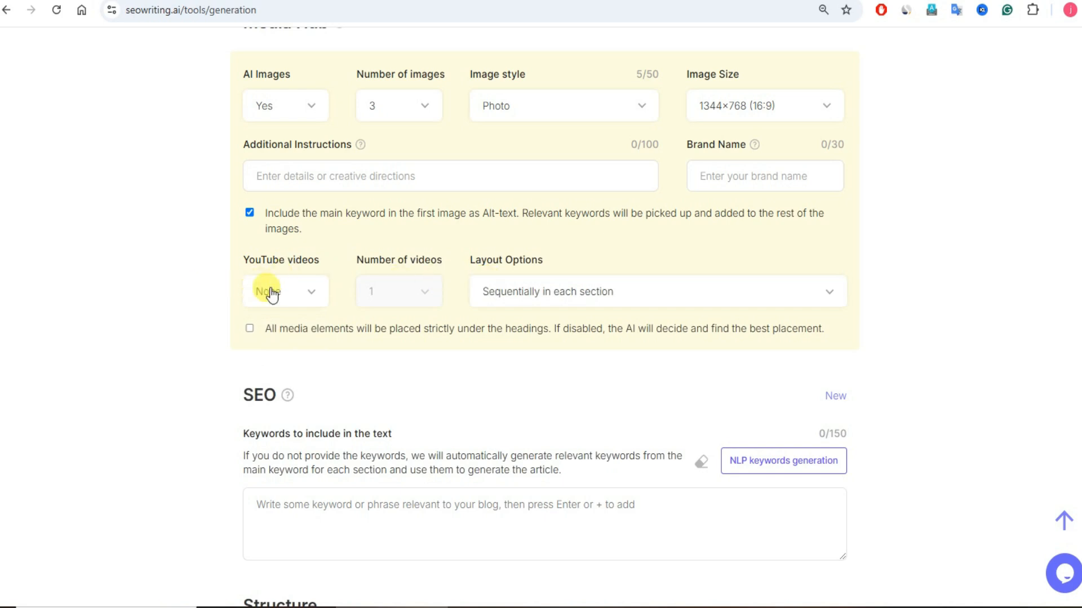
{"action": "scroll", "coordinate": [410, 358], "scroll_direction": "down", "scroll_amount": 4}
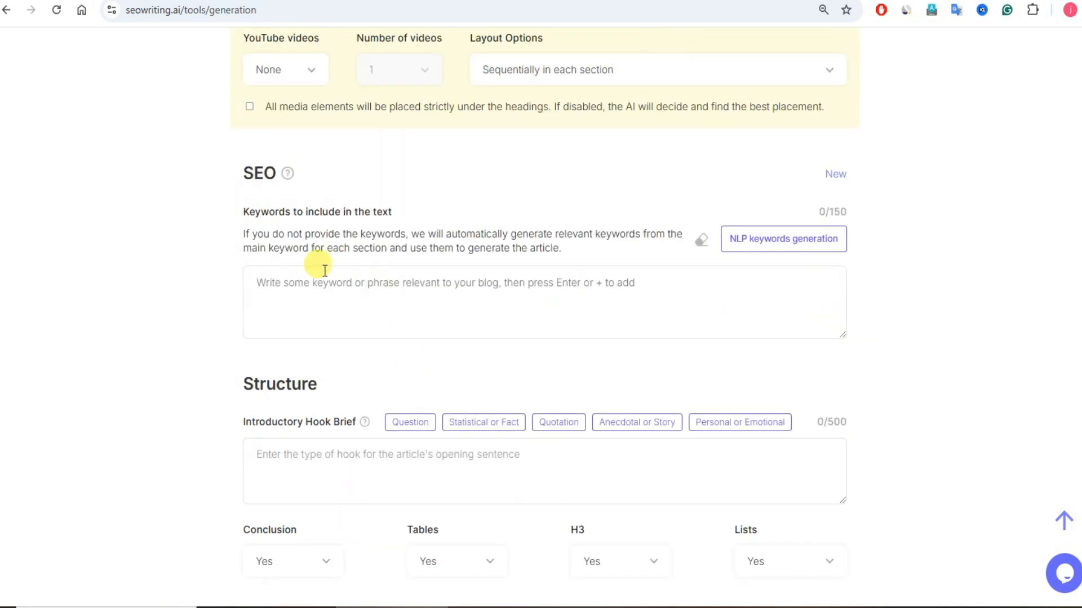
{"action": "left_click", "coordinate": [786, 247]}
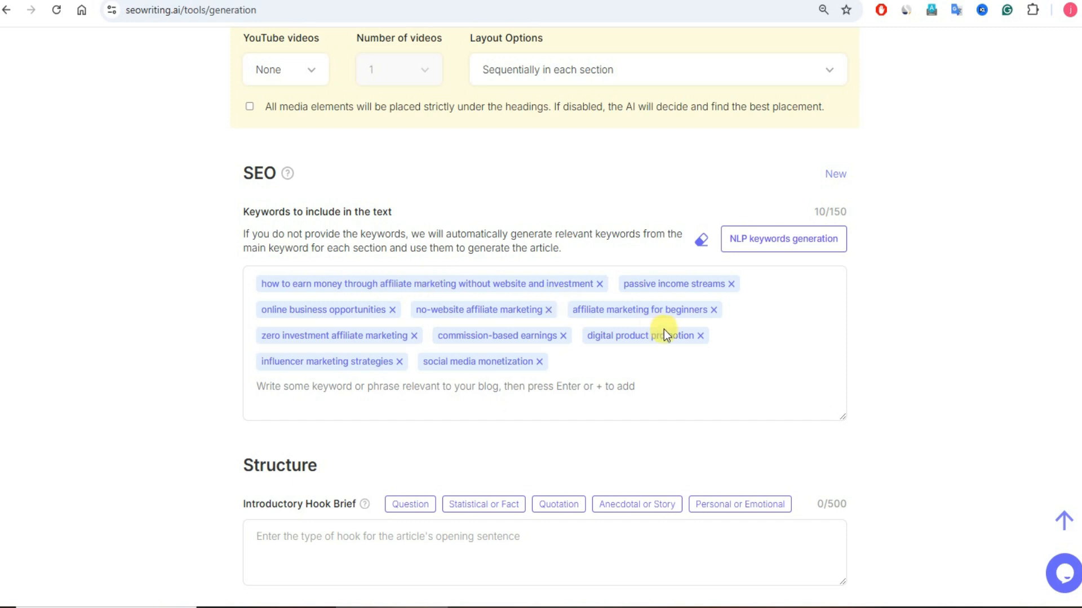
Step: Set both Tables and Key Takeaways to No in the article's structure settings
{"action": "scroll", "coordinate": [484, 425], "scroll_direction": "down", "scroll_amount": 4}
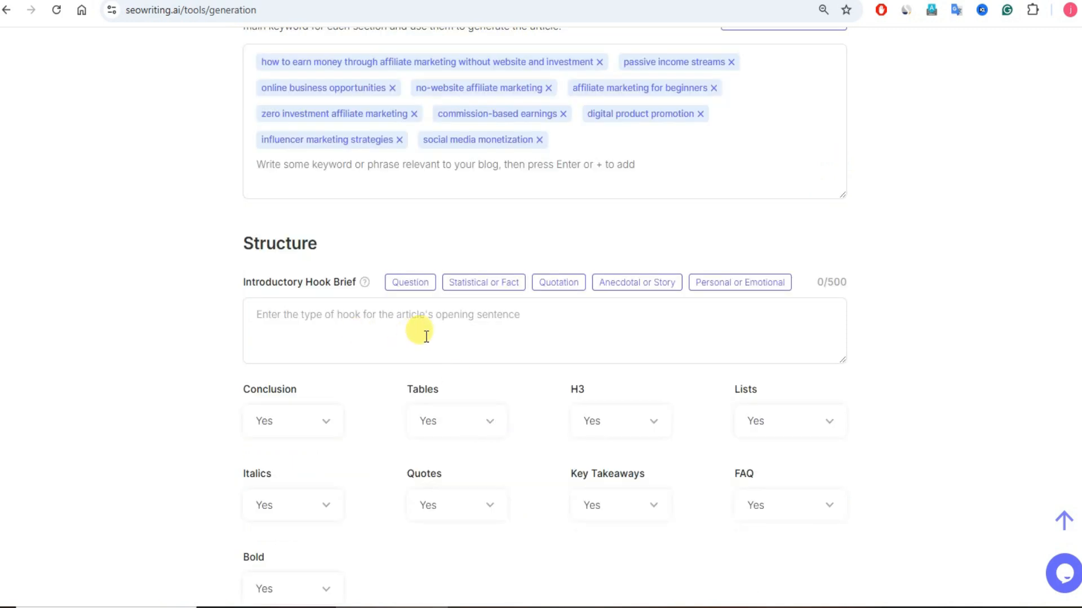
{"action": "scroll", "coordinate": [426, 336], "scroll_direction": "down", "scroll_amount": 4}
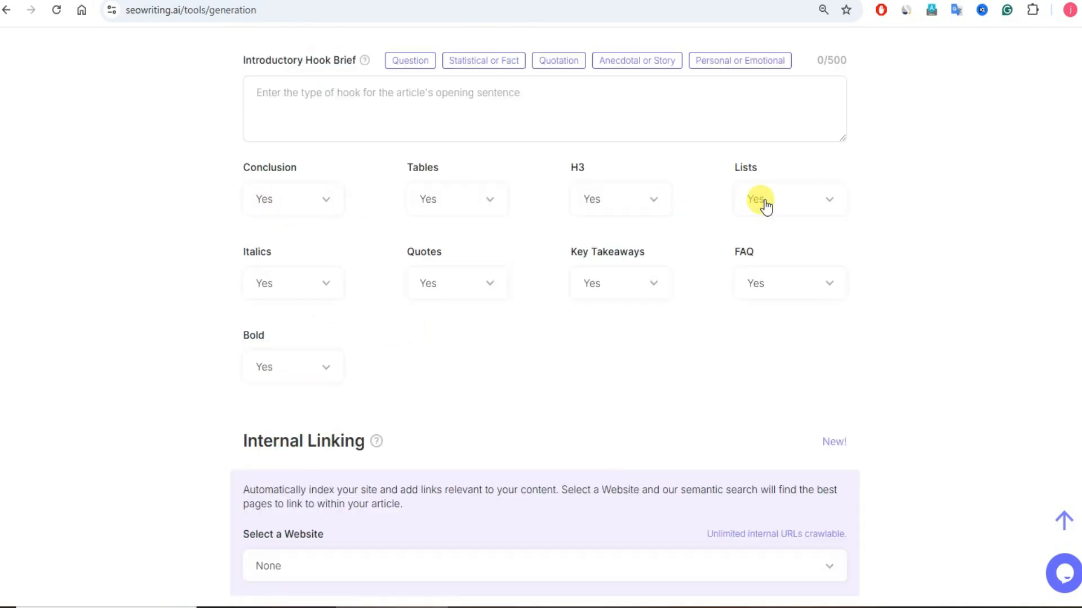
{"action": "left_click", "coordinate": [473, 209]}
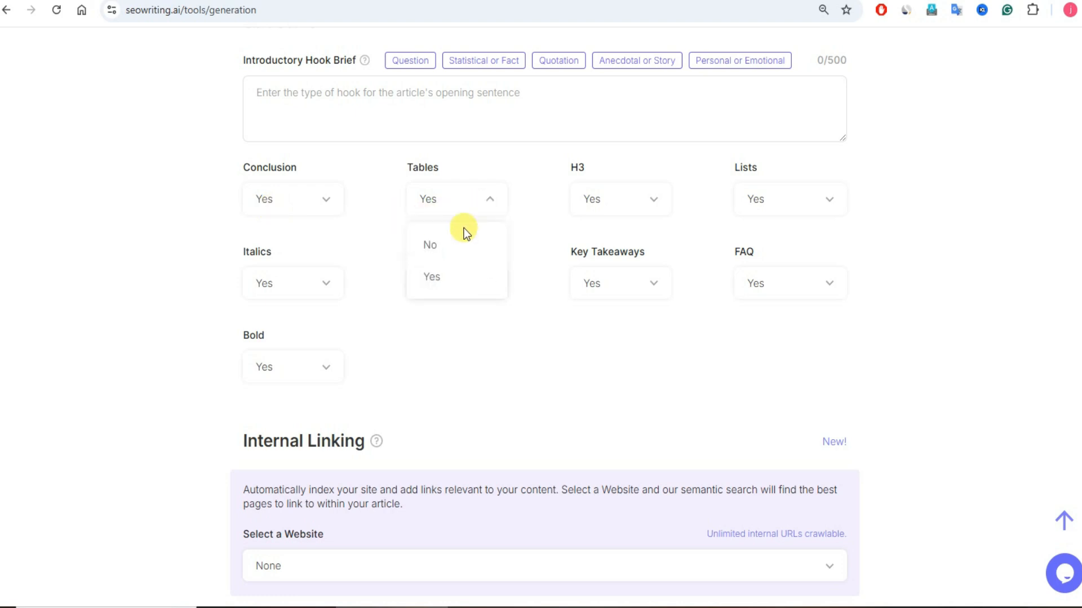
{"action": "left_click", "coordinate": [445, 248]}
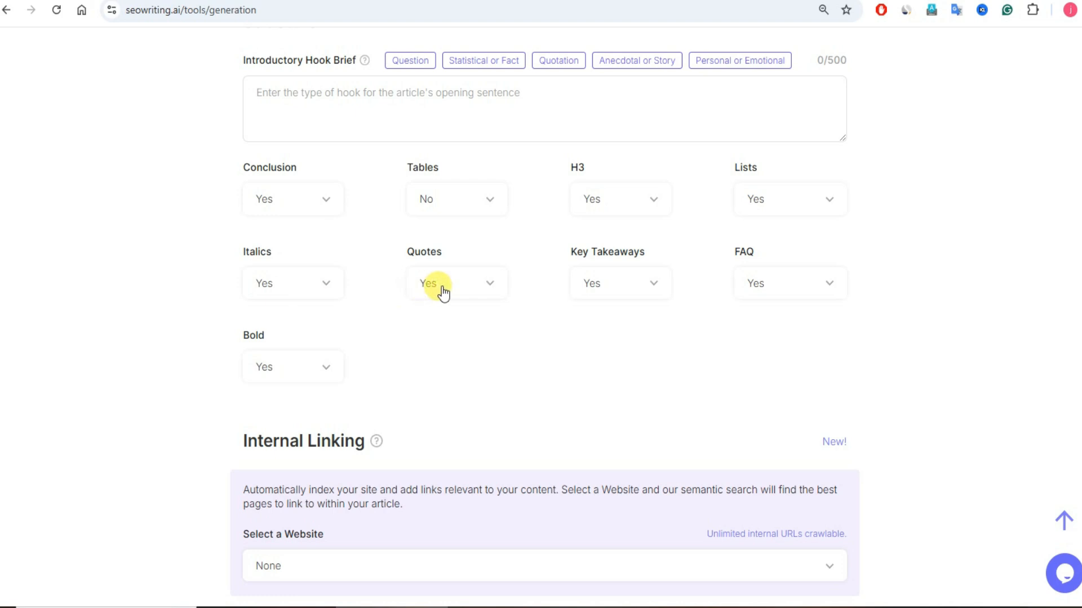
{"action": "left_click", "coordinate": [640, 293]}
{"action": "left_click", "coordinate": [619, 325]}
Step: Recheck the SEO keywords and structure settings, and set the external linking type to Automatic
{"action": "scroll", "coordinate": [467, 360], "scroll_direction": "down", "scroll_amount": 4}
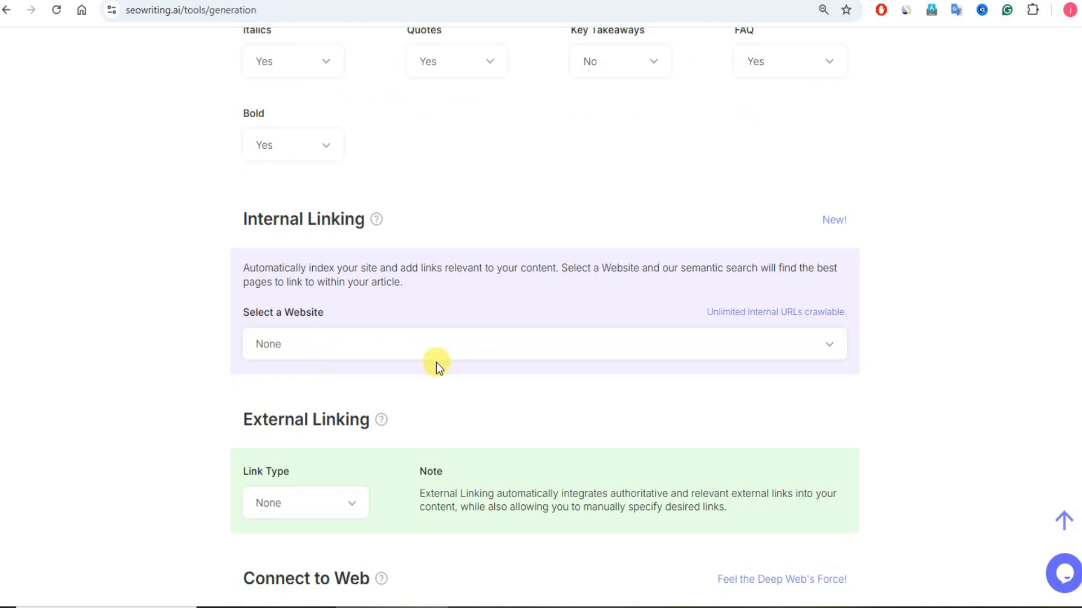
{"action": "scroll", "coordinate": [450, 301], "scroll_direction": "up", "scroll_amount": 4}
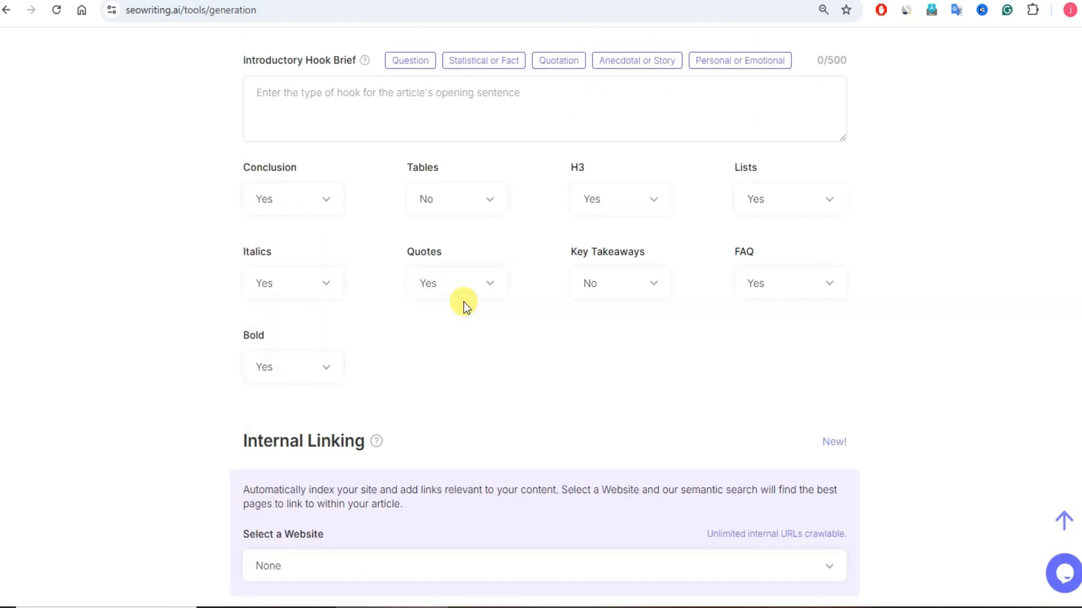
{"action": "scroll", "coordinate": [464, 302], "scroll_direction": "up", "scroll_amount": 8}
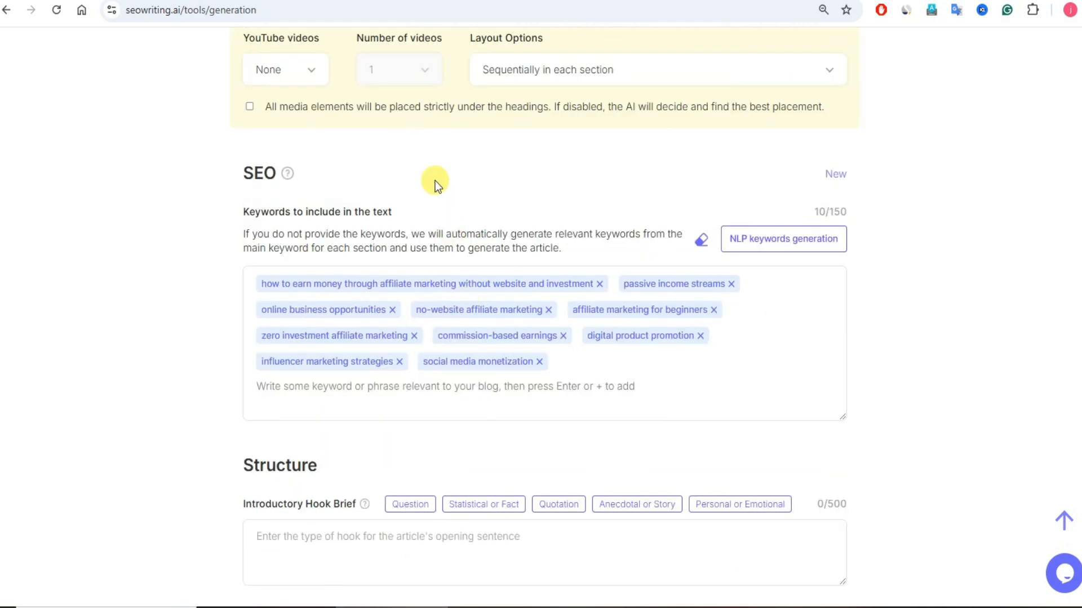
{"action": "scroll", "coordinate": [435, 180], "scroll_direction": "down", "scroll_amount": 16}
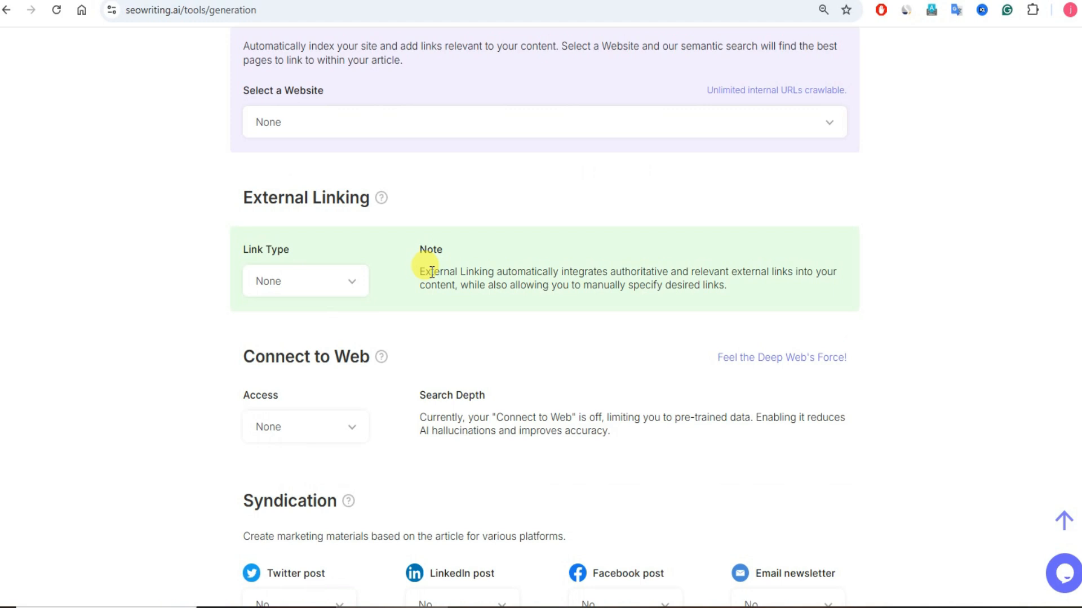
{"action": "left_click", "coordinate": [351, 282]}
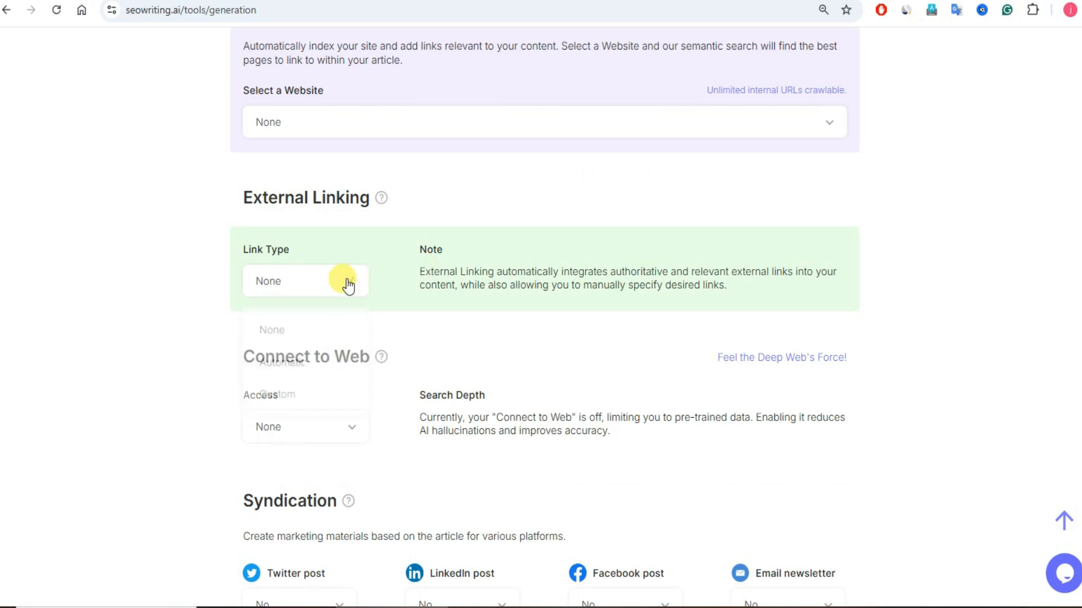
{"action": "left_click", "coordinate": [297, 362]}
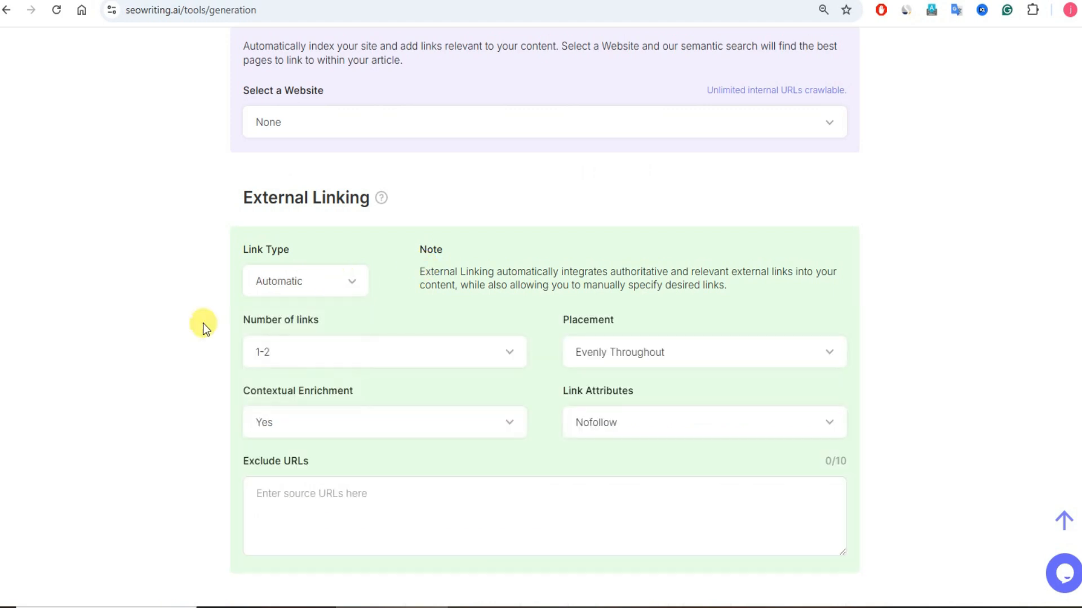
Step: Look over the remaining settings and run the 1-Click Blog Post generation for the affiliate marketing title
{"action": "scroll", "coordinate": [445, 372], "scroll_direction": "down", "scroll_amount": 15}
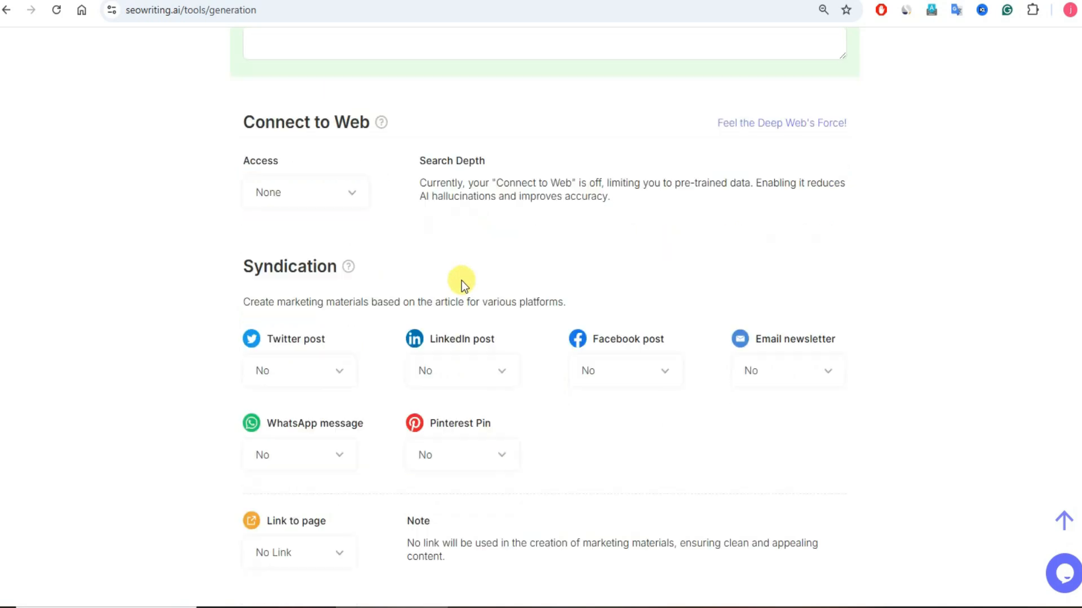
{"action": "scroll", "coordinate": [481, 251], "scroll_direction": "down", "scroll_amount": 4}
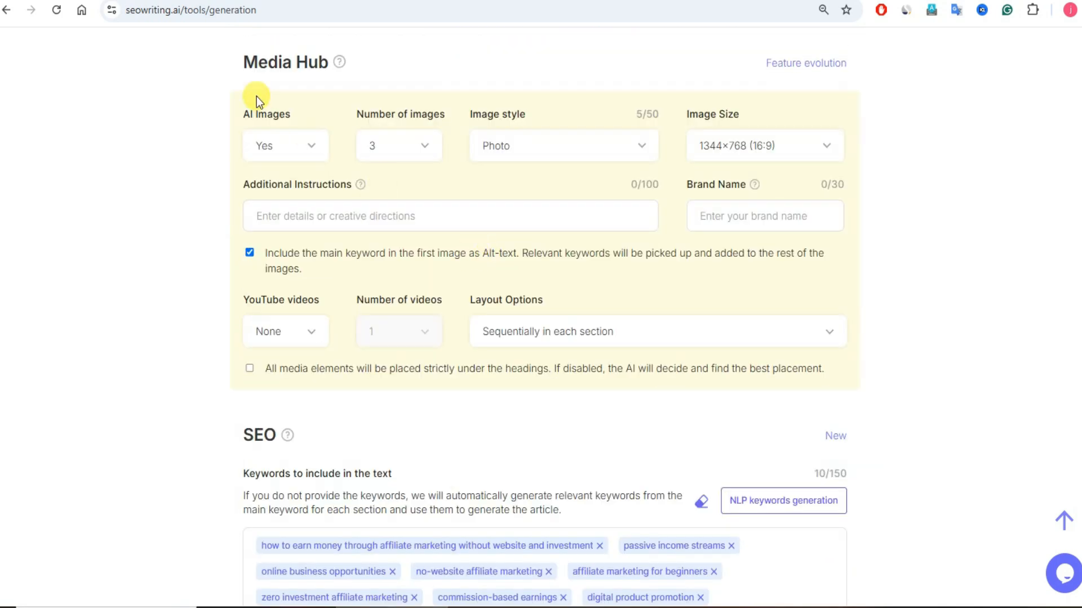
{"action": "left_click_drag", "start_coordinate": [243, 66], "coordinate": [410, 63]}
{"action": "left_click", "coordinate": [411, 64]}
{"action": "scroll", "coordinate": [620, 238], "scroll_direction": "up", "scroll_amount": 15}
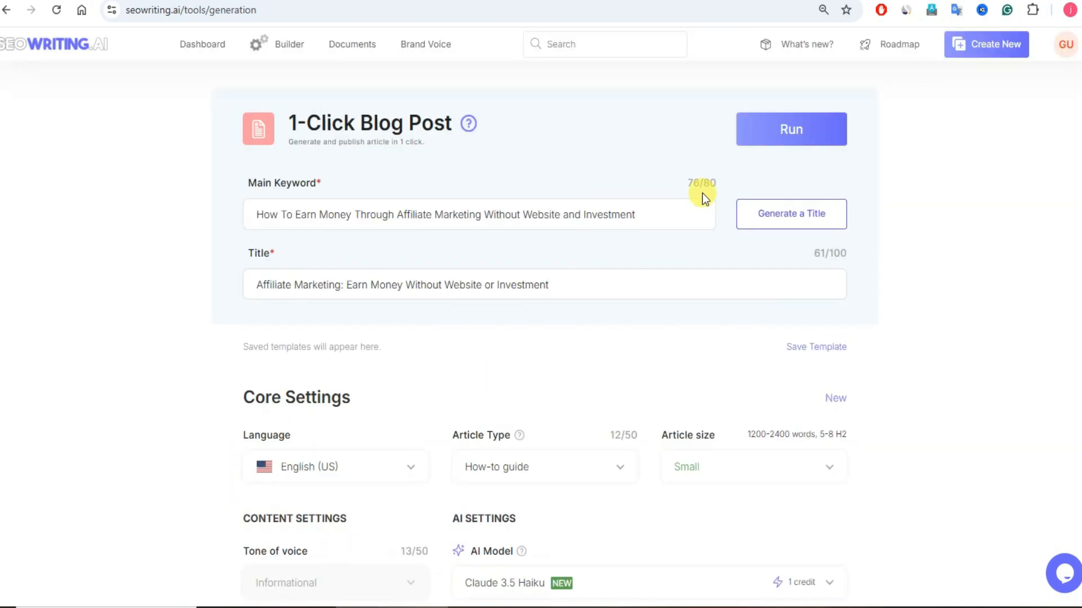
{"action": "left_click", "coordinate": [801, 135]}
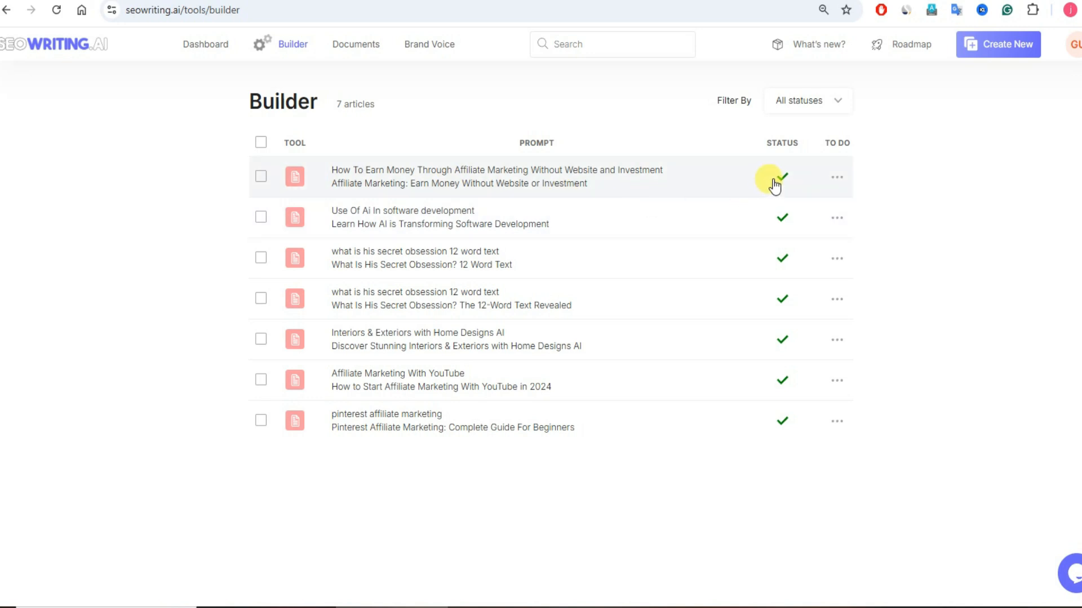
Step: Open the generated affiliate marketing article from the Builder list and review its images, headings and text
{"action": "left_click", "coordinate": [514, 179]}
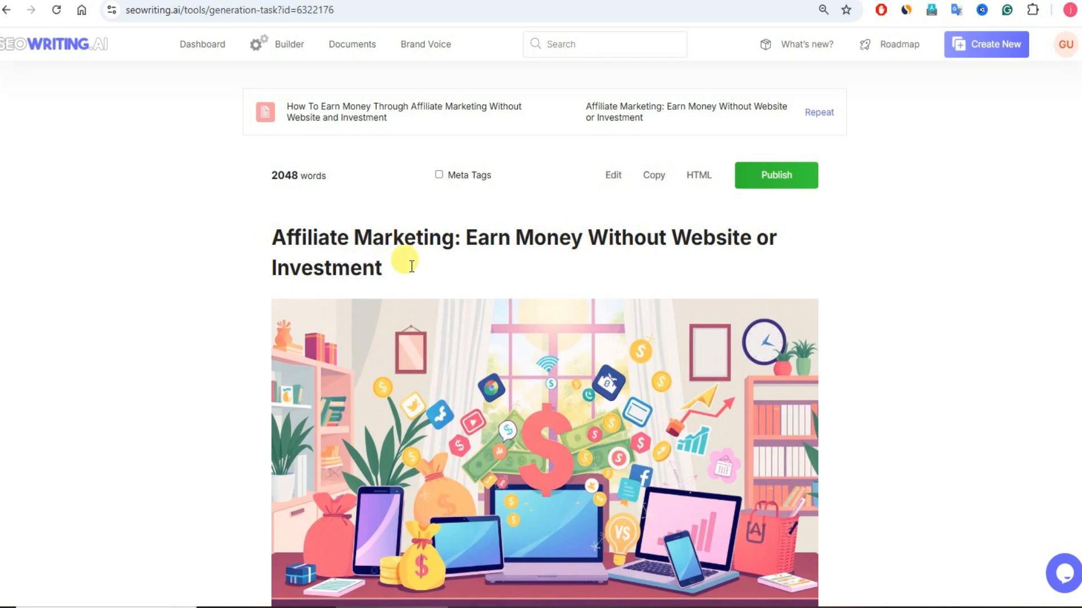
{"action": "scroll", "coordinate": [435, 266], "scroll_direction": "down", "scroll_amount": 4}
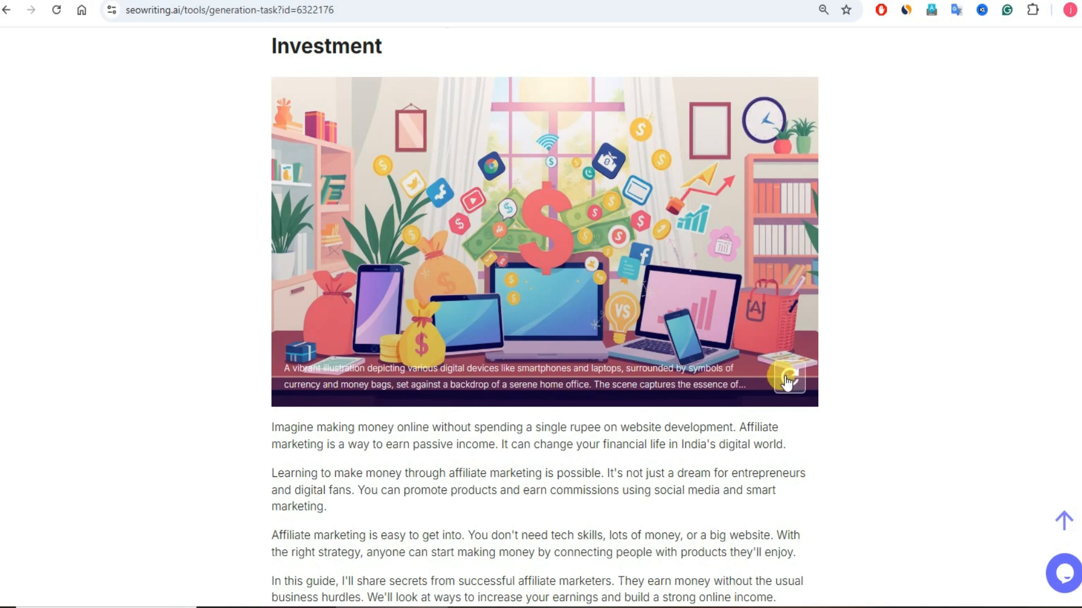
{"action": "scroll", "coordinate": [580, 437], "scroll_direction": "down", "scroll_amount": 4}
{"action": "scroll", "coordinate": [580, 438], "scroll_direction": "down", "scroll_amount": 4}
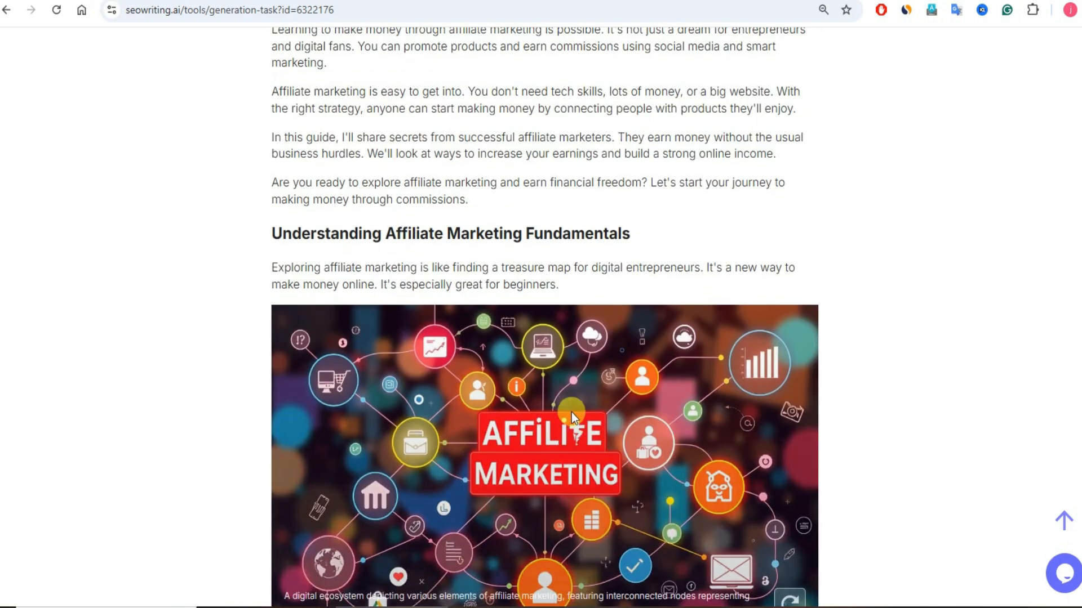
{"action": "scroll", "coordinate": [570, 412], "scroll_direction": "down", "scroll_amount": 4}
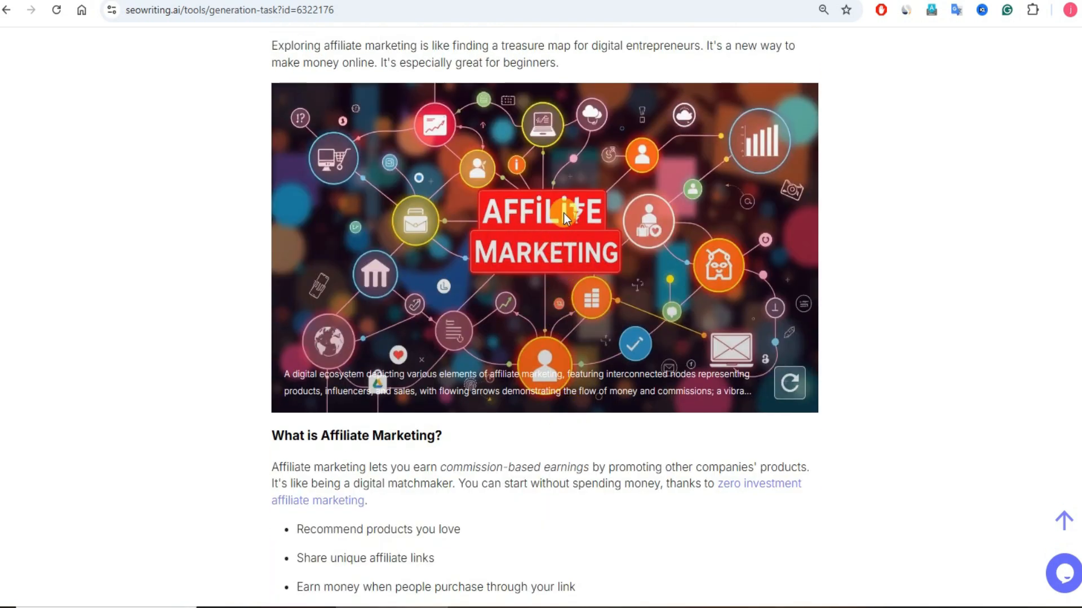
{"action": "scroll", "coordinate": [551, 380], "scroll_direction": "down", "scroll_amount": 10}
{"action": "scroll", "coordinate": [555, 381], "scroll_direction": "down", "scroll_amount": 5}
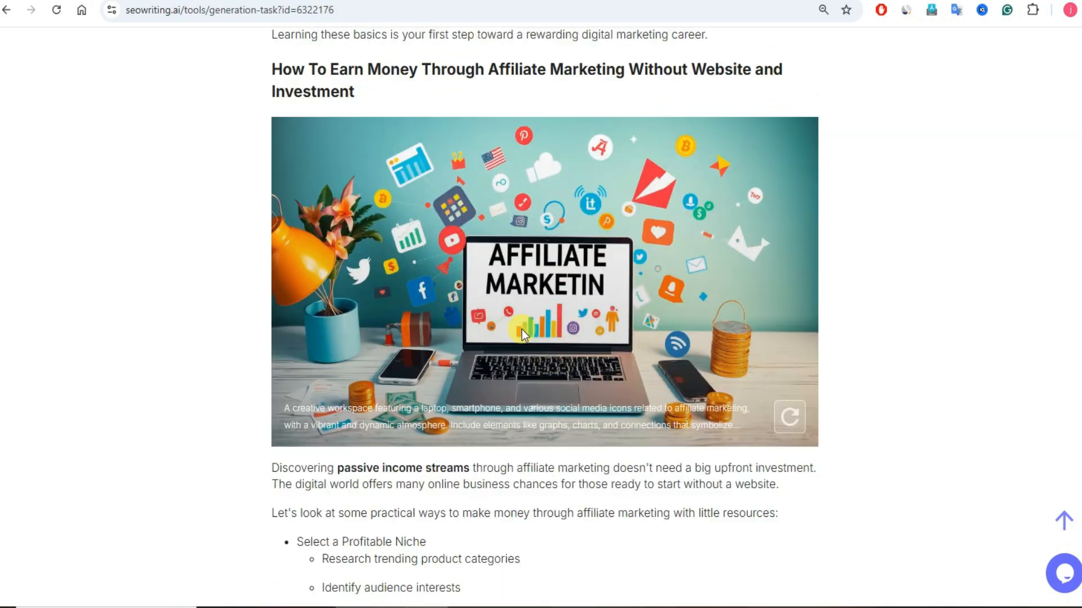
Step: Regenerate the article image above the "What is Affiliate Marketing?" heading
{"action": "scroll", "coordinate": [522, 330], "scroll_direction": "down", "scroll_amount": 14}
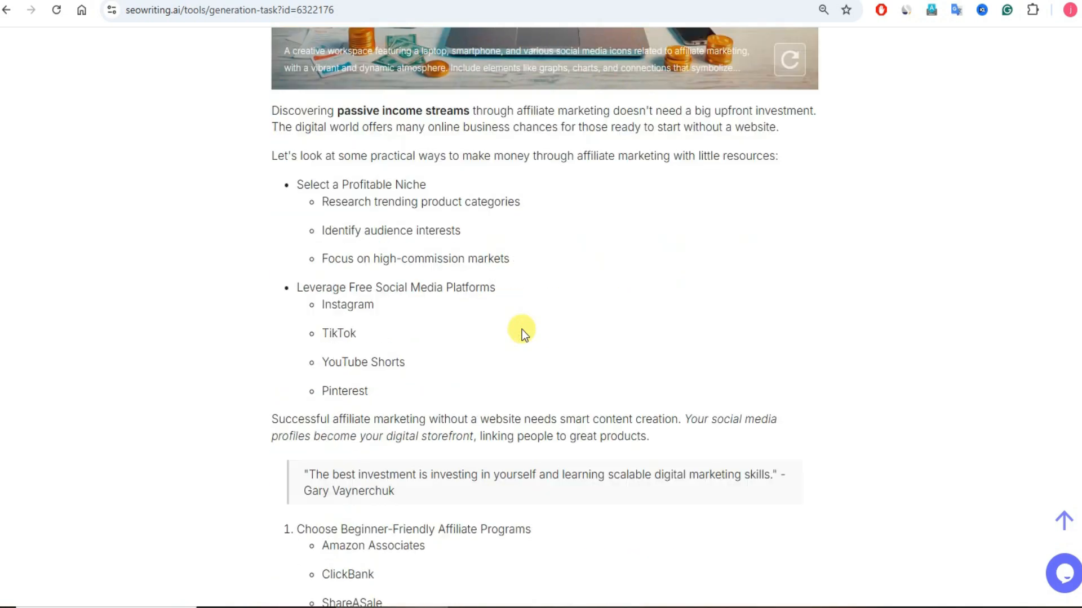
{"action": "scroll", "coordinate": [521, 330], "scroll_direction": "up", "scroll_amount": 20}
{"action": "scroll", "coordinate": [523, 328], "scroll_direction": "up", "scroll_amount": 8}
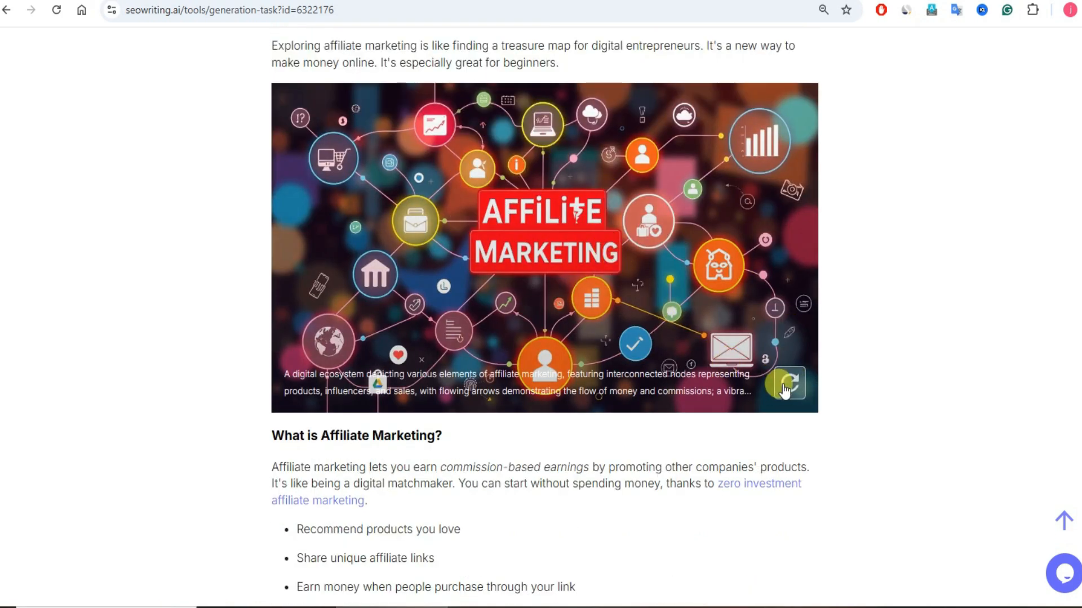
{"action": "left_click", "coordinate": [788, 382]}
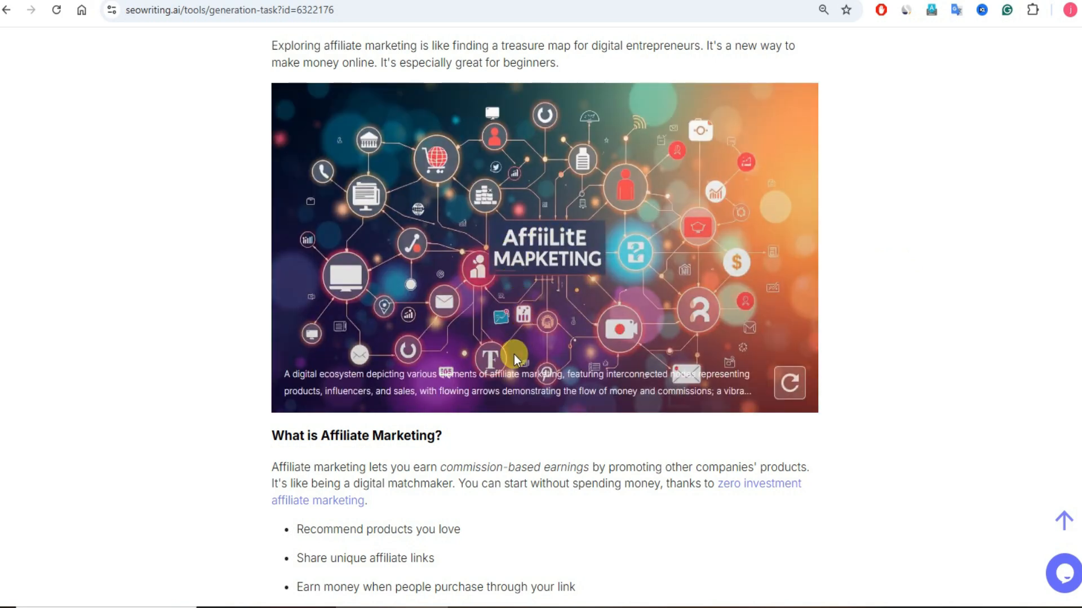
Step: Regenerate that image from the prompt "a man sitting on a chair and holding a laptop, displaying laptop screen, affiliate earnings graphs, person has excited expressions."
{"action": "left_click", "coordinate": [533, 380]}
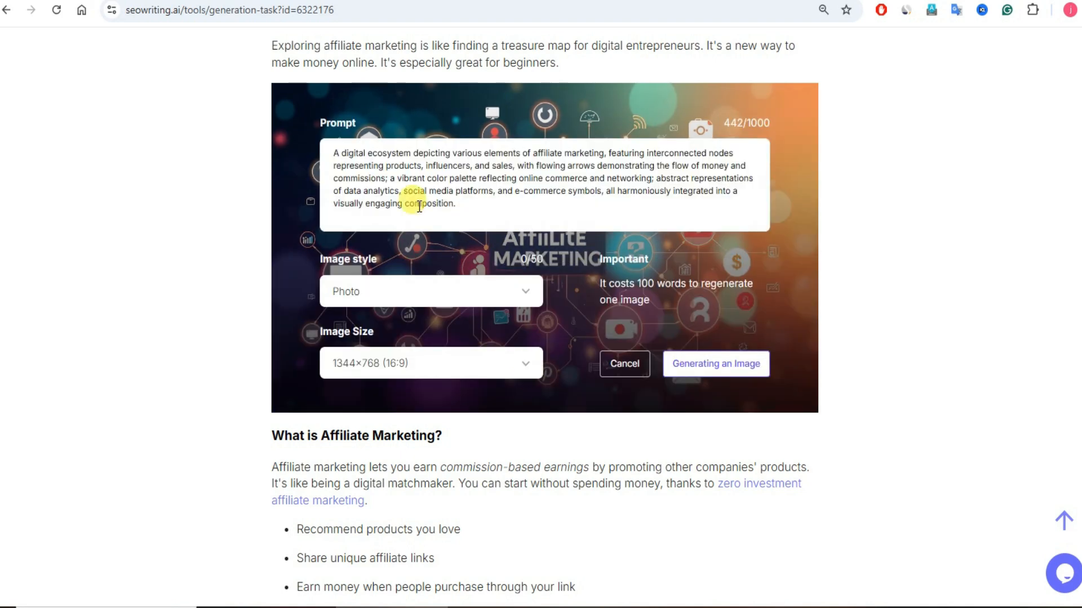
{"action": "left_click_drag", "start_coordinate": [333, 154], "coordinate": [455, 204]}
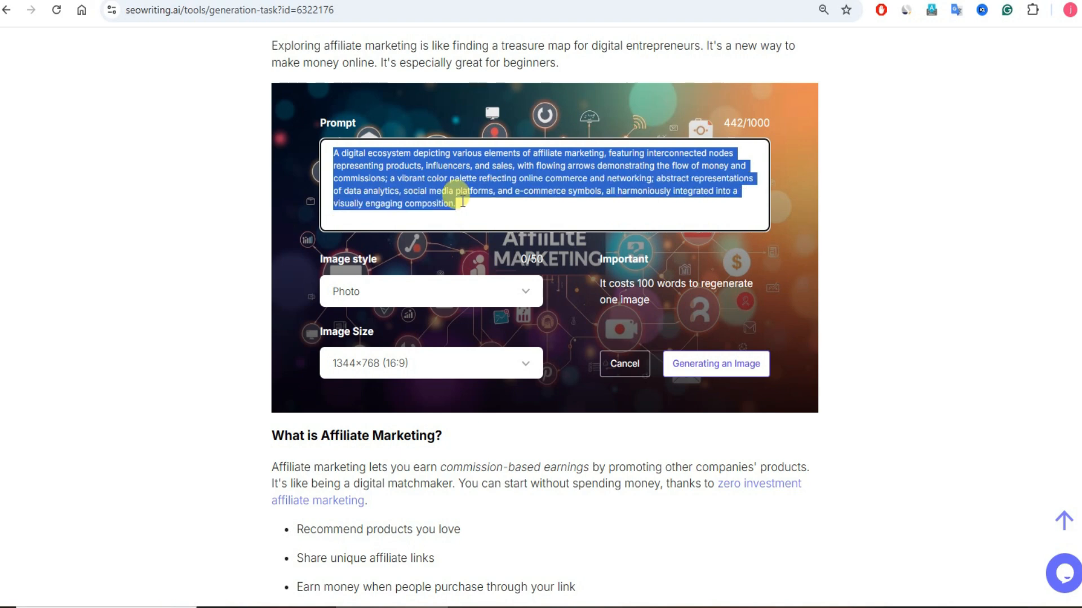
{"action": "left_click", "coordinate": [528, 200]}
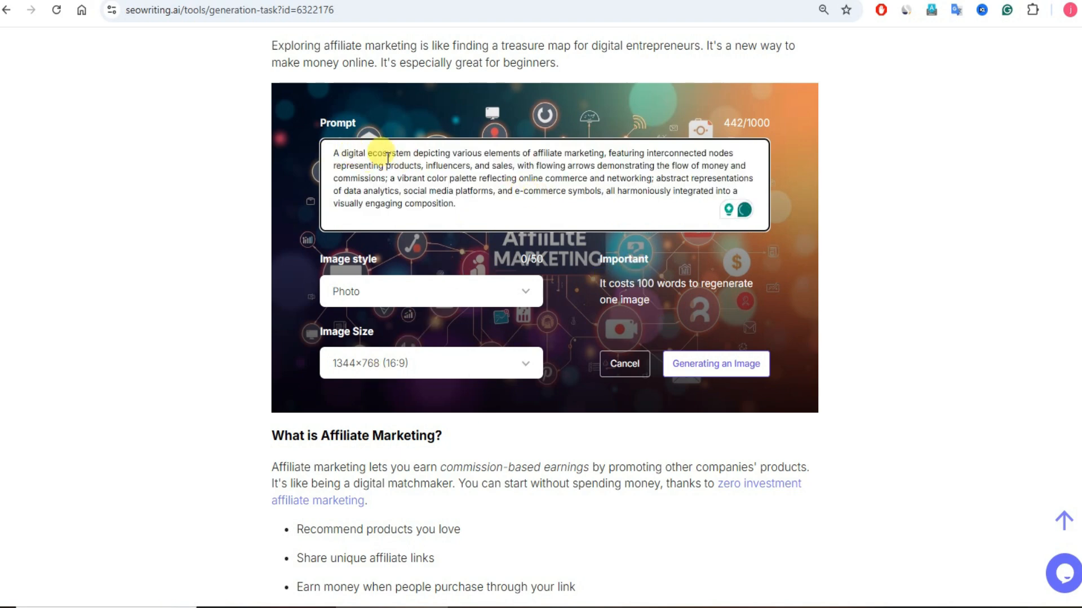
{"action": "key", "text": "ctrl+a"}
{"action": "type", "text": "a man sitting on a chair and holding a laptop, displayinga  laptop screen, affiliate earnings graphs, person has excited expressions."}
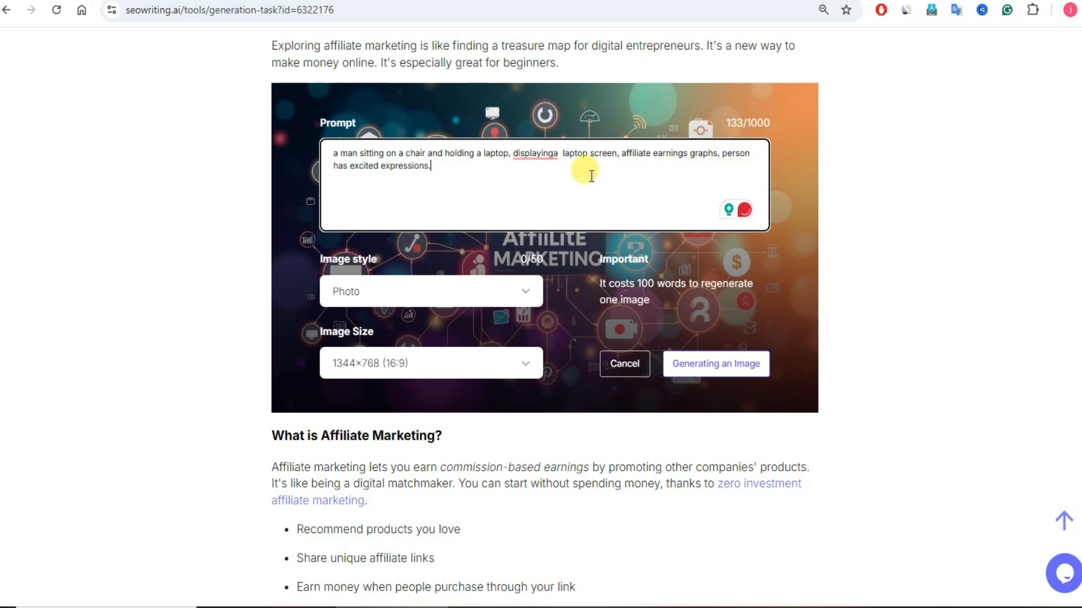
{"action": "mouse_move", "coordinate": [535, 154]}
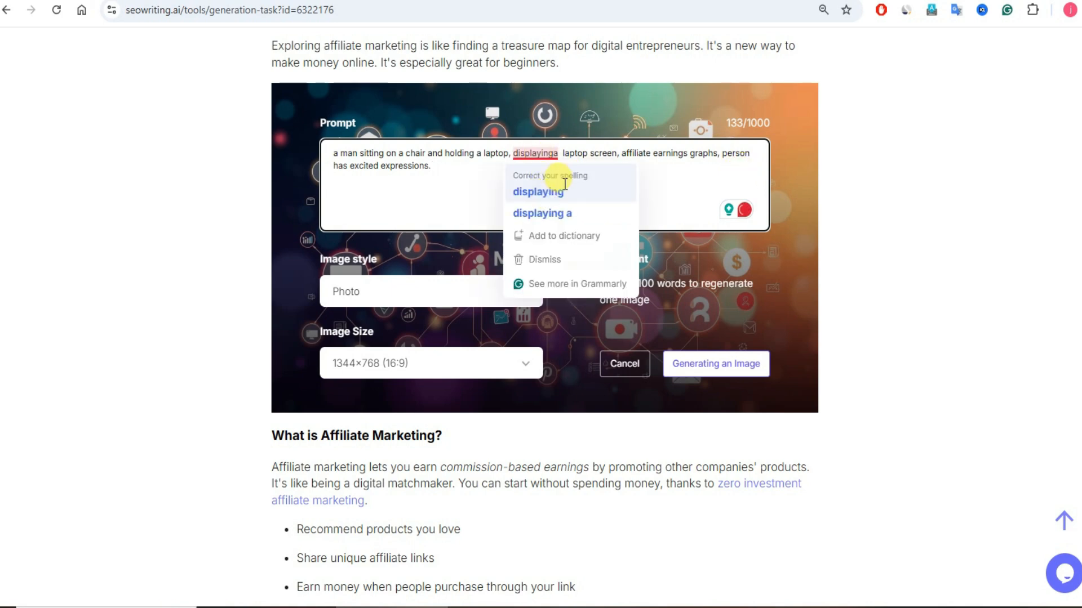
{"action": "left_click", "coordinate": [540, 191]}
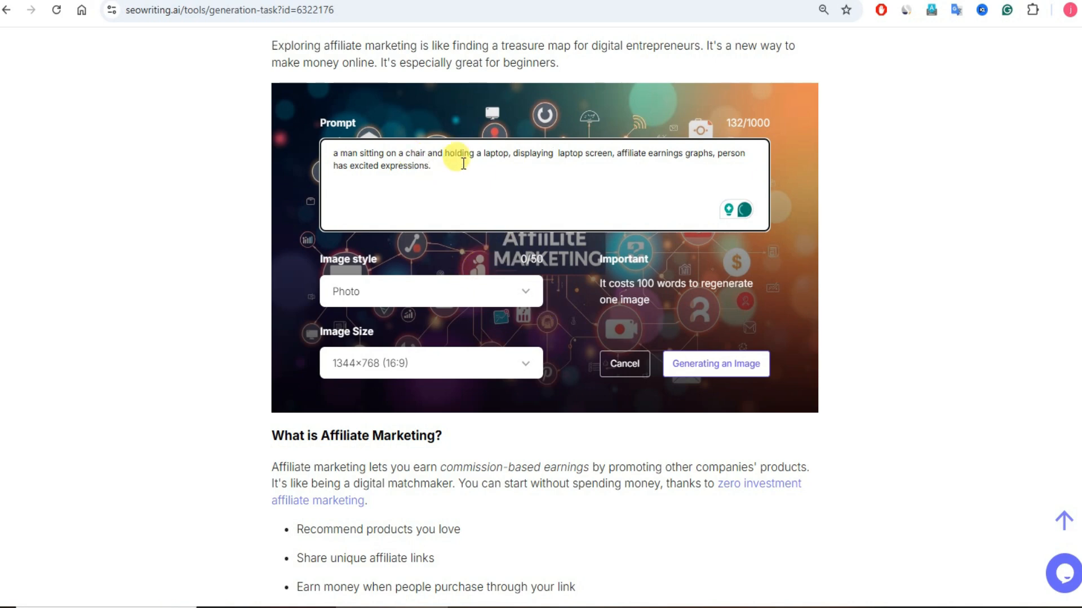
{"action": "left_click", "coordinate": [699, 366]}
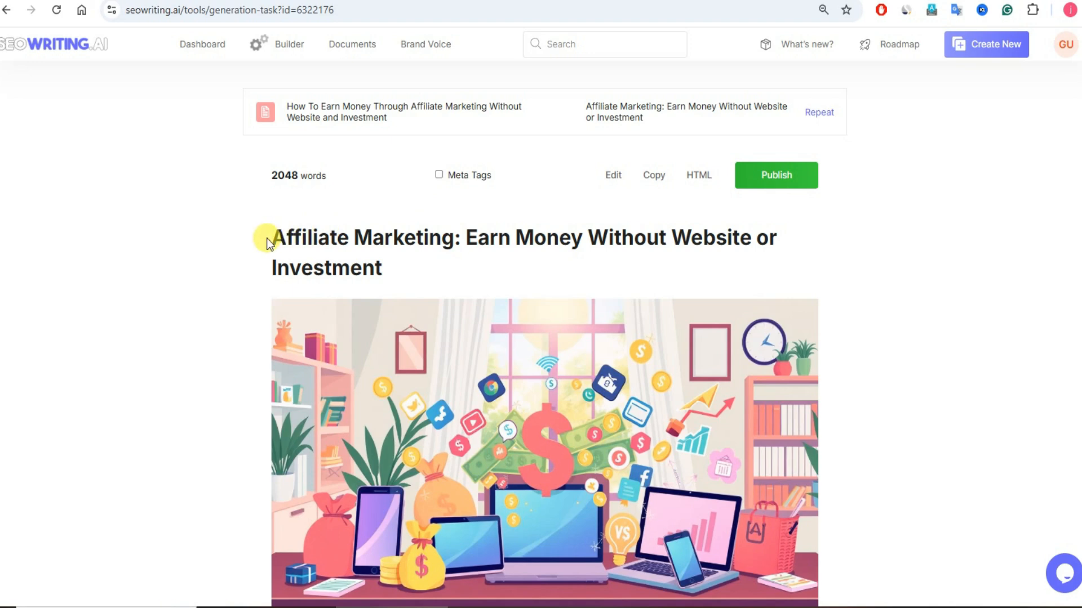
Step: Open the saved article "What Is His Secret Obsession? The 12-Word Text Revealed" and examine its title, images and text
{"action": "triple_click", "coordinate": [361, 249]}
{"action": "left_click", "coordinate": [244, 258]}
{"action": "left_click", "coordinate": [356, 48]}
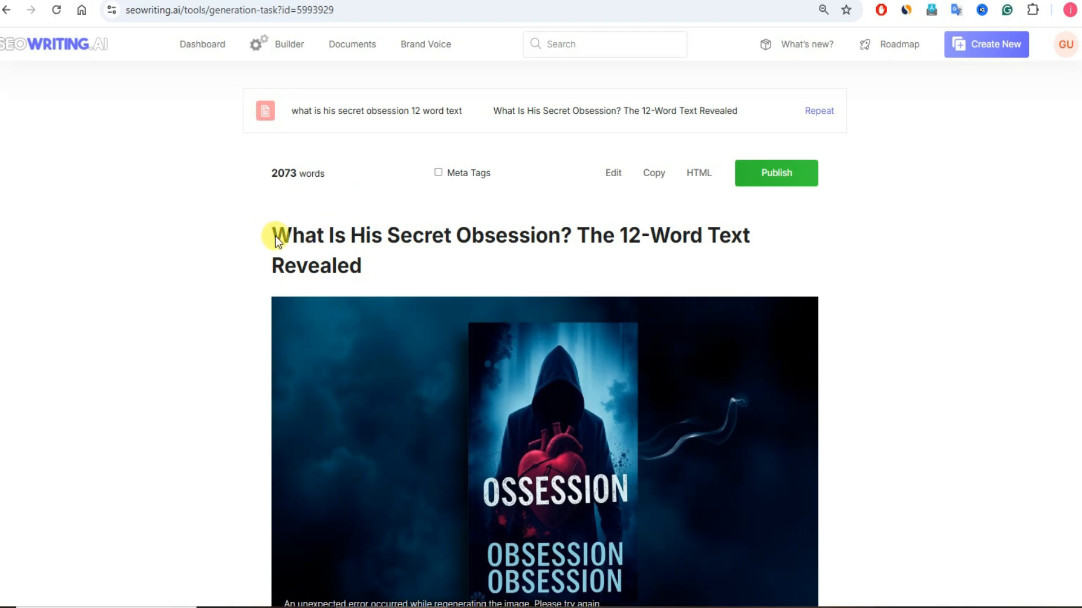
{"action": "left_click_drag", "start_coordinate": [275, 235], "coordinate": [545, 253]}
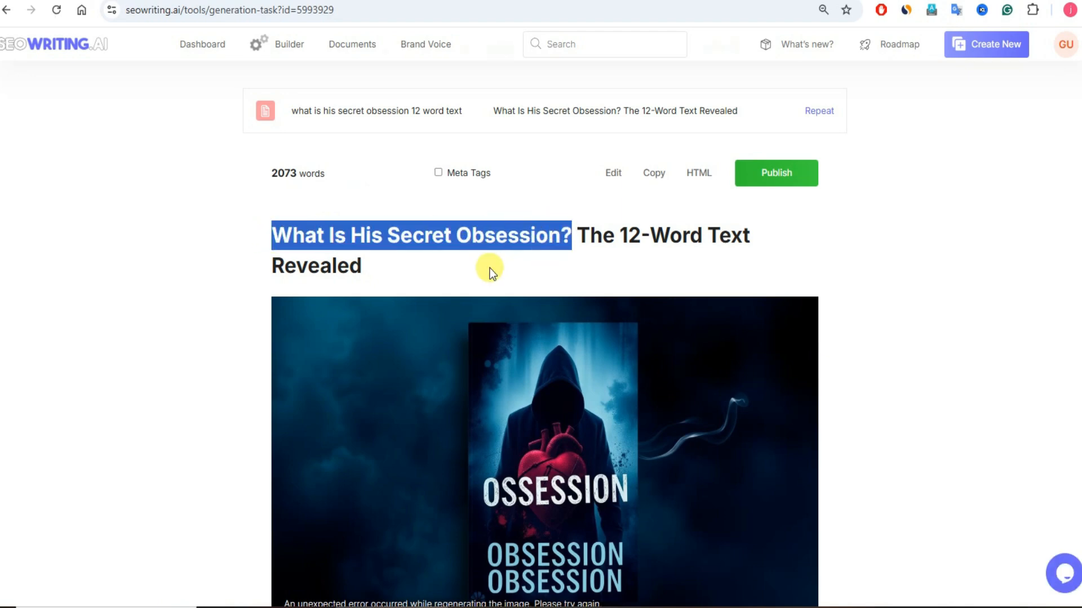
{"action": "scroll", "coordinate": [489, 268], "scroll_direction": "down", "scroll_amount": 4}
{"action": "scroll", "coordinate": [553, 272], "scroll_direction": "down", "scroll_amount": 10}
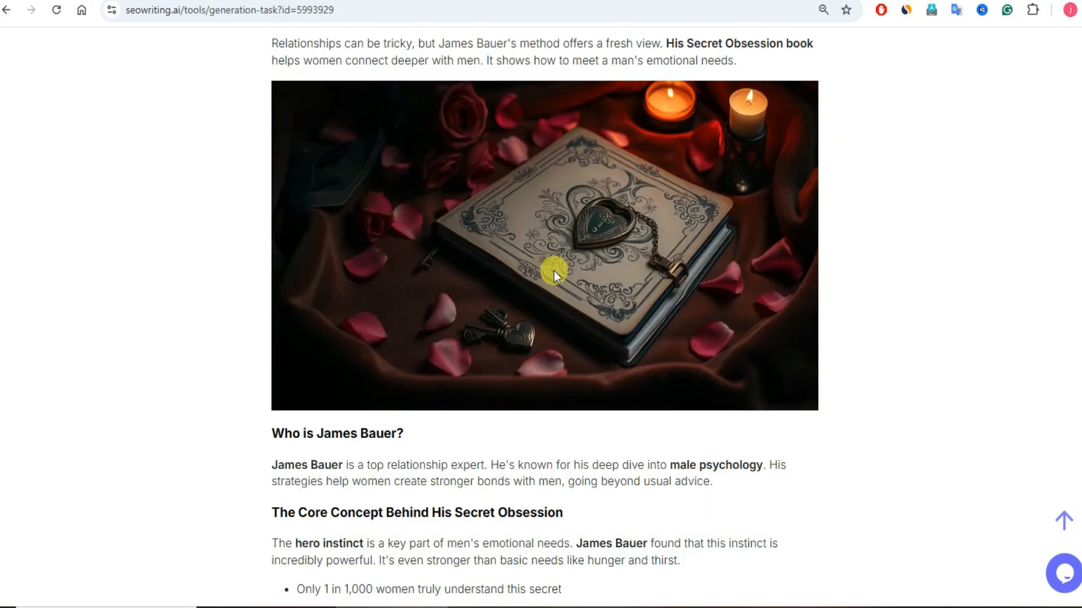
{"action": "mouse_move", "coordinate": [655, 198]}
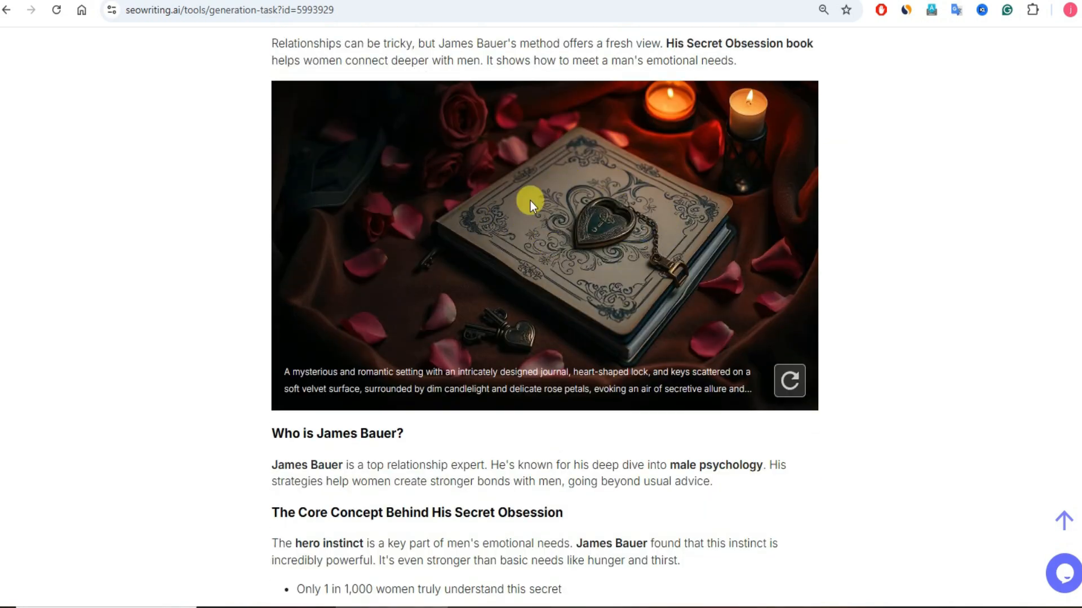
{"action": "scroll", "coordinate": [653, 208], "scroll_direction": "down", "scroll_amount": 15}
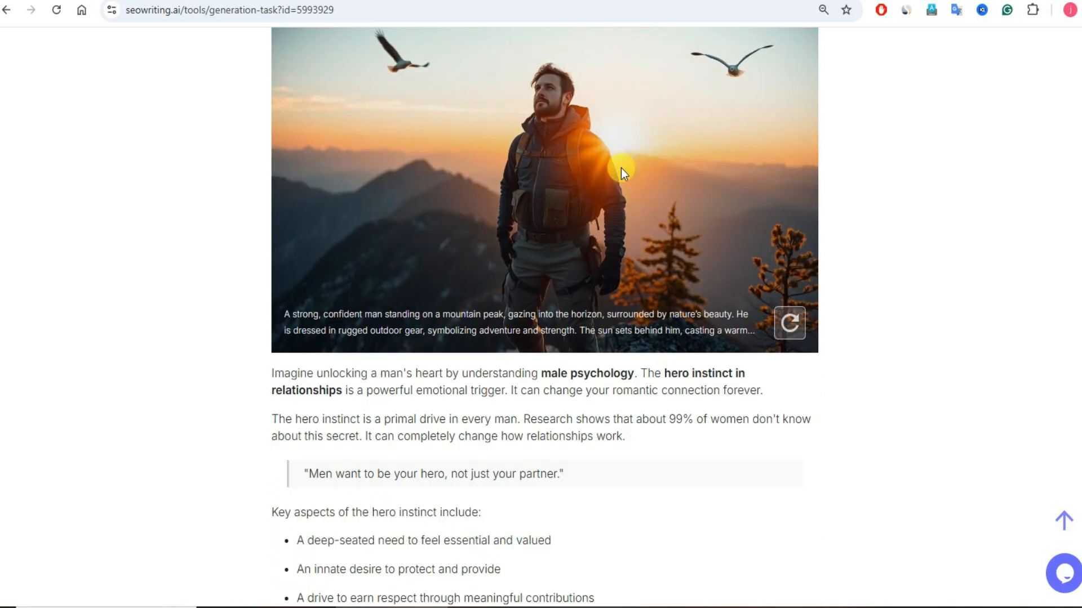
{"action": "scroll", "coordinate": [597, 227], "scroll_direction": "down", "scroll_amount": 12}
{"action": "scroll", "coordinate": [613, 227], "scroll_direction": "up", "scroll_amount": 20}
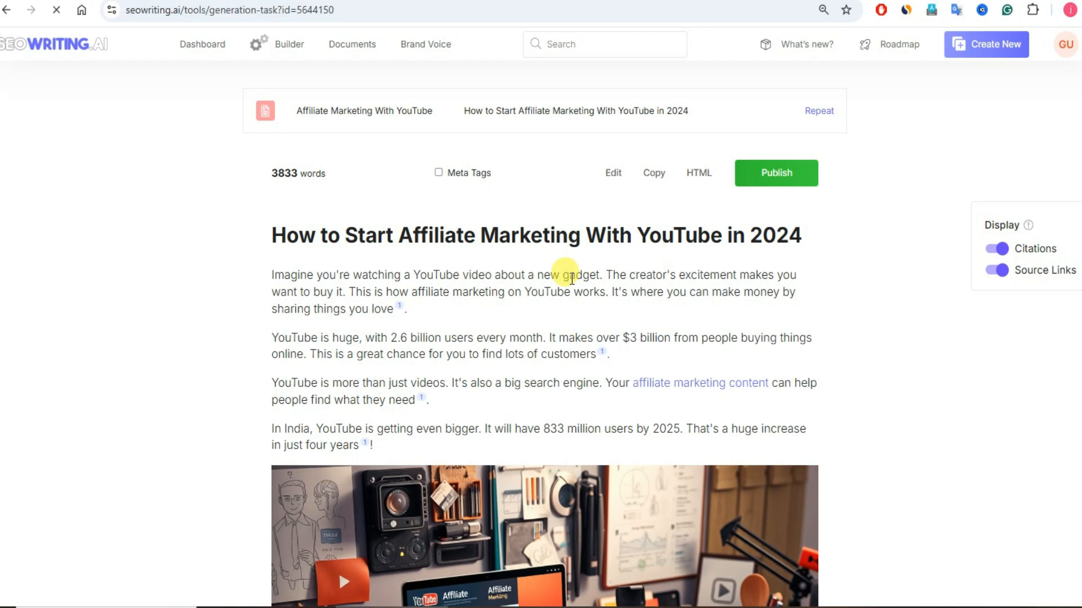
Step: Review the images, embedded video, tables and citations of "How to Start Affiliate Marketing With YouTube in 2024", and return to the dashboard
{"action": "scroll", "coordinate": [577, 263], "scroll_direction": "down", "scroll_amount": 4}
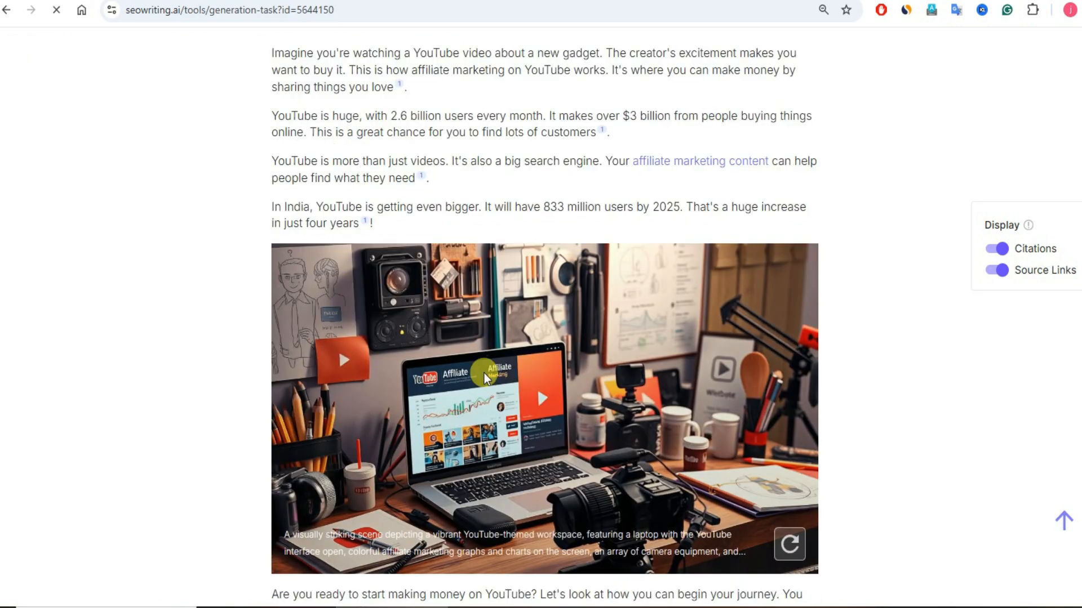
{"action": "scroll", "coordinate": [539, 357], "scroll_direction": "down", "scroll_amount": 20}
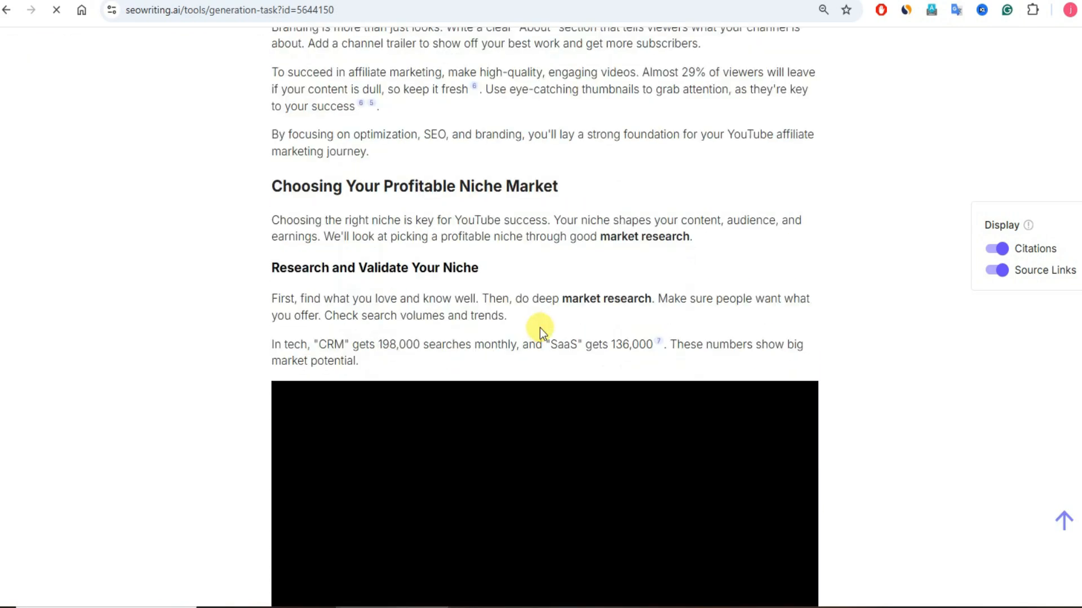
{"action": "scroll", "coordinate": [540, 327], "scroll_direction": "down", "scroll_amount": 8}
{"action": "scroll", "coordinate": [536, 310], "scroll_direction": "up", "scroll_amount": 4}
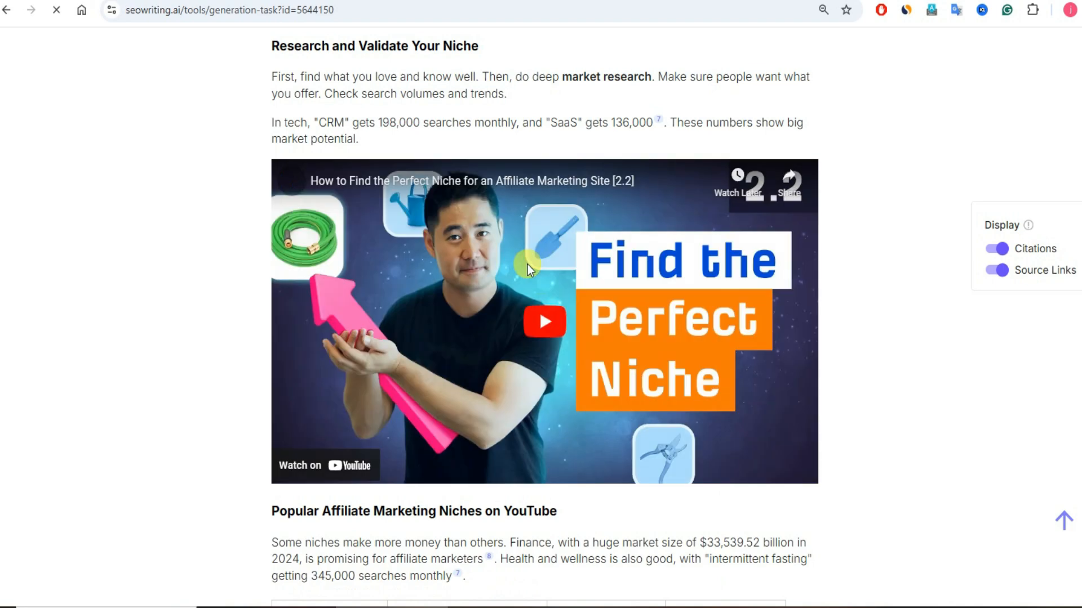
{"action": "scroll", "coordinate": [629, 246], "scroll_direction": "down", "scroll_amount": 5}
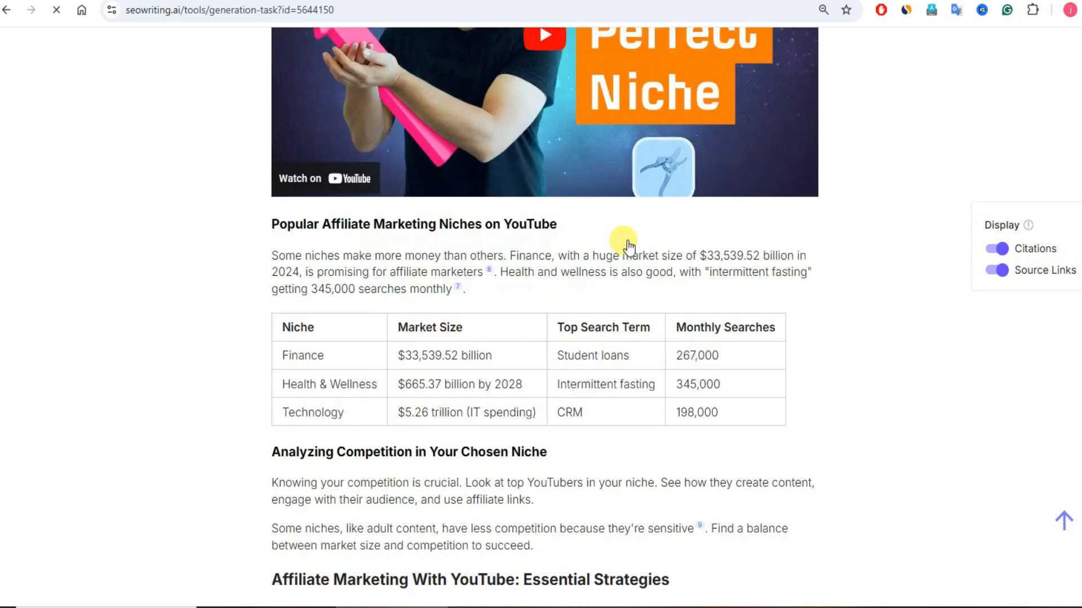
{"action": "scroll", "coordinate": [628, 246], "scroll_direction": "down", "scroll_amount": 20}
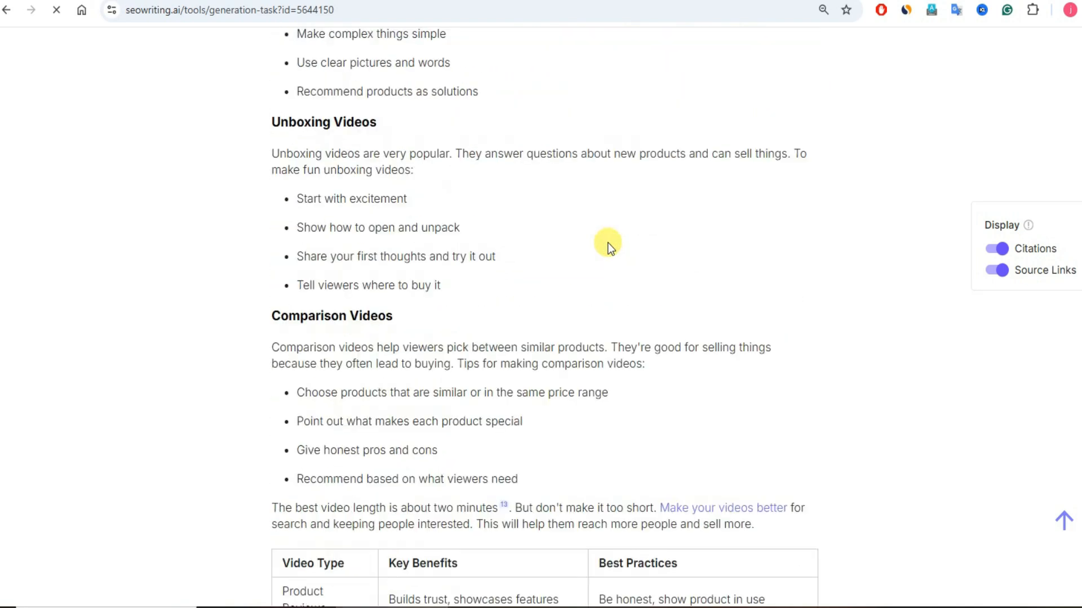
{"action": "scroll", "coordinate": [607, 243], "scroll_direction": "down", "scroll_amount": 15}
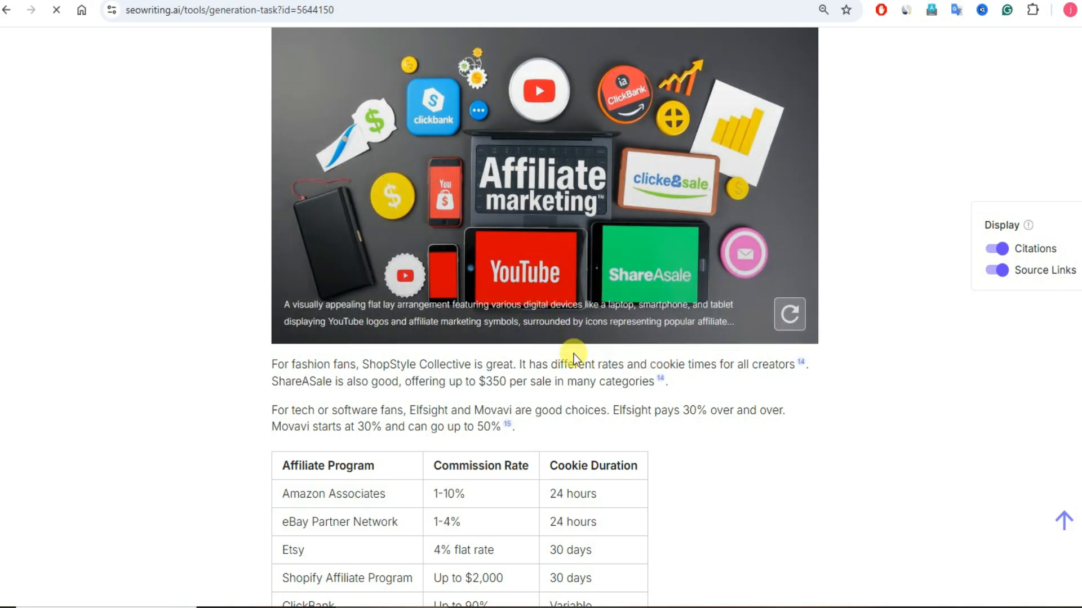
{"action": "scroll", "coordinate": [617, 391], "scroll_direction": "down", "scroll_amount": 7}
{"action": "scroll", "coordinate": [618, 391], "scroll_direction": "down", "scroll_amount": 20}
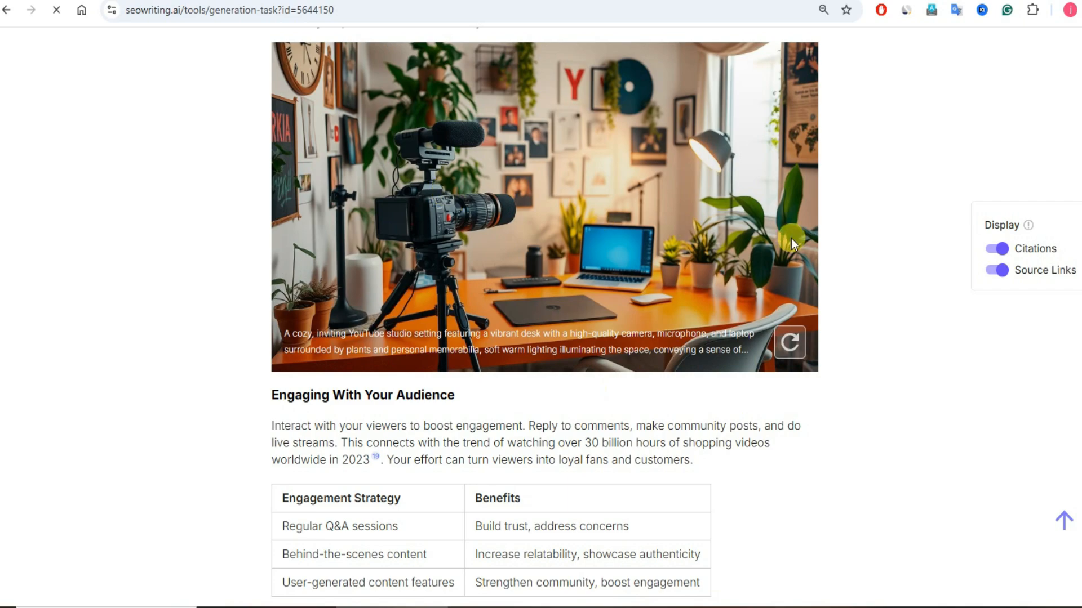
{"action": "scroll", "coordinate": [841, 239], "scroll_direction": "up", "scroll_amount": 20}
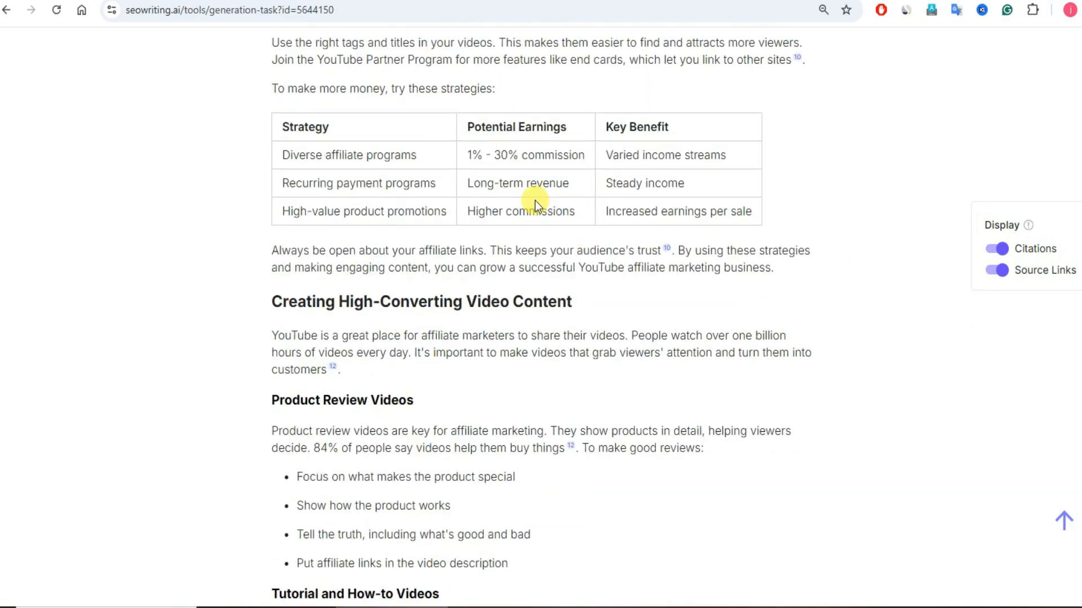
{"action": "scroll", "coordinate": [535, 200], "scroll_direction": "up", "scroll_amount": 20}
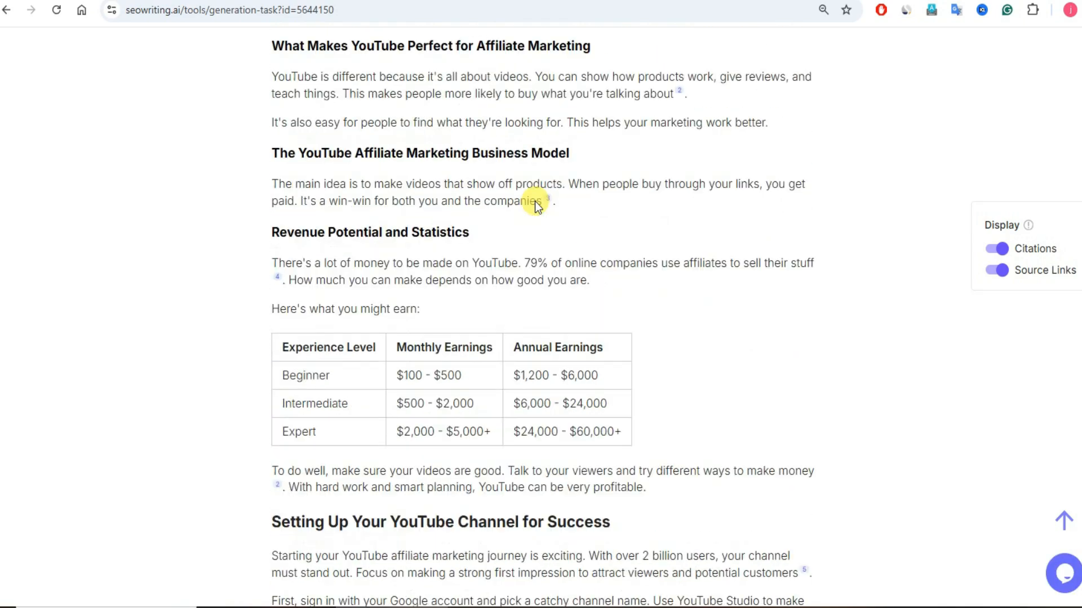
{"action": "scroll", "coordinate": [535, 201], "scroll_direction": "up", "scroll_amount": 20}
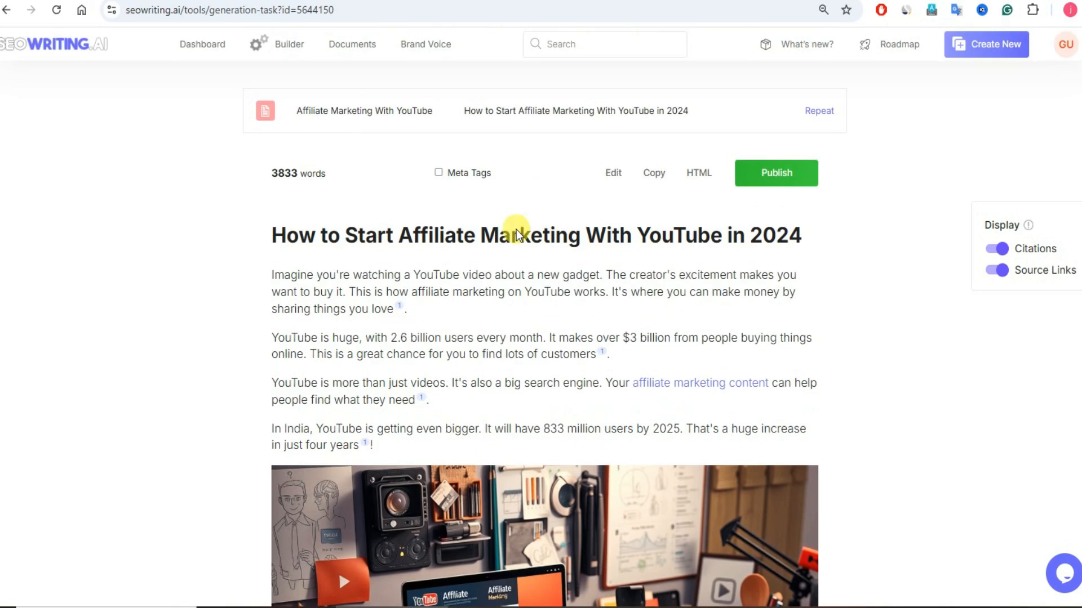
{"action": "left_click", "coordinate": [200, 45]}
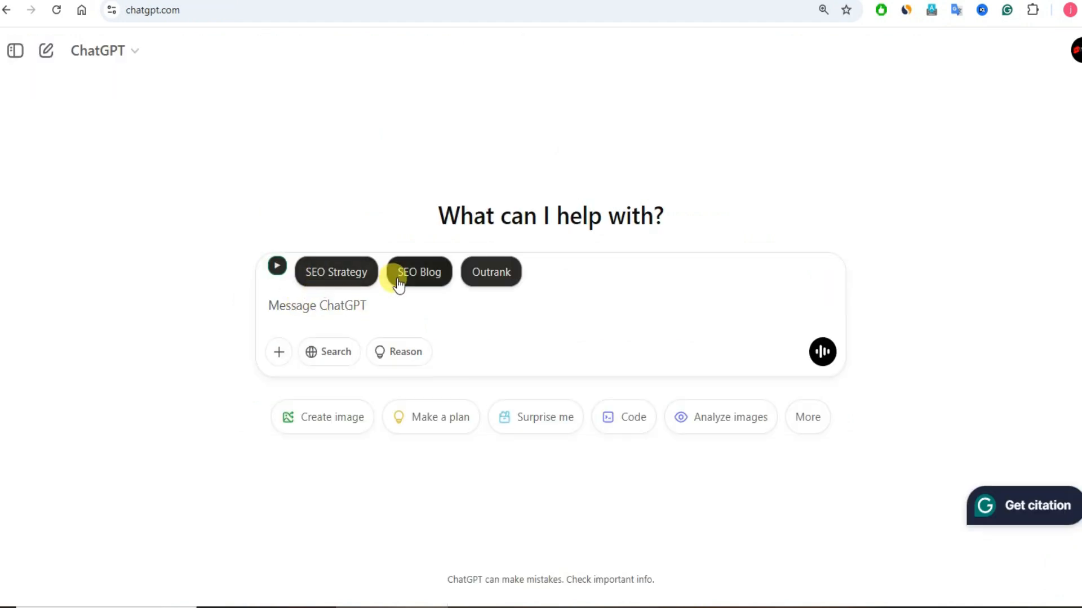
Step: In ChatGPT, generate an SEO Blog titled "How To Earn Money Through Affiliate Marketing Without Website and Investment" with Business tone in English
{"action": "left_click", "coordinate": [417, 280]}
{"action": "left_click", "coordinate": [487, 261]}
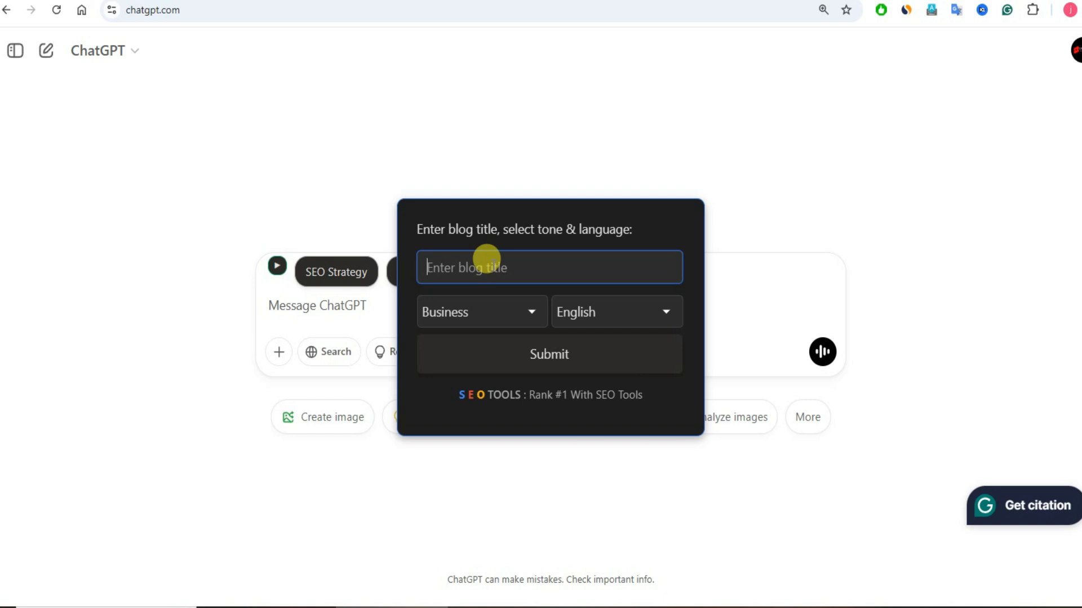
{"action": "key", "text": "ctrl+v"}
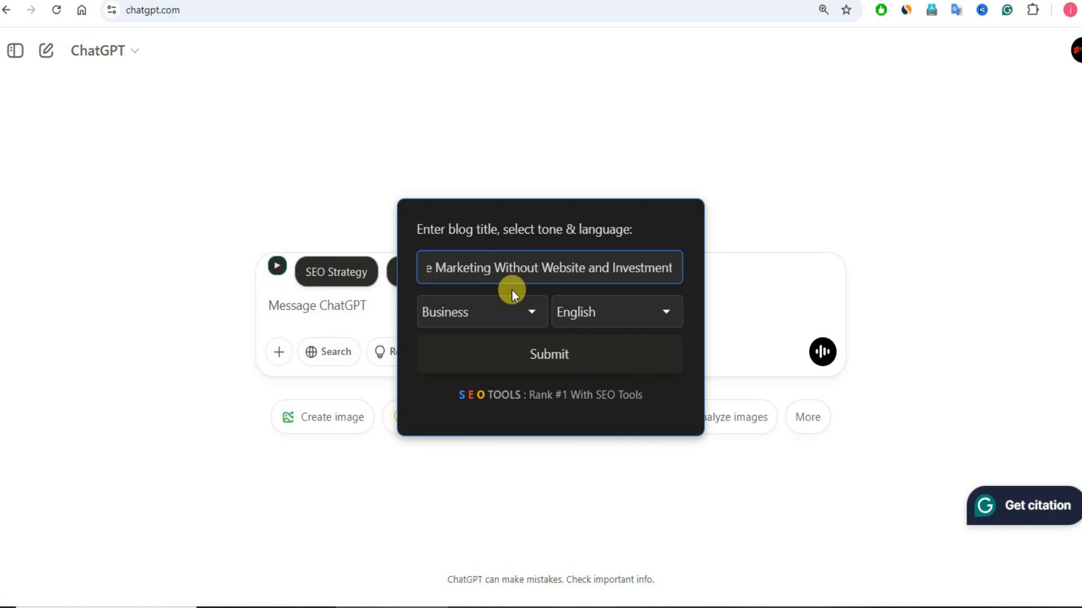
{"action": "left_click", "coordinate": [549, 354]}
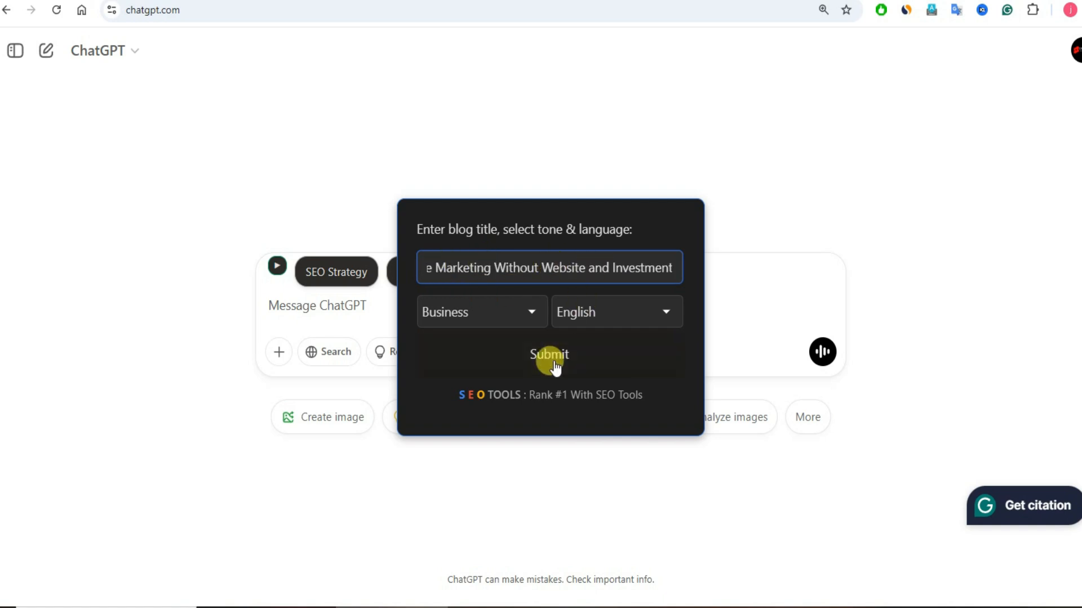
{"action": "left_click", "coordinate": [822, 391]}
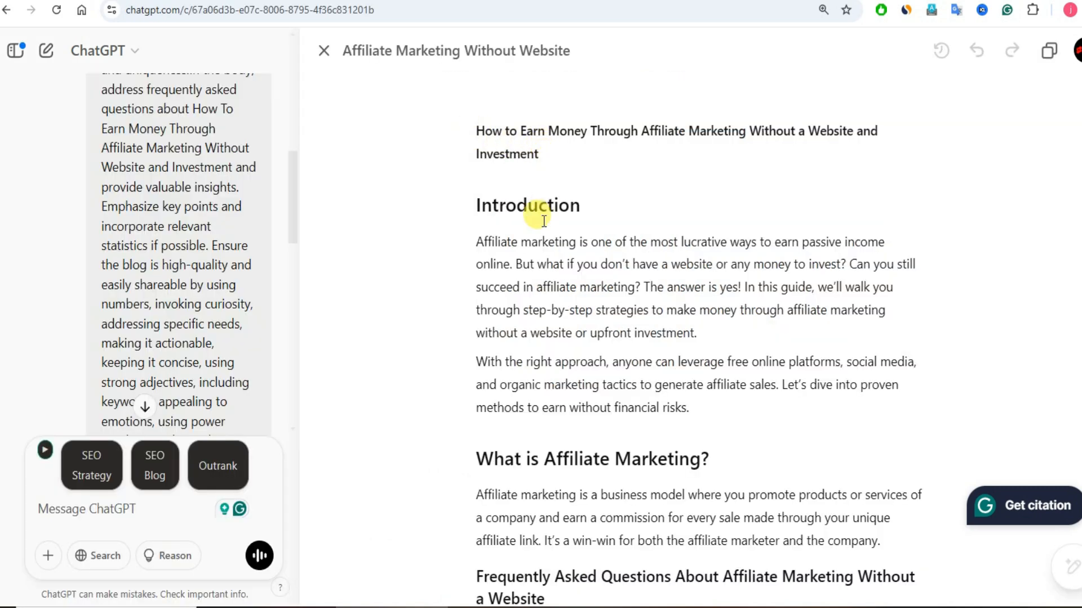
Step: Copy the ChatGPT article's text from the first introduction paragraph through the FAQ section and paste it into Originality.ai's Content Scanner
{"action": "scroll", "coordinate": [554, 225], "scroll_direction": "down", "scroll_amount": 8}
{"action": "scroll", "coordinate": [558, 228], "scroll_direction": "up", "scroll_amount": 4}
{"action": "scroll", "coordinate": [557, 228], "scroll_direction": "up", "scroll_amount": 4}
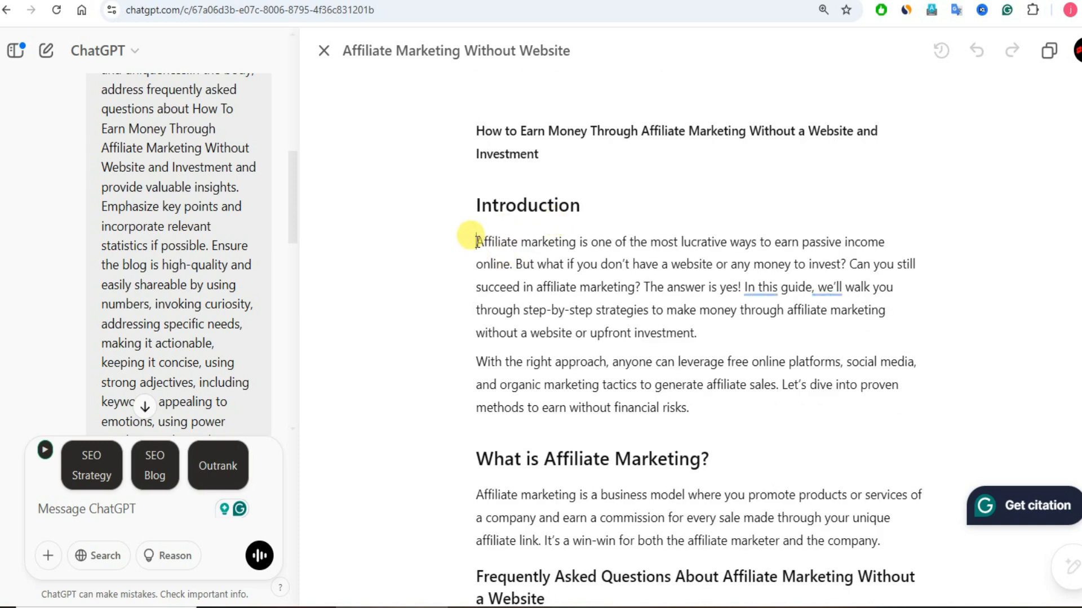
{"action": "left_click_drag", "start_coordinate": [476, 241], "coordinate": [564, 264]}
{"action": "key", "text": "ctrl+a"}
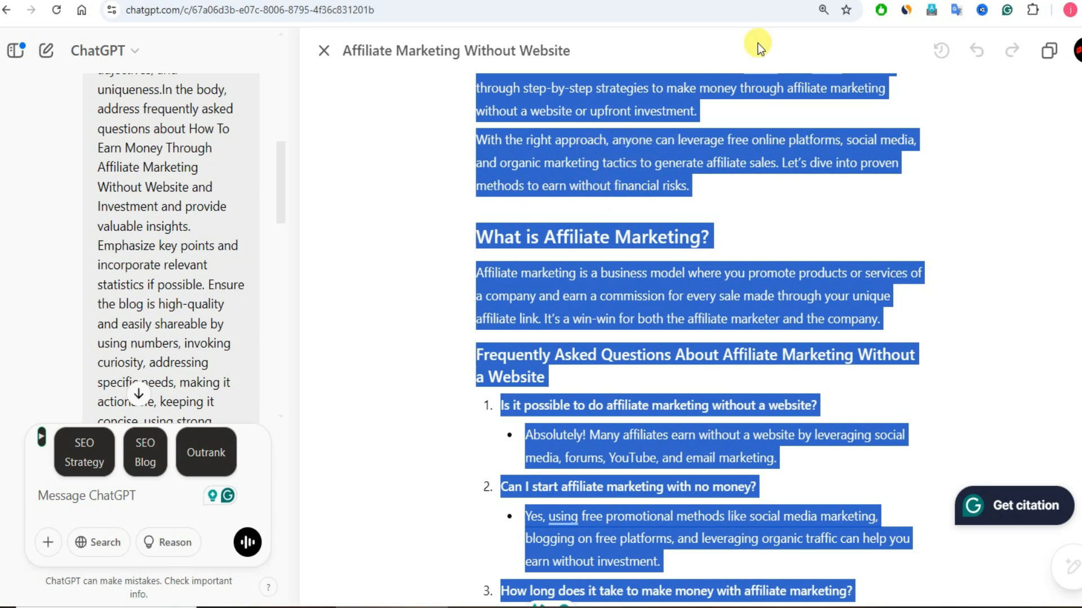
{"action": "left_click", "coordinate": [811, 1]}
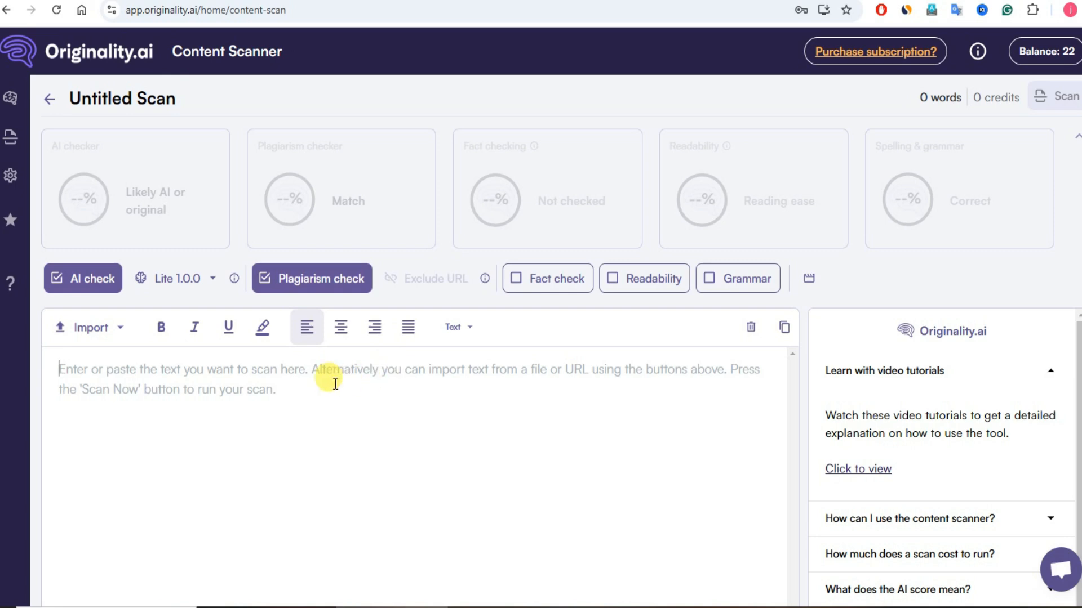
{"action": "key", "text": "ctrl+v"}
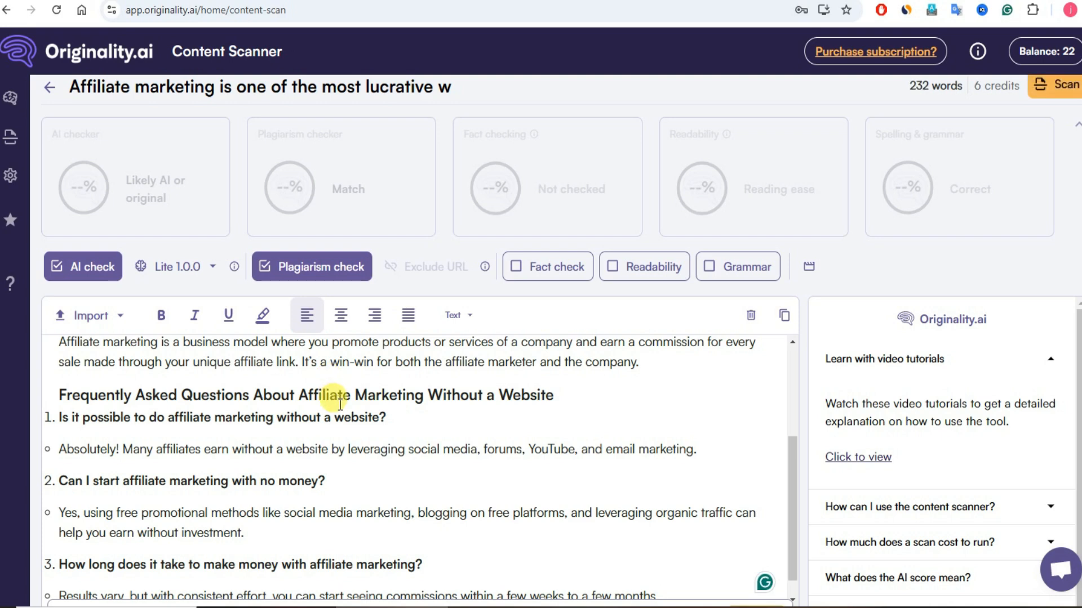
Step: Turn off the AI and plagiarism checks, enable only the Readability check, and run the scan on the pasted ChatGPT text
{"action": "left_click", "coordinate": [265, 268]}
{"action": "left_click", "coordinate": [89, 268]}
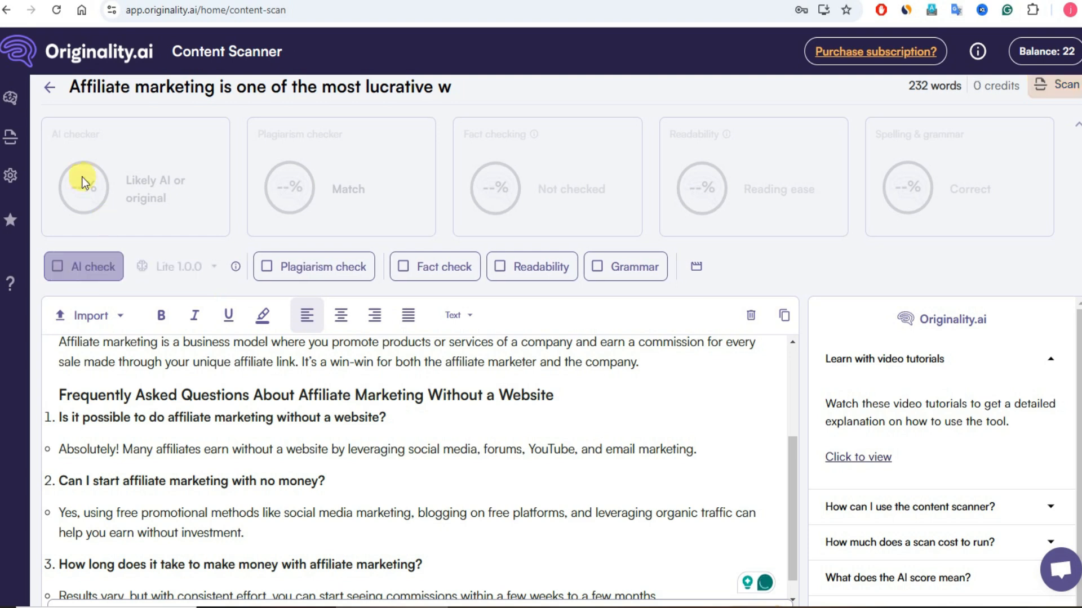
{"action": "left_click", "coordinate": [501, 270]}
{"action": "triple_click", "coordinate": [517, 336]}
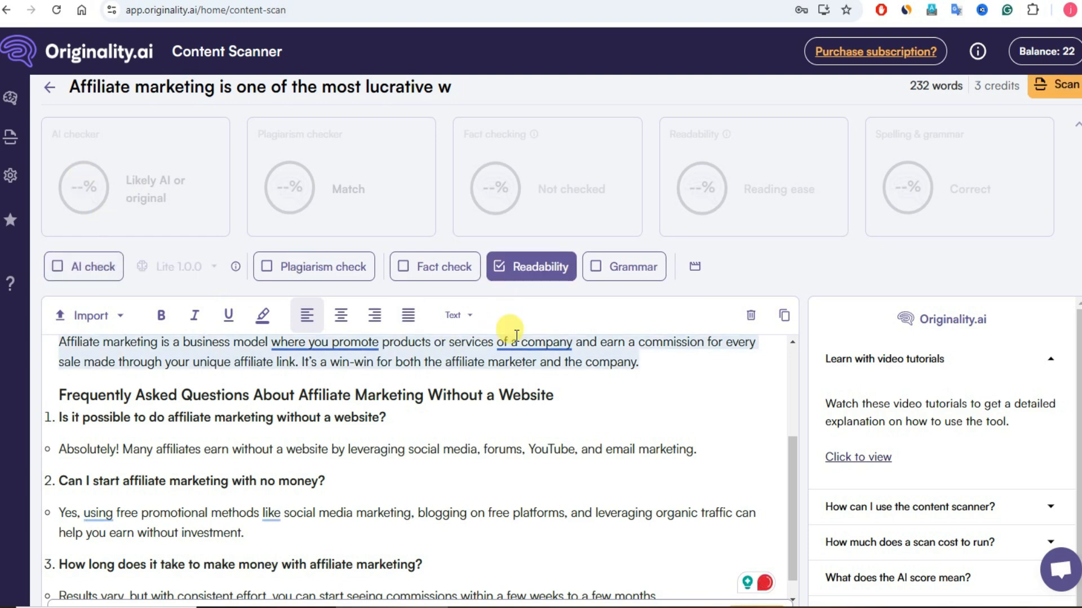
{"action": "left_click", "coordinate": [400, 415]}
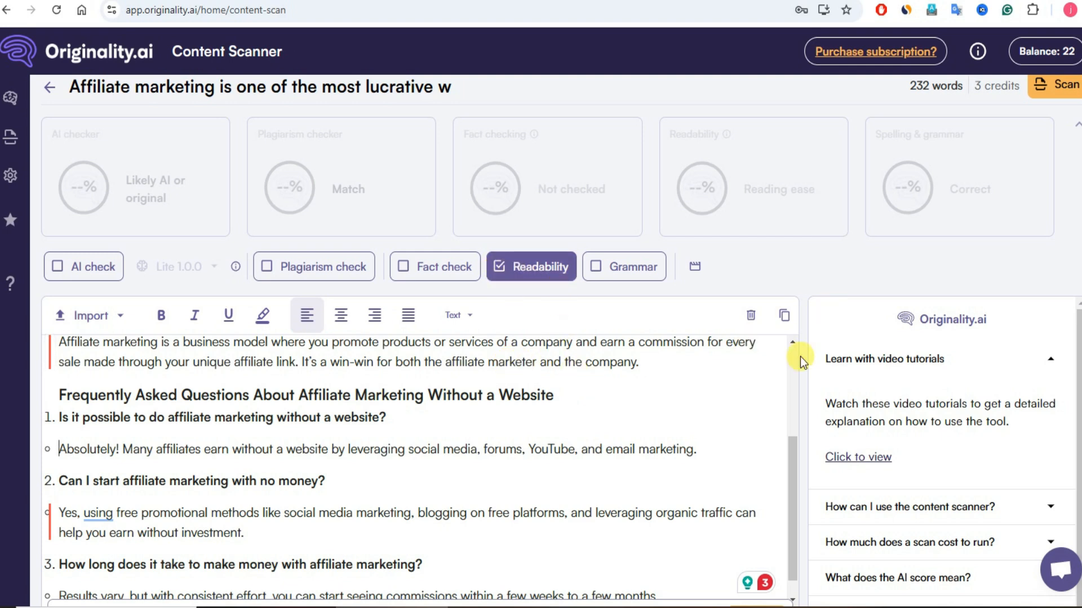
{"action": "scroll", "coordinate": [794, 383], "scroll_direction": "down", "scroll_amount": 1}
{"action": "scroll", "coordinate": [816, 397], "scroll_direction": "down", "scroll_amount": 1}
{"action": "scroll", "coordinate": [735, 455], "scroll_direction": "down", "scroll_amount": 1}
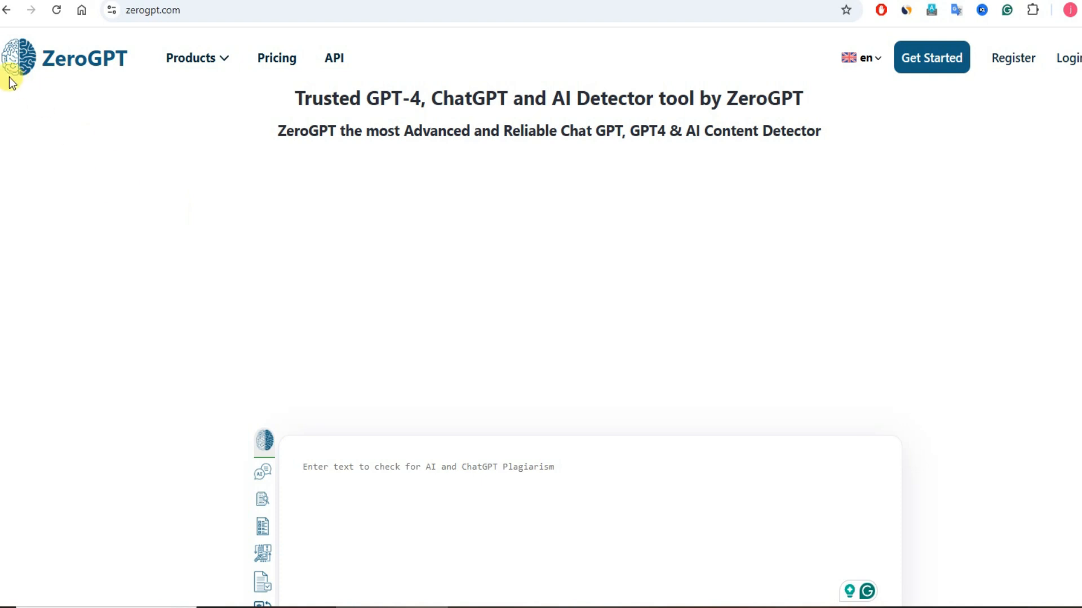
Step: Switch to ZeroGPT, paste the ChatGPT article text into the detector, and run the AI detection
{"action": "scroll", "coordinate": [314, 242], "scroll_direction": "down", "scroll_amount": 1}
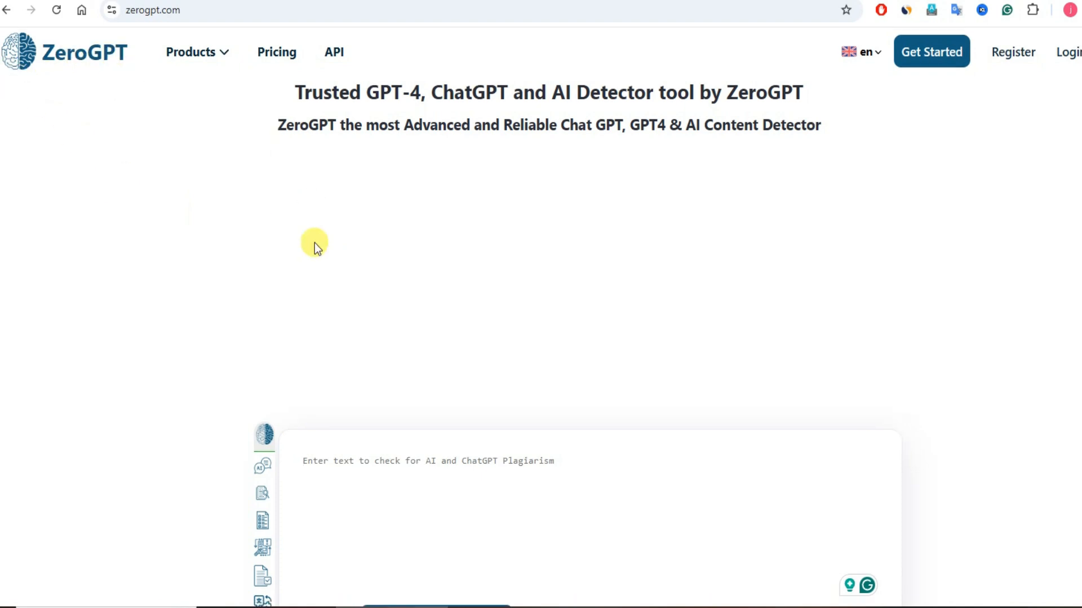
{"action": "scroll", "coordinate": [315, 243], "scroll_direction": "down", "scroll_amount": 4}
{"action": "left_click", "coordinate": [382, 244]}
{"action": "key", "text": "ctrl+v"}
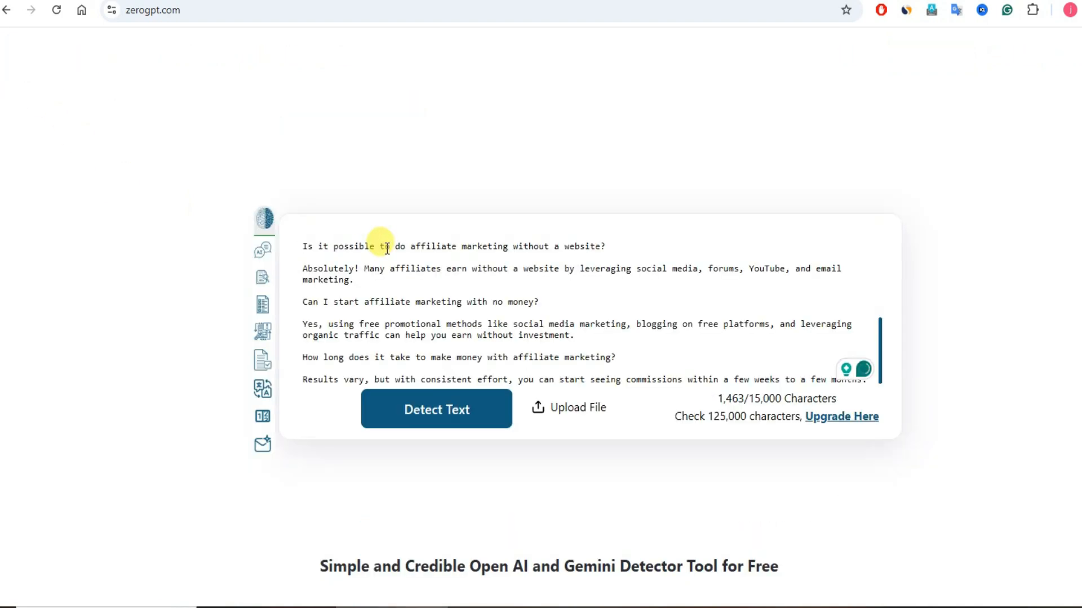
{"action": "left_click", "coordinate": [446, 412]}
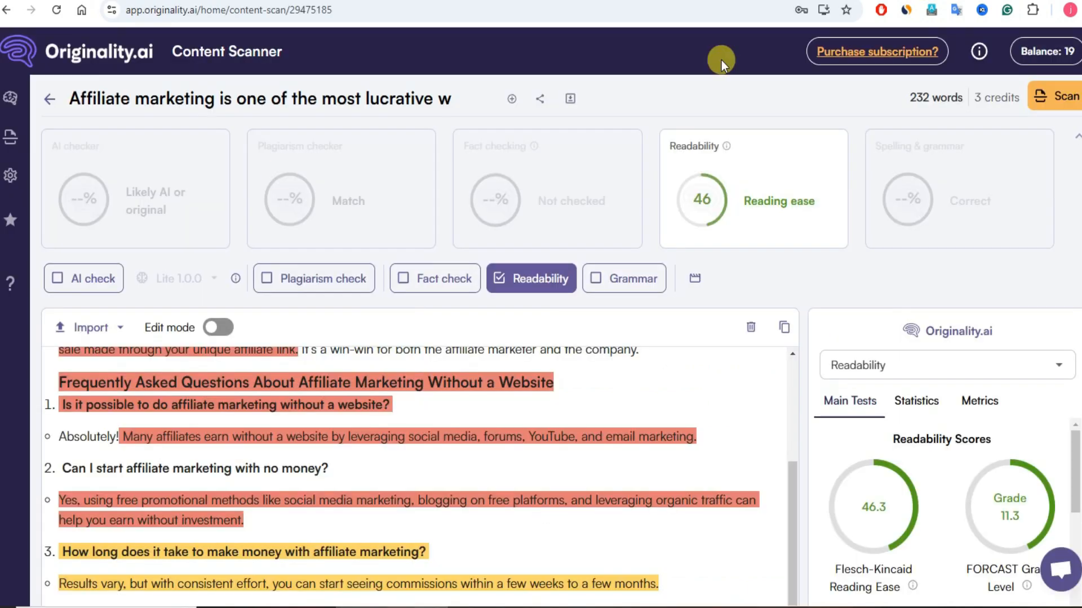
Step: Examine the readability result in Originality.ai and the AI detection verdict with highlighted sentences in ZeroGPT
{"action": "scroll", "coordinate": [535, 339], "scroll_direction": "up", "scroll_amount": 5}
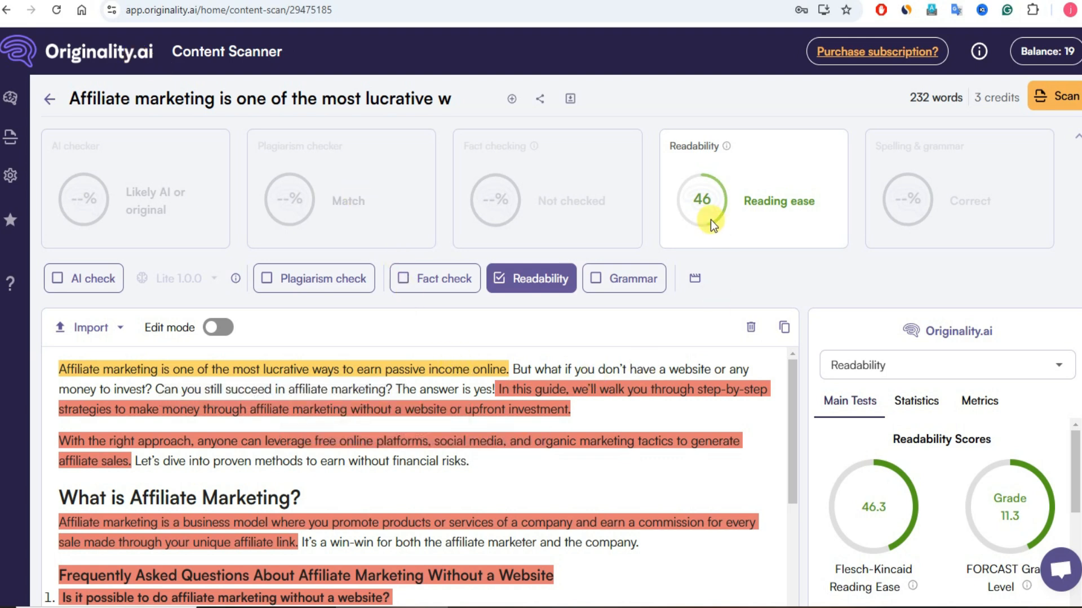
{"action": "scroll", "coordinate": [546, 414], "scroll_direction": "down", "scroll_amount": 3}
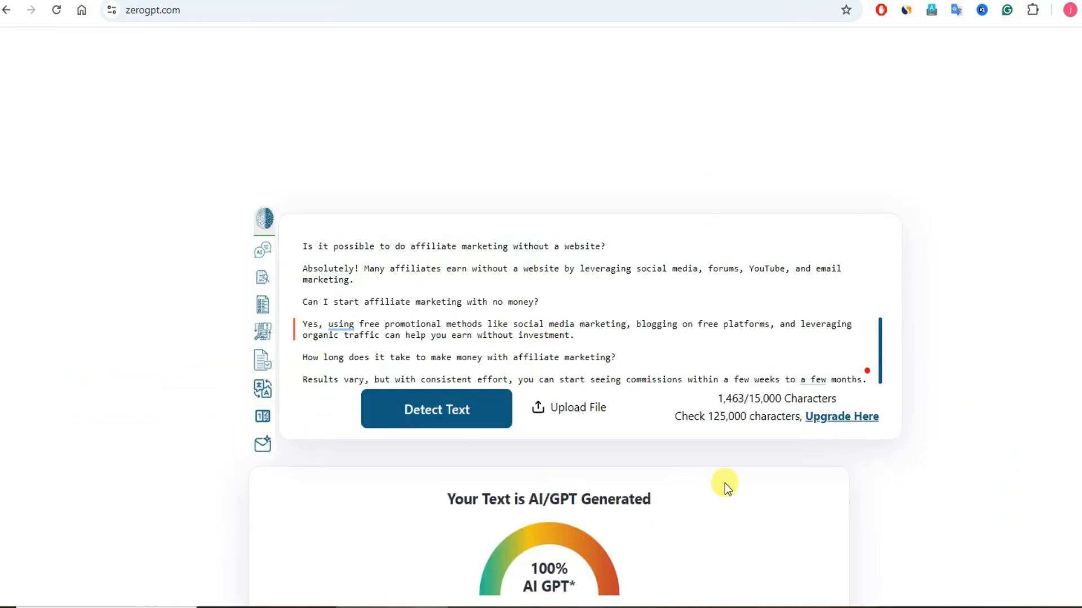
{"action": "scroll", "coordinate": [724, 483], "scroll_direction": "down", "scroll_amount": 4}
{"action": "scroll", "coordinate": [488, 308], "scroll_direction": "down", "scroll_amount": 8}
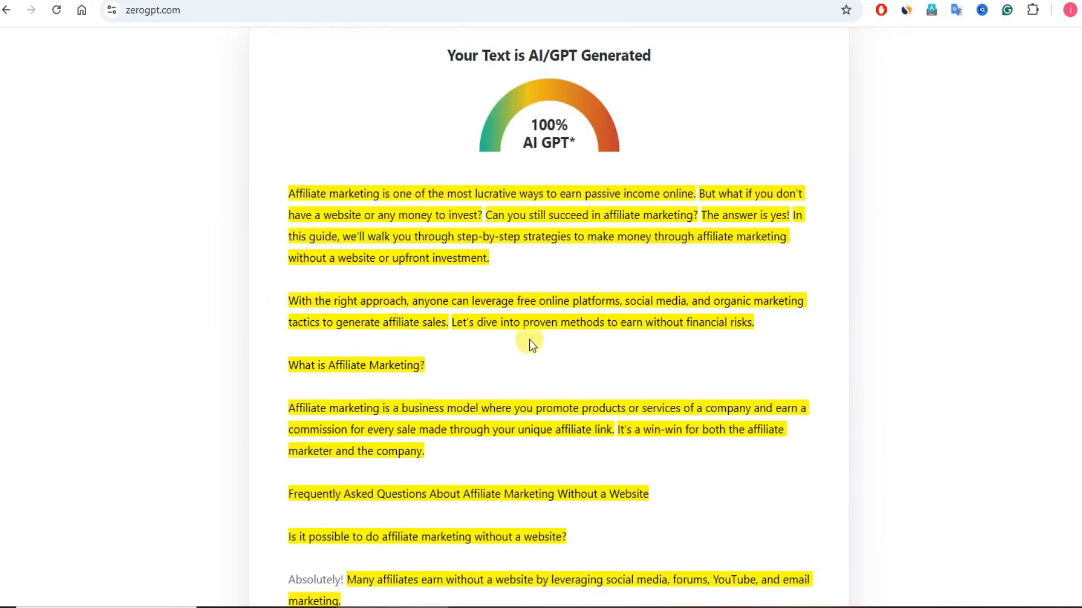
{"action": "scroll", "coordinate": [539, 315], "scroll_direction": "down", "scroll_amount": 4}
{"action": "scroll", "coordinate": [539, 315], "scroll_direction": "up", "scroll_amount": 12}
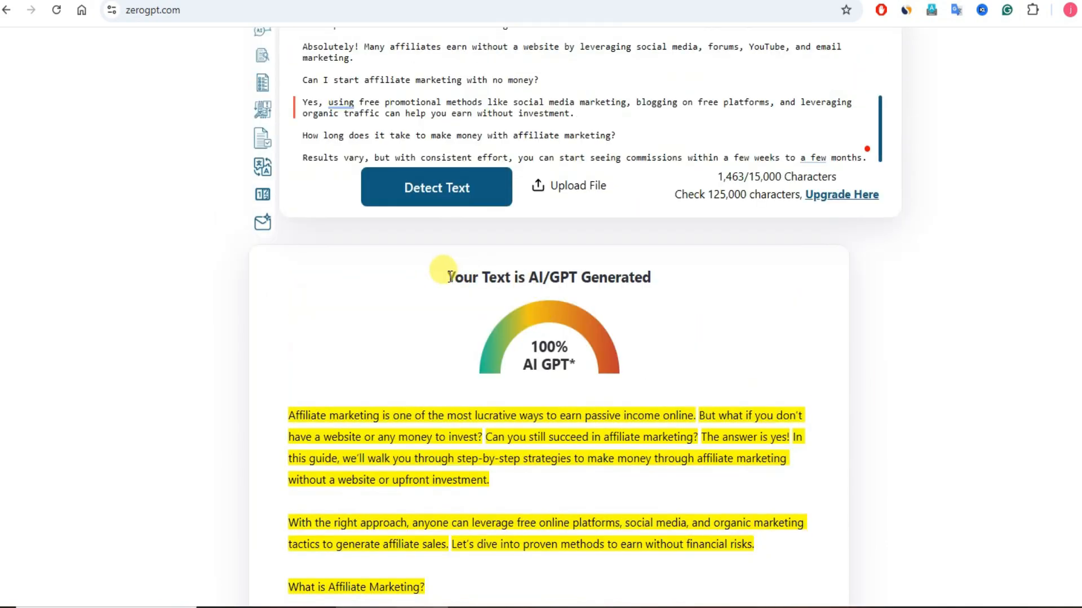
{"action": "left_click_drag", "start_coordinate": [448, 274], "coordinate": [667, 276]}
{"action": "left_click", "coordinate": [685, 295]}
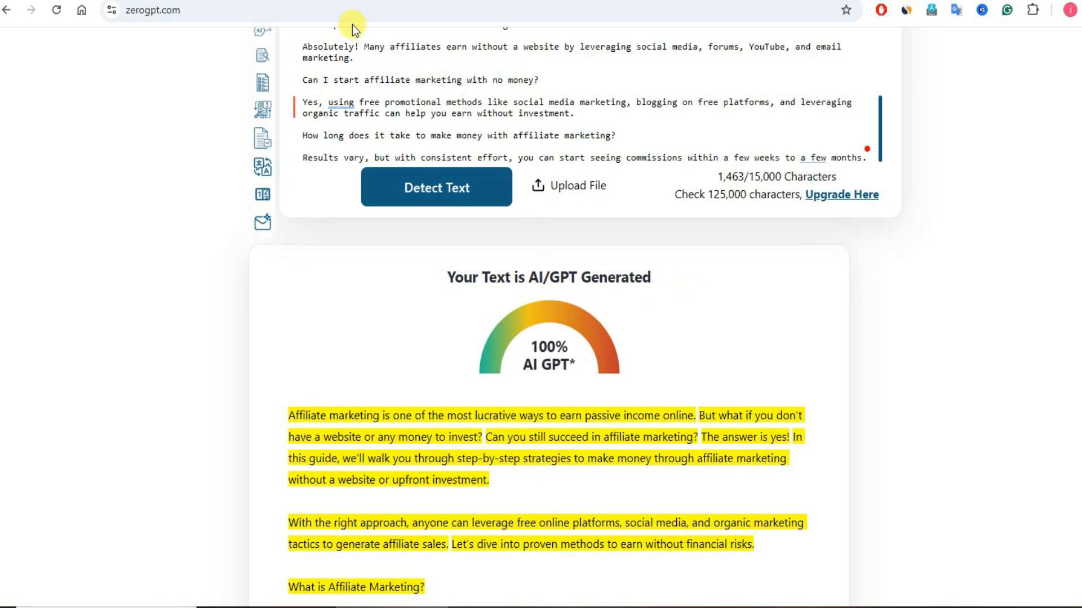
Step: Switch to SEOWriting.AI, open the Humanizer Tool, and paste the ChatGPT article text as the input
{"action": "left_click", "coordinate": [270, 1]}
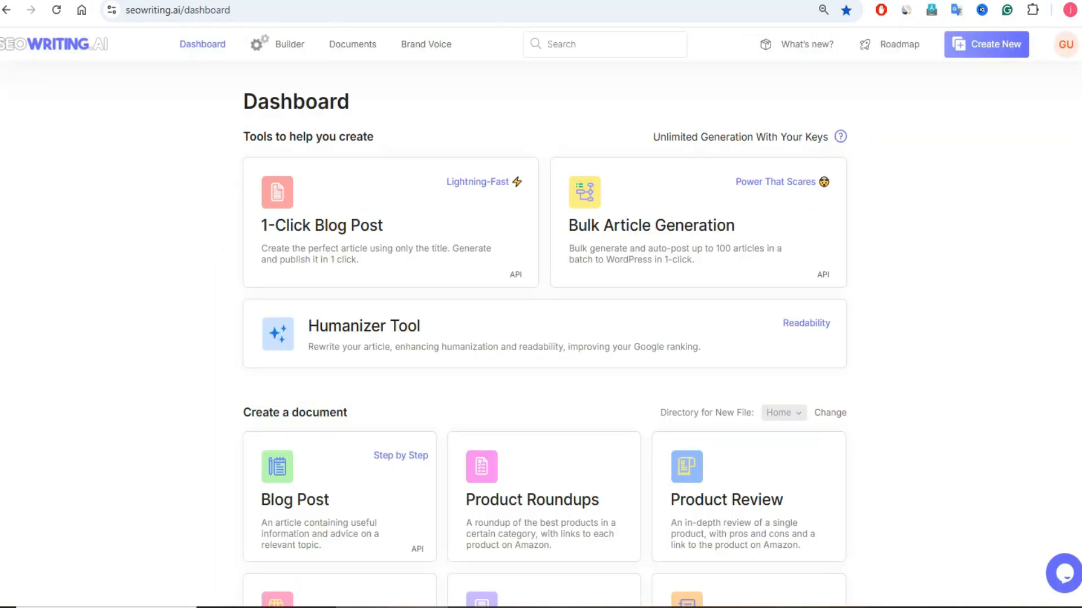
{"action": "left_click", "coordinate": [344, 329]}
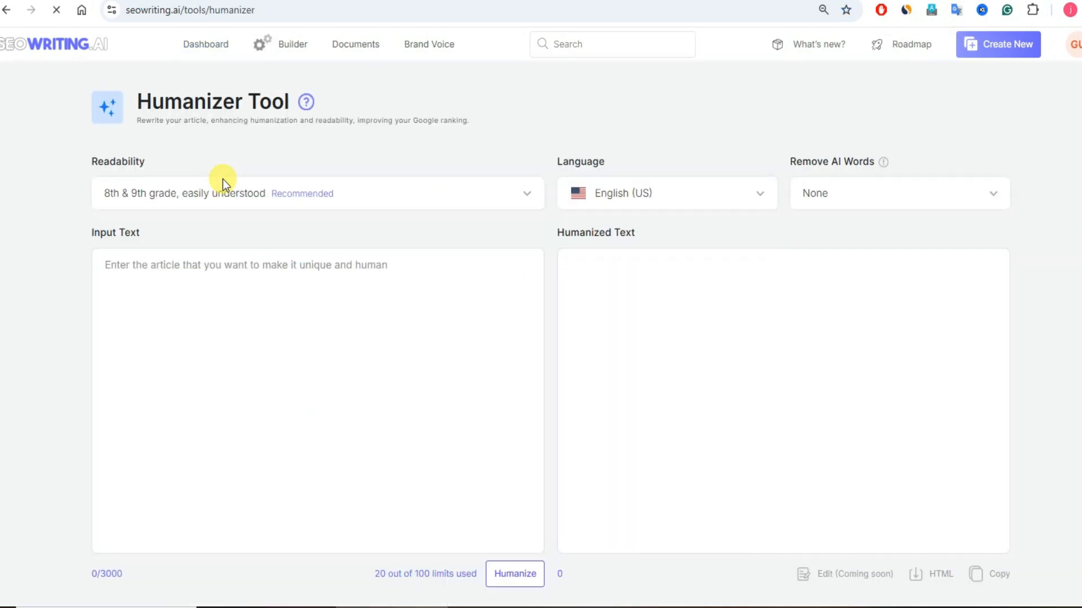
{"action": "left_click", "coordinate": [200, 277]}
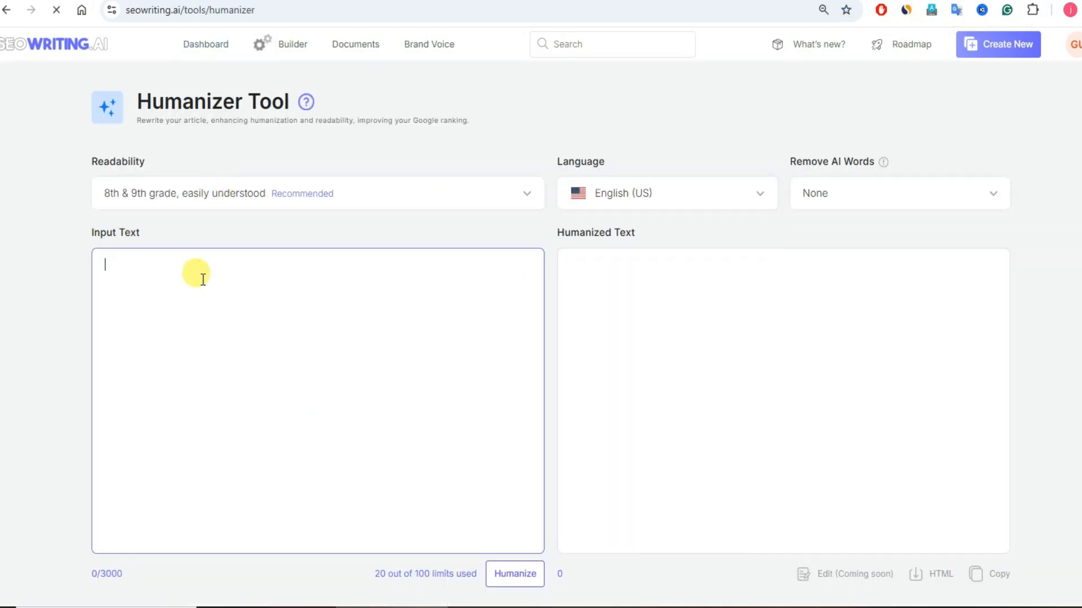
{"action": "key", "text": "ctrl+v"}
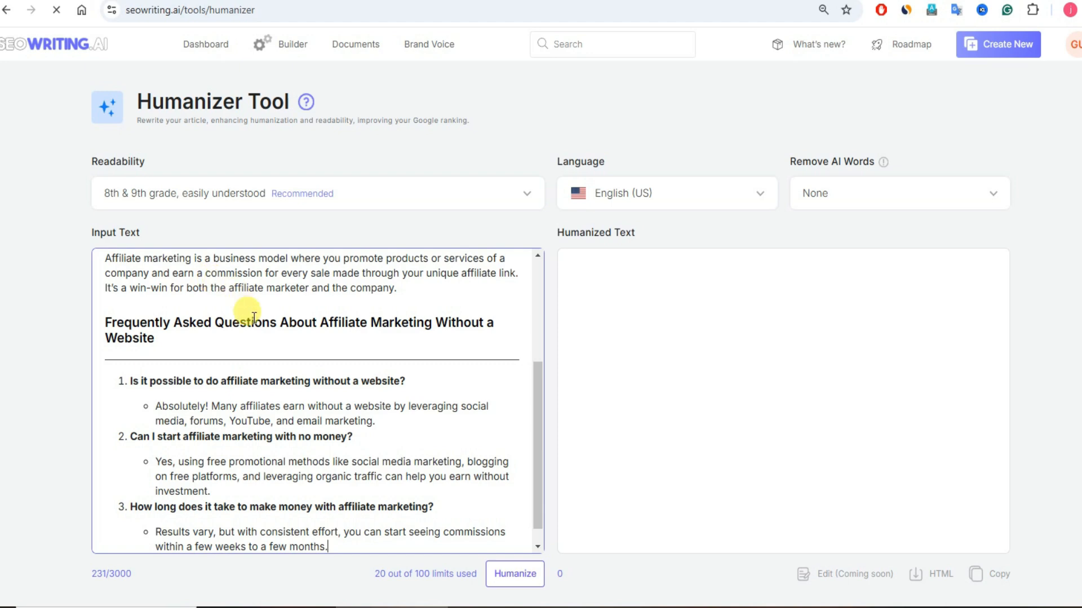
{"action": "scroll", "coordinate": [248, 321], "scroll_direction": "down", "scroll_amount": 1}
{"action": "scroll", "coordinate": [257, 321], "scroll_direction": "up", "scroll_amount": 5}
{"action": "scroll", "coordinate": [248, 309], "scroll_direction": "down", "scroll_amount": 3}
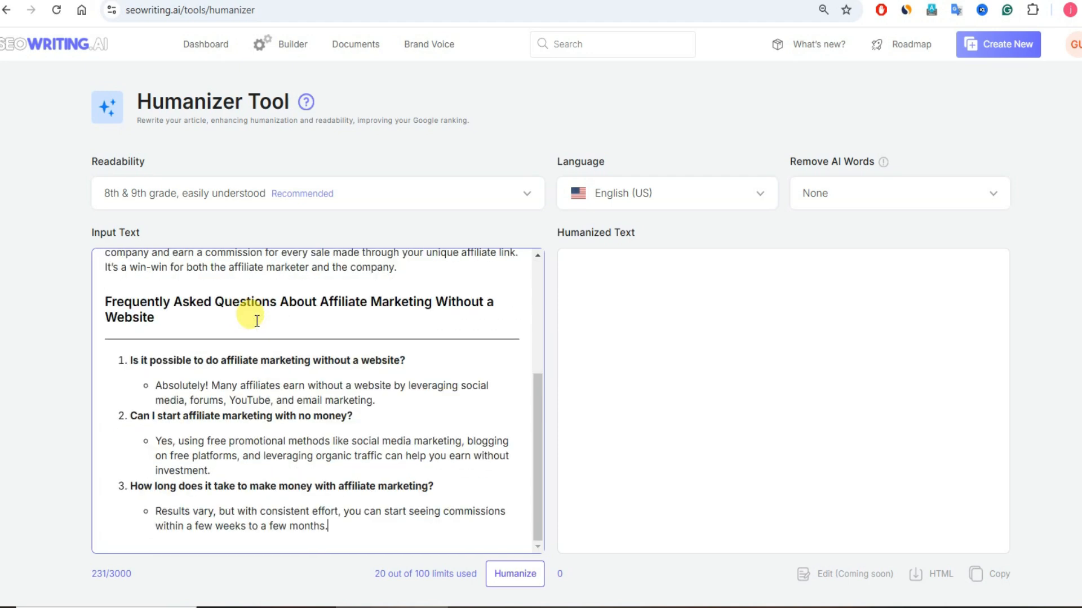
{"action": "scroll", "coordinate": [248, 309], "scroll_direction": "up", "scroll_amount": 3}
Step: Set the humanizer's readability to "7th grade, fairly easy to read" and keep the language as English (US)
{"action": "left_click", "coordinate": [142, 194]}
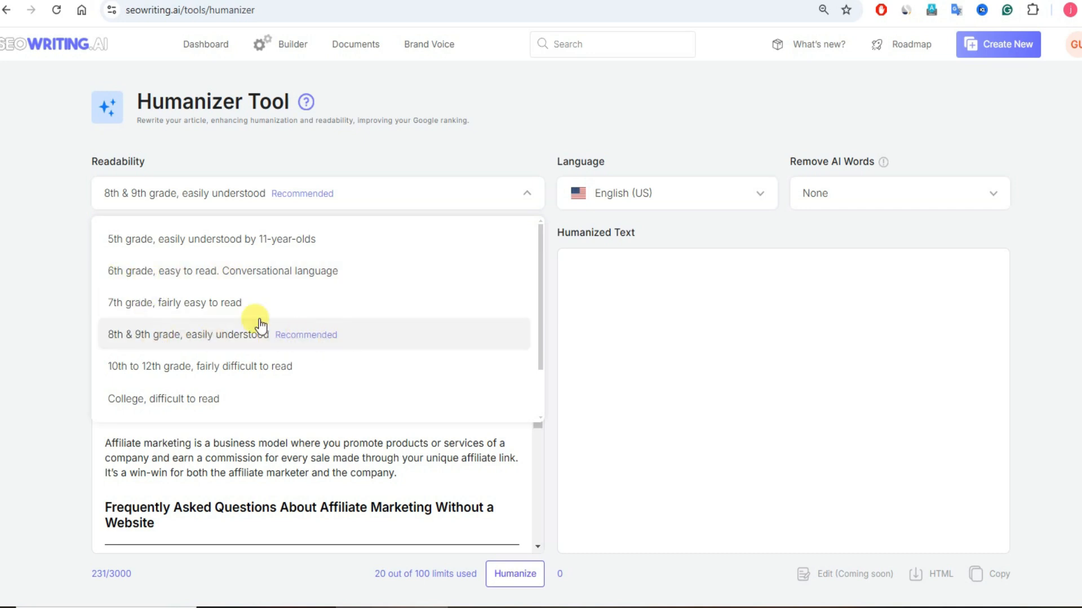
{"action": "left_click", "coordinate": [226, 311]}
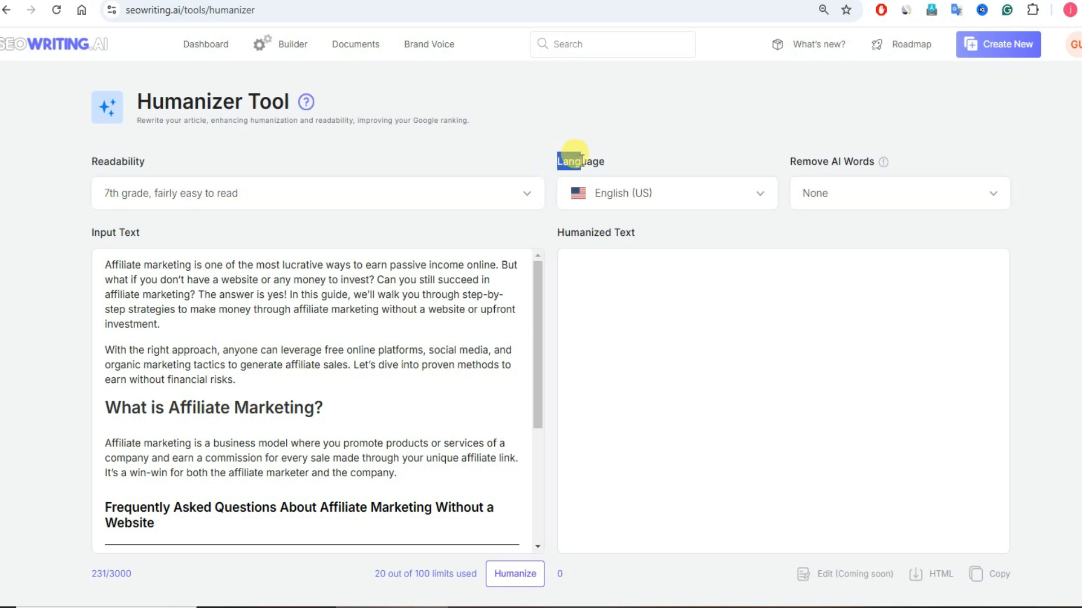
{"action": "left_click", "coordinate": [728, 198]}
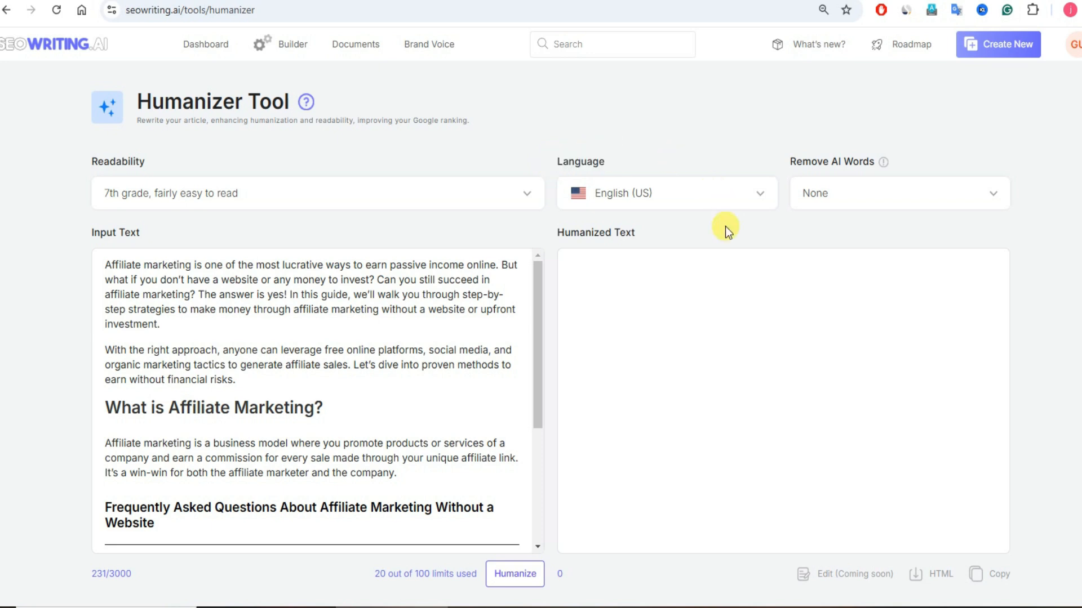
{"action": "left_click", "coordinate": [725, 160]}
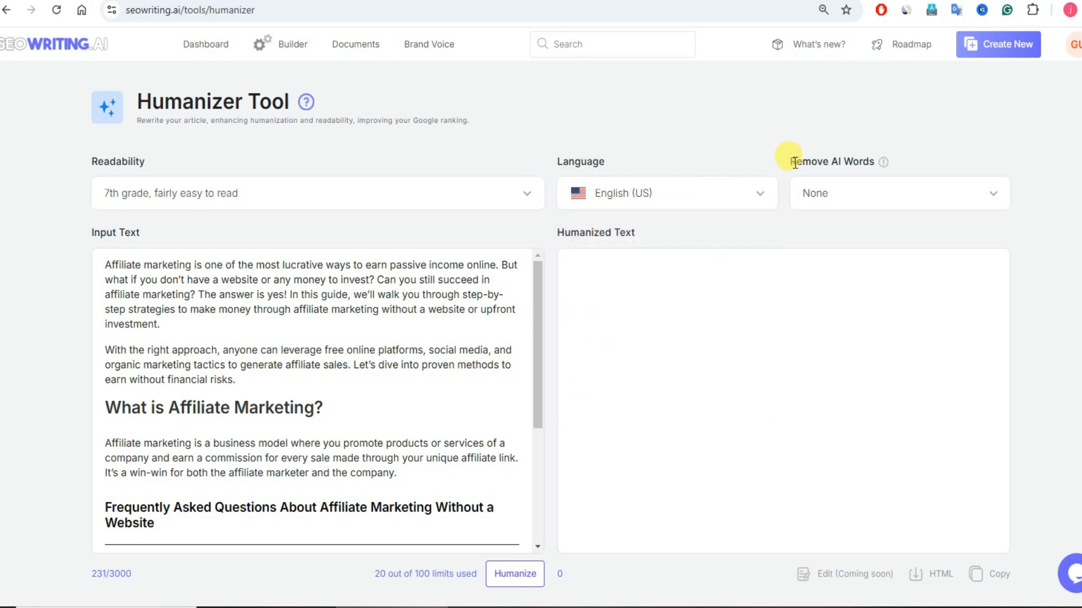
Step: Set Remove AI Words to "Extended list" and humanize the input text
{"action": "left_click_drag", "start_coordinate": [789, 161], "coordinate": [876, 159]}
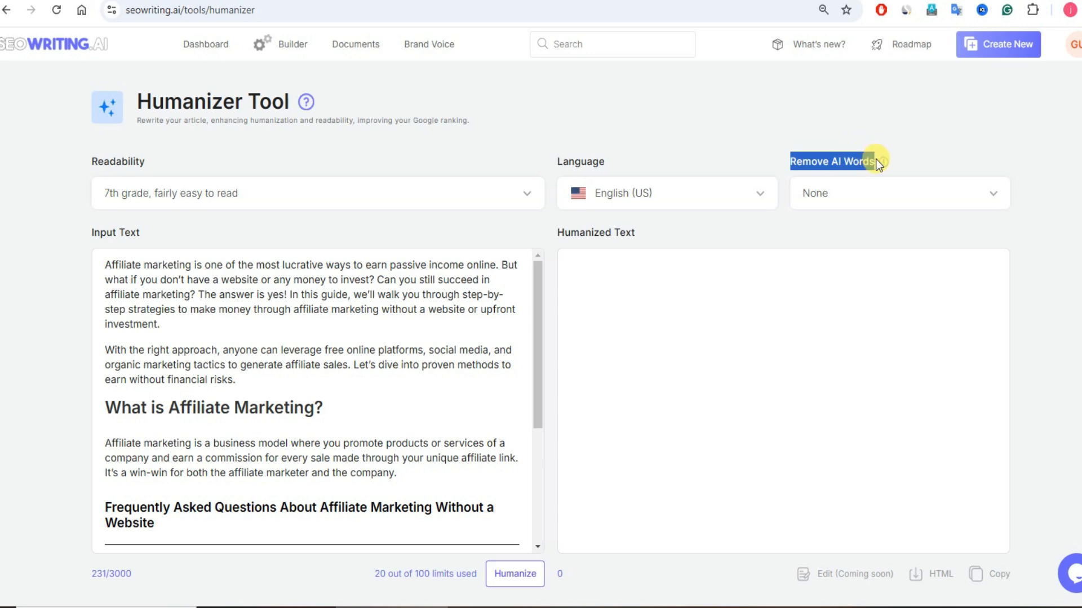
{"action": "left_click", "coordinate": [345, 294]}
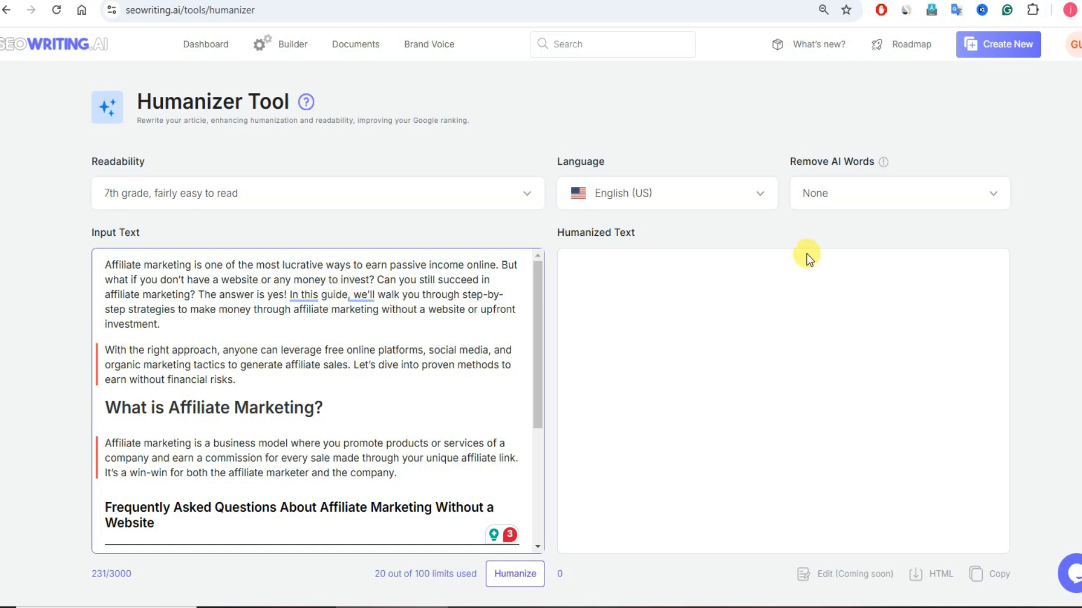
{"action": "left_click", "coordinate": [933, 195]}
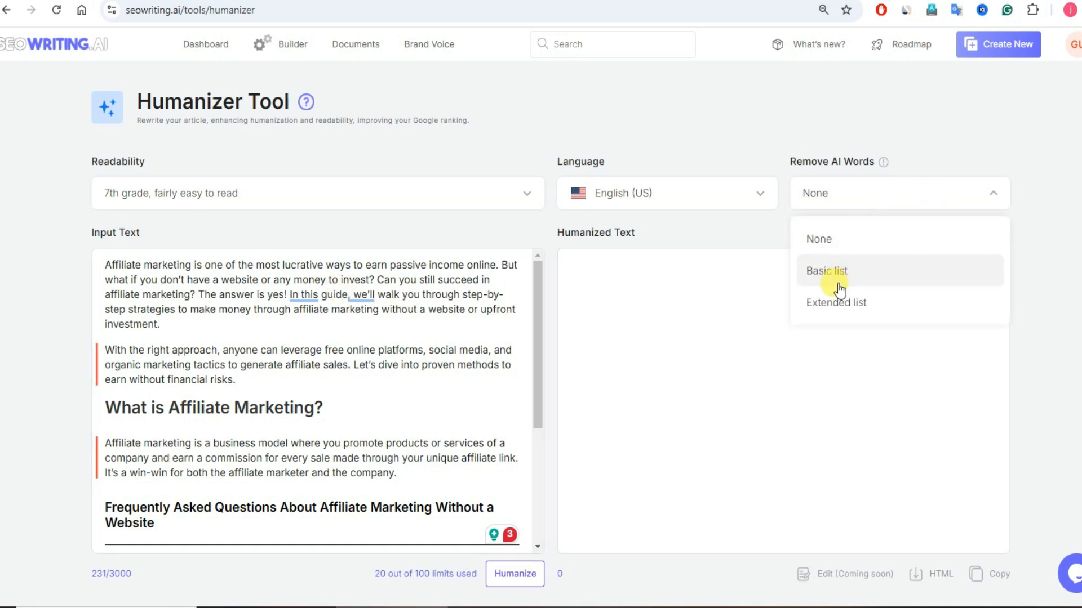
{"action": "left_click", "coordinate": [862, 304]}
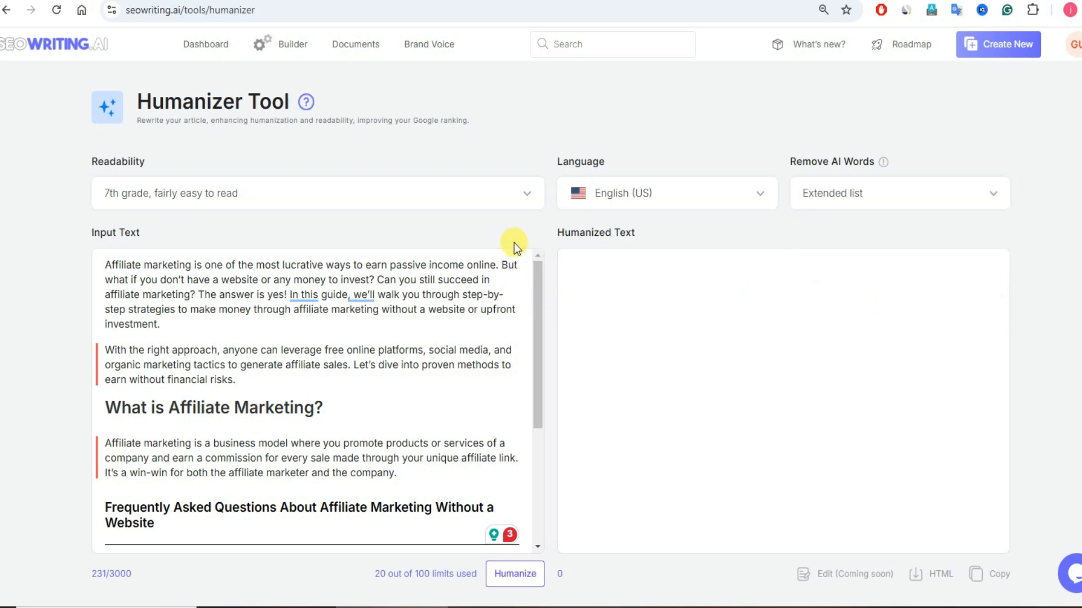
{"action": "left_click", "coordinate": [520, 573]}
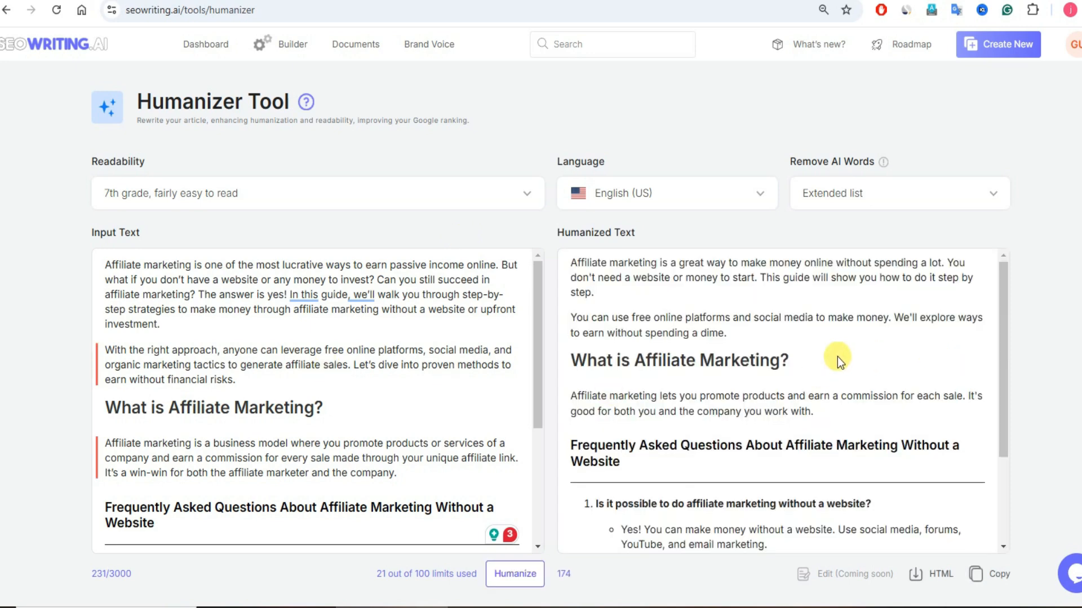
Step: Read through the humanized text down to its FAQ section and copy all of it
{"action": "scroll", "coordinate": [837, 357], "scroll_direction": "down", "scroll_amount": 2}
{"action": "scroll", "coordinate": [829, 356], "scroll_direction": "up", "scroll_amount": 2}
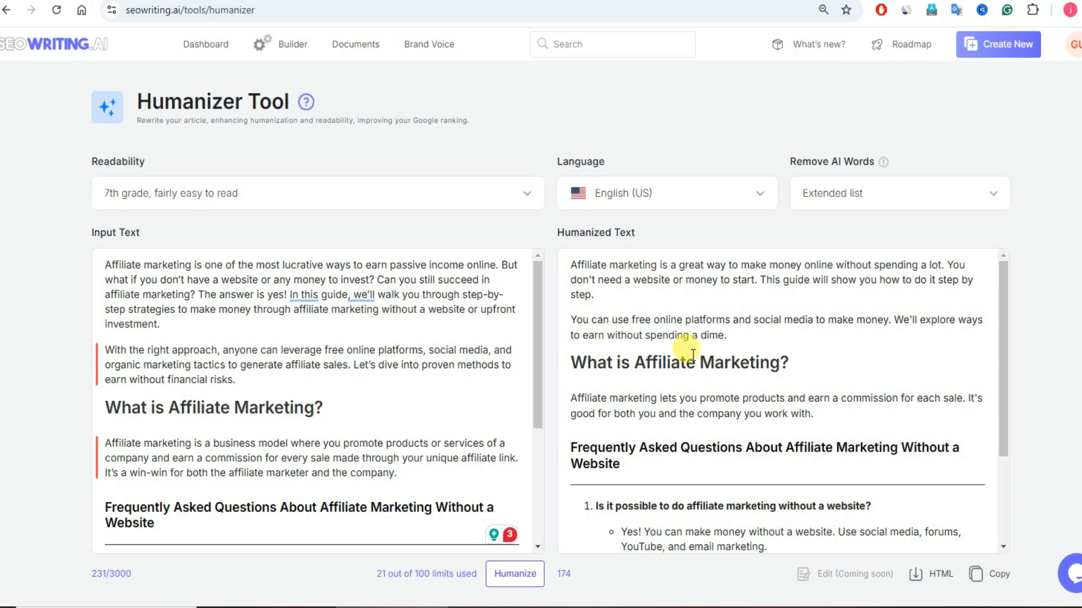
{"action": "scroll", "coordinate": [783, 362], "scroll_direction": "down", "scroll_amount": 3}
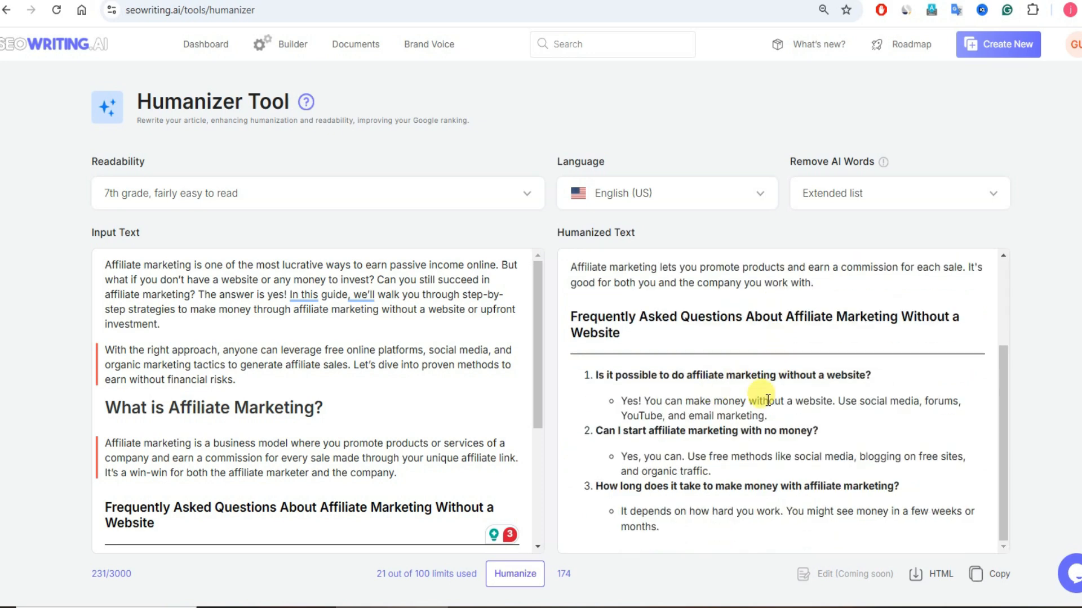
{"action": "left_click", "coordinate": [983, 575]}
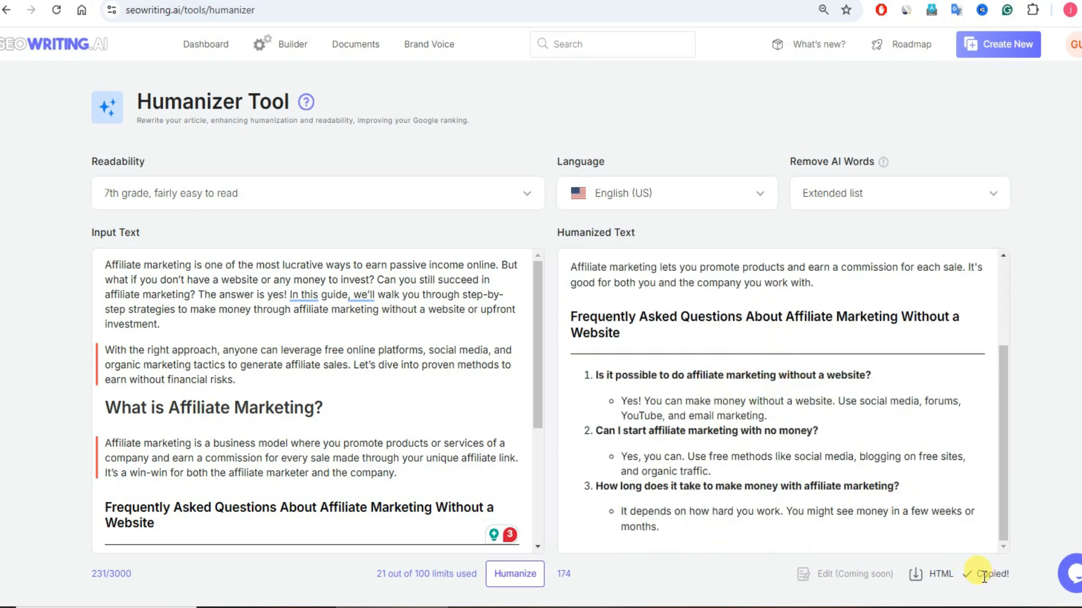
Step: In Originality.ai, replace the scanned text with the copied humanized version and run the Readability scan
{"action": "left_click", "coordinate": [823, 1]}
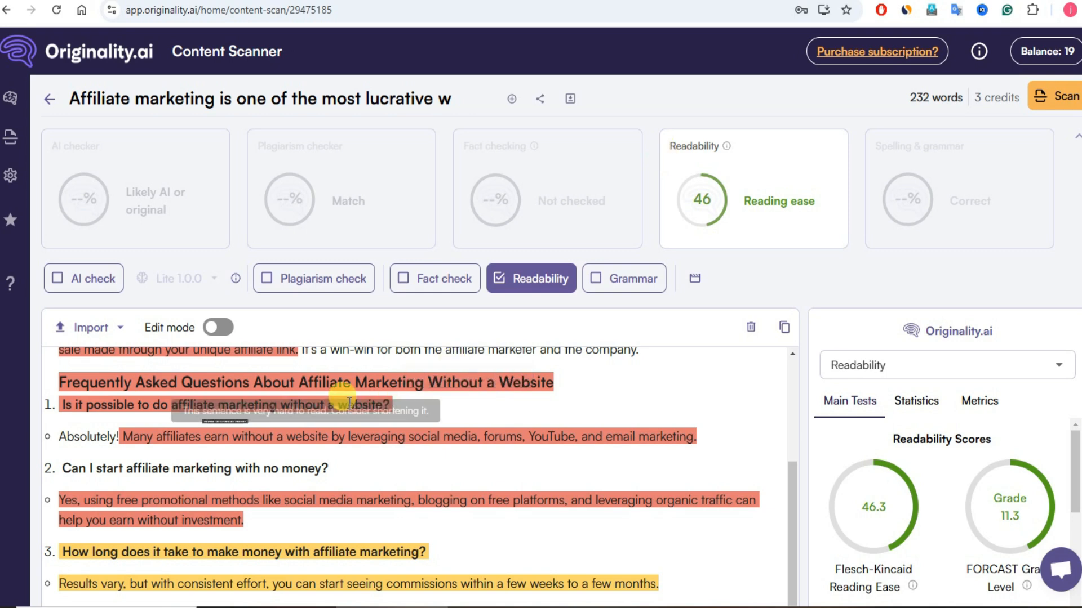
{"action": "left_click", "coordinate": [751, 327]}
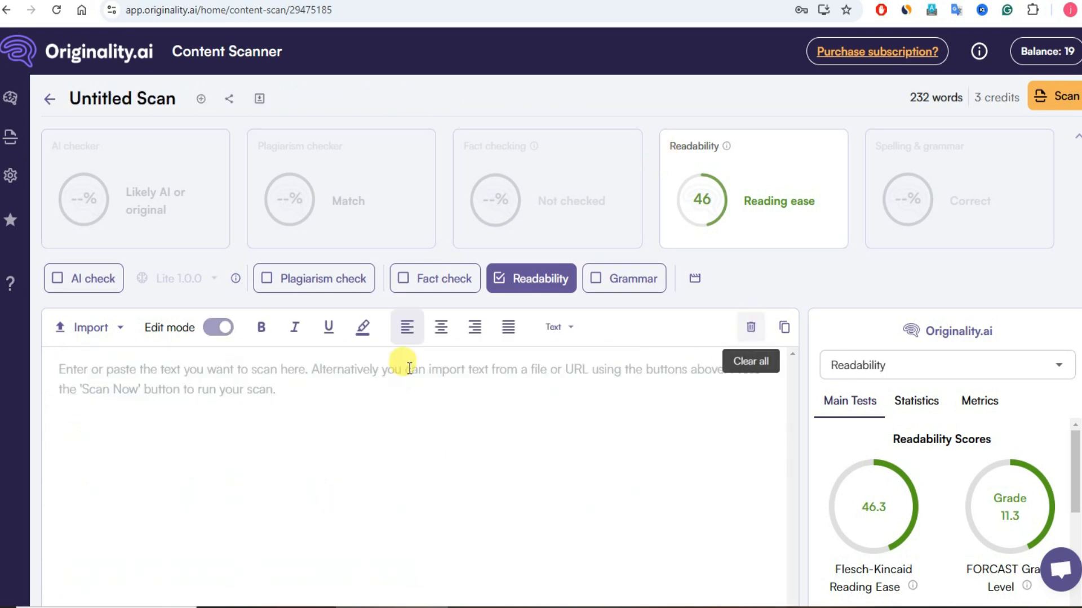
{"action": "left_click", "coordinate": [389, 375]}
{"action": "key", "text": "ctrl+v"}
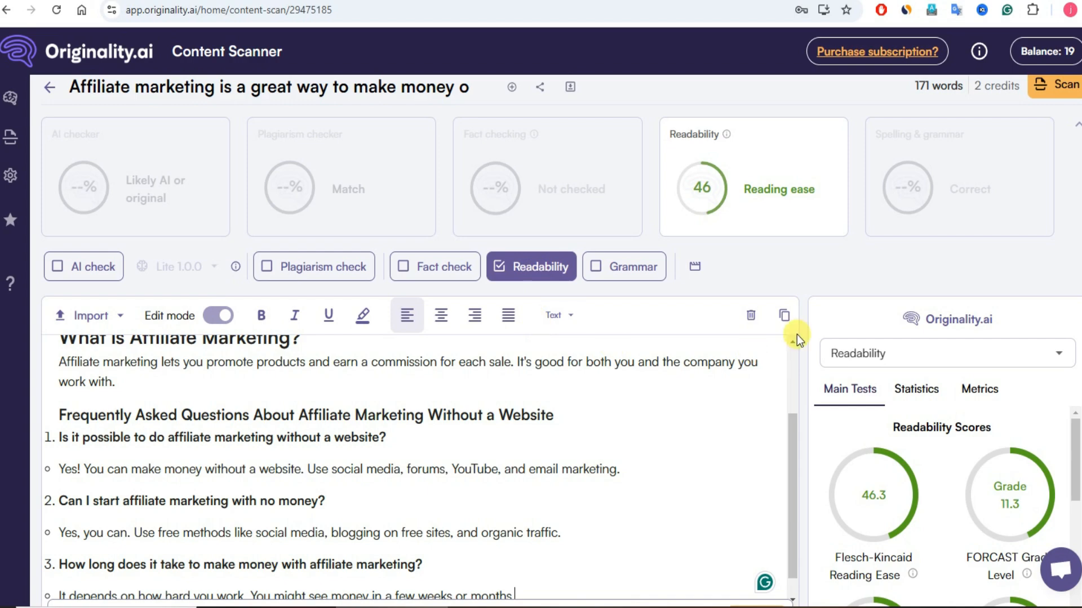
{"action": "scroll", "coordinate": [796, 334], "scroll_direction": "down", "scroll_amount": 2}
{"action": "left_click", "coordinate": [749, 550]}
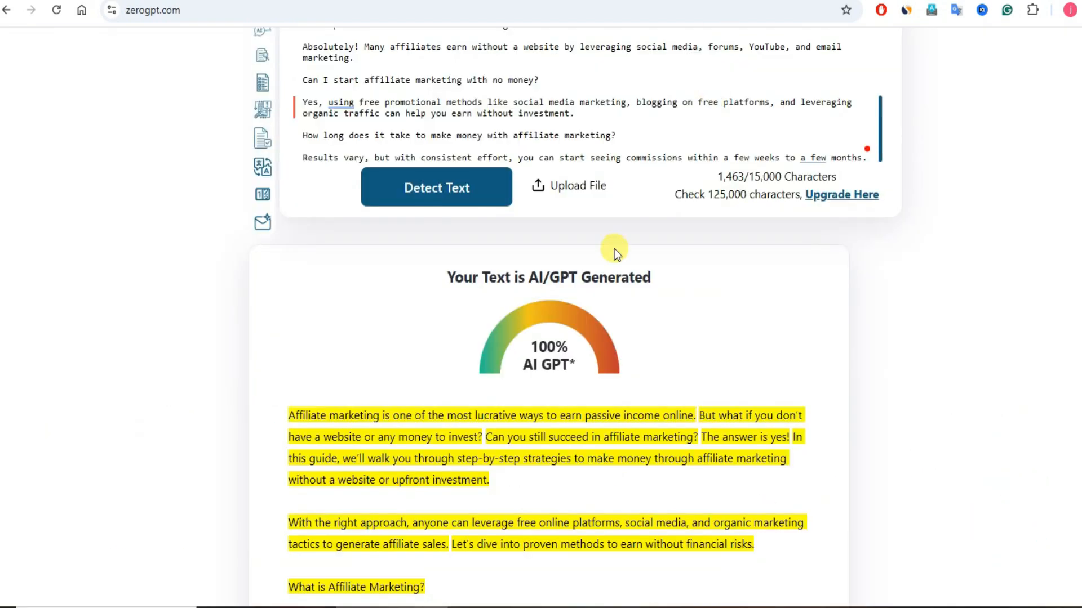
Step: Switch to ZeroGPT, replace the text in the detector with the copied humanized version, and run the AI detection
{"action": "scroll", "coordinate": [536, 374], "scroll_direction": "up", "scroll_amount": 8}
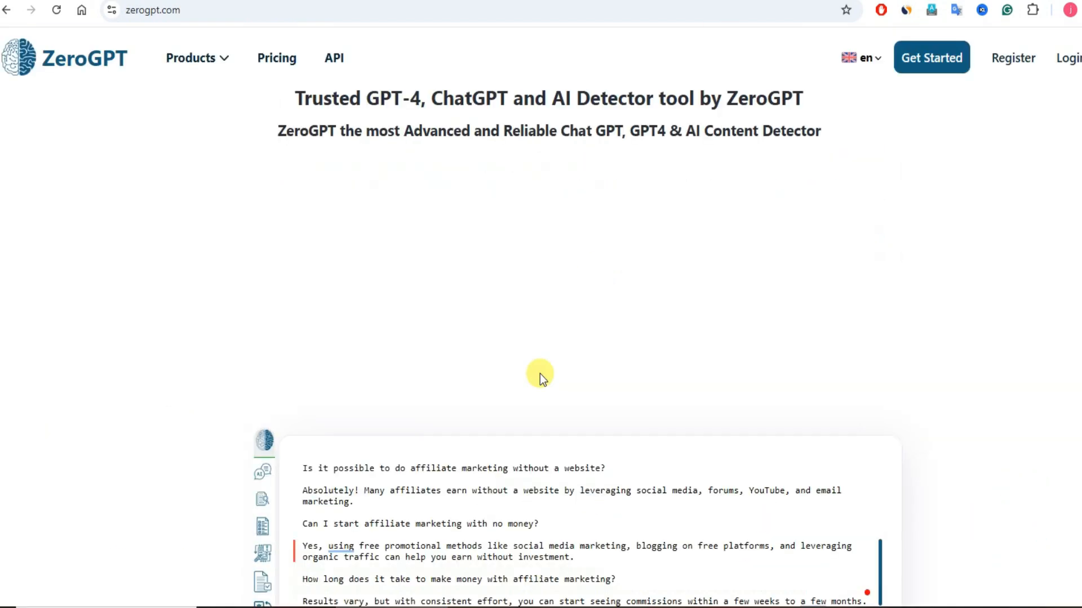
{"action": "scroll", "coordinate": [536, 374], "scroll_direction": "down", "scroll_amount": 4}
{"action": "key", "text": "ctrl+a"}
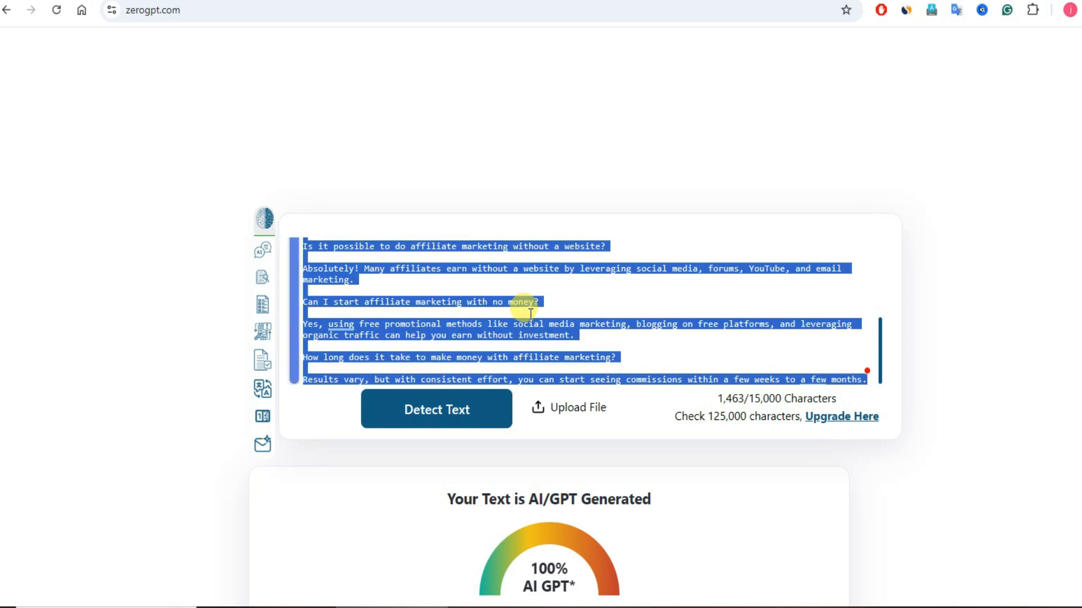
{"action": "key", "text": "BackSpace"}
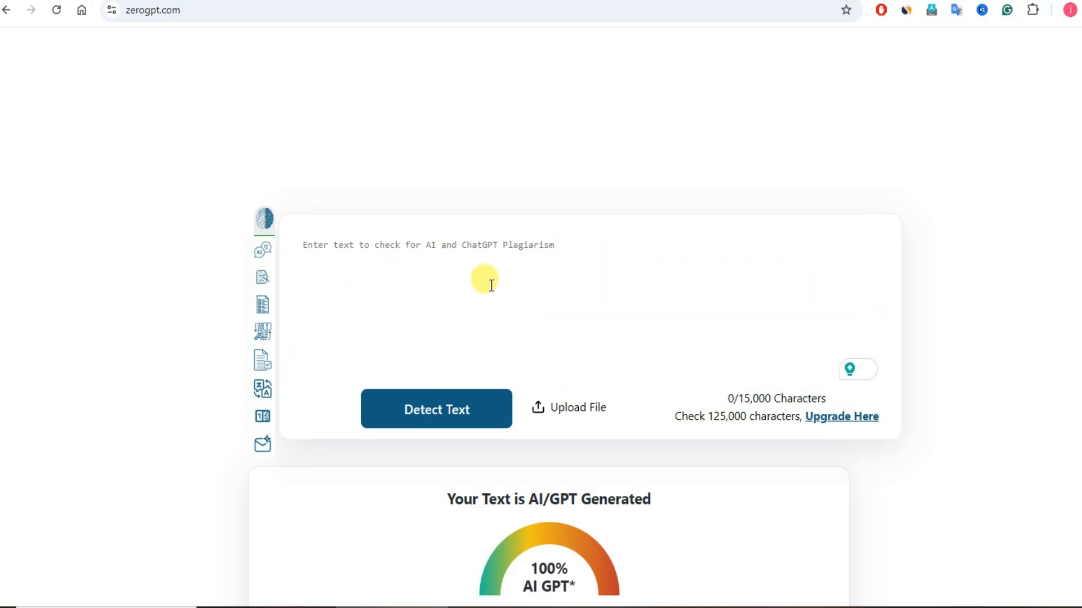
{"action": "key", "text": "ctrl+v"}
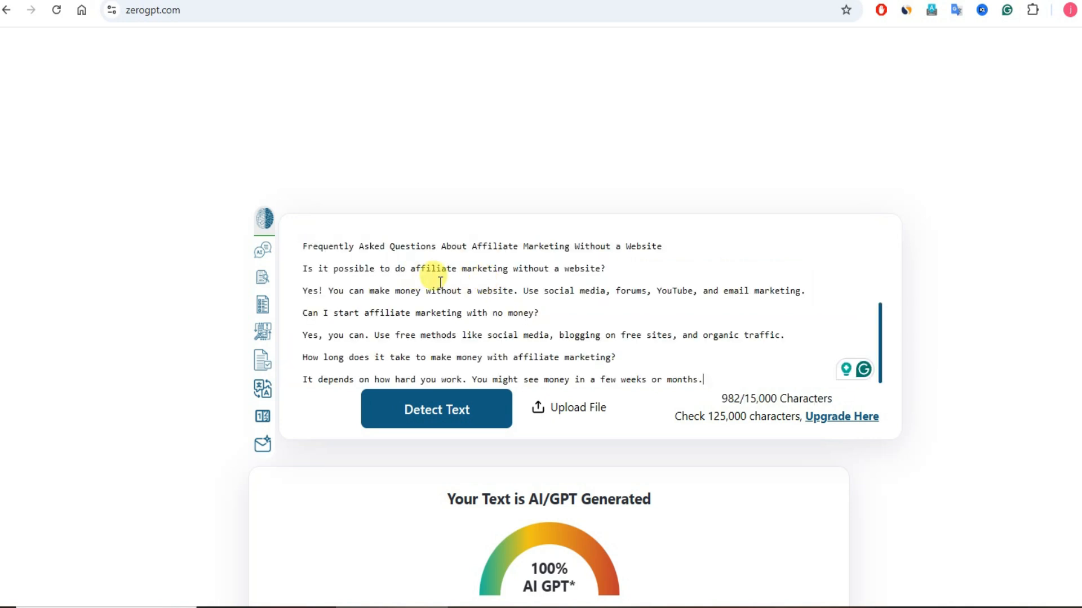
{"action": "scroll", "coordinate": [423, 273], "scroll_direction": "up", "scroll_amount": 5}
{"action": "left_click", "coordinate": [436, 416]}
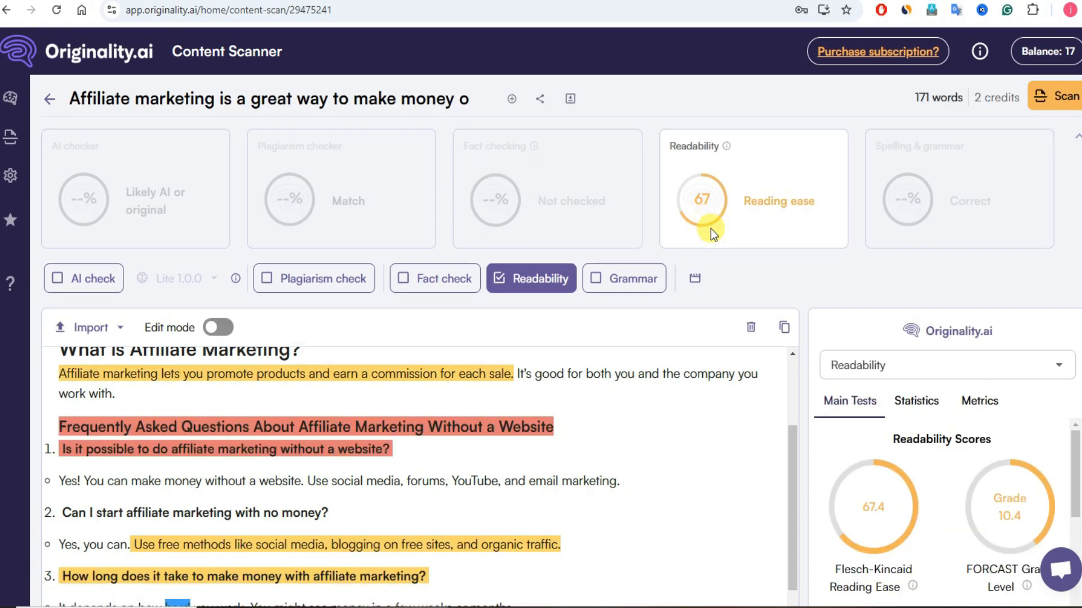
Step: Examine Originality.ai's readability scores, highlighted sentences and colour legend for the humanized text, and check the detection result in ZeroGPT
{"action": "scroll", "coordinate": [606, 412], "scroll_direction": "down", "scroll_amount": 1}
{"action": "scroll", "coordinate": [594, 409], "scroll_direction": "up", "scroll_amount": 3}
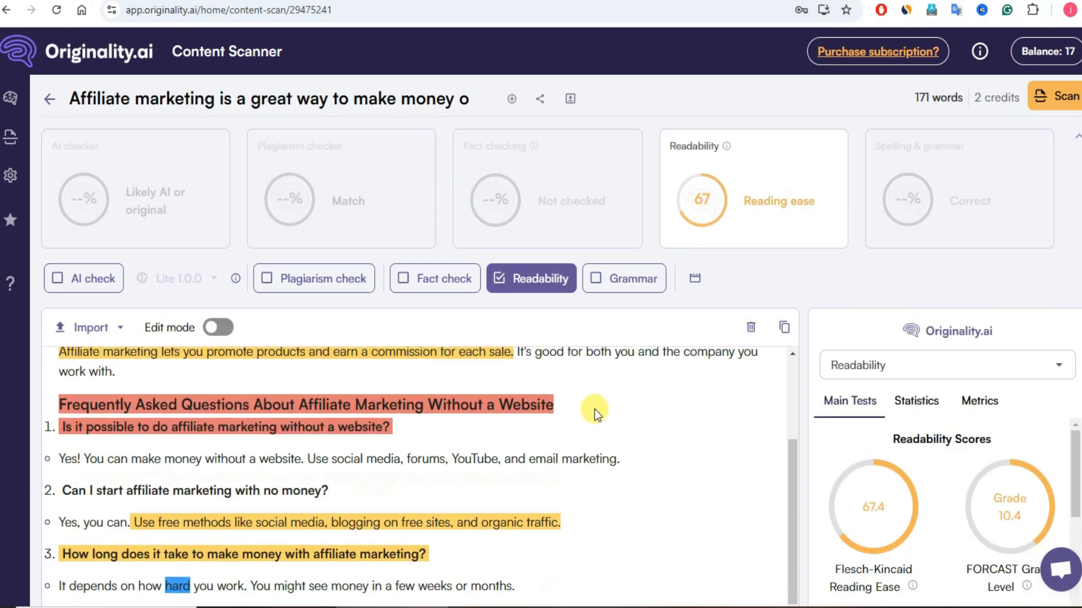
{"action": "scroll", "coordinate": [594, 409], "scroll_direction": "down", "scroll_amount": 3}
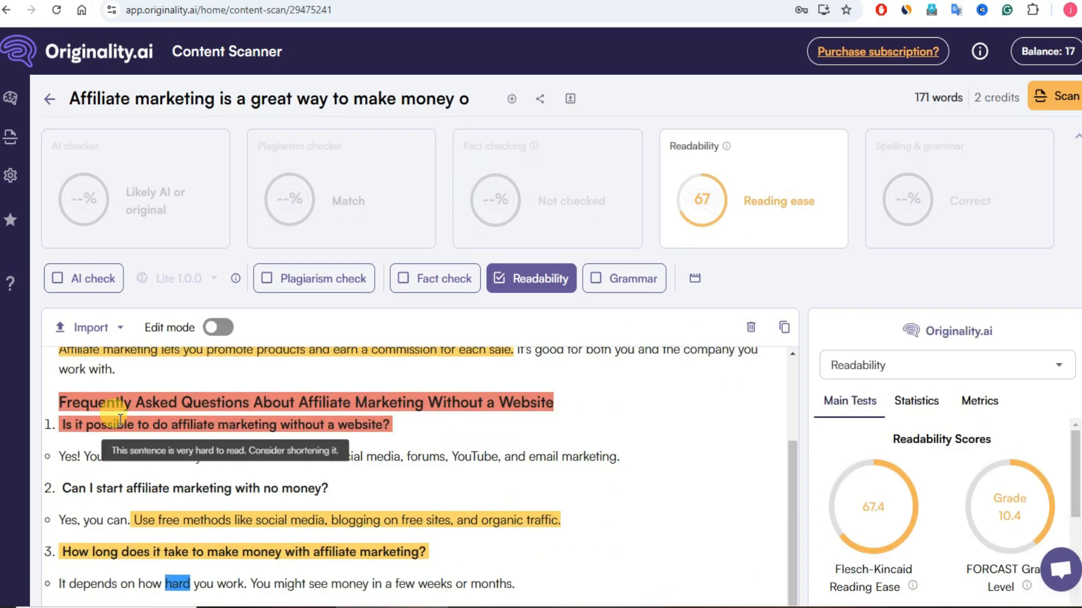
{"action": "scroll", "coordinate": [164, 394], "scroll_direction": "down", "scroll_amount": 2}
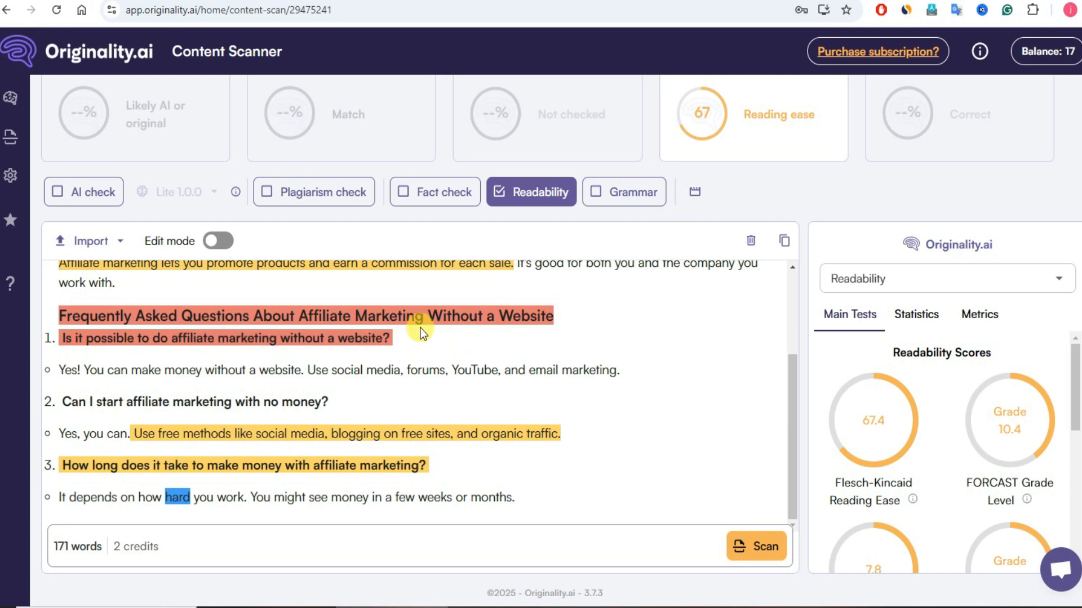
{"action": "scroll", "coordinate": [531, 347], "scroll_direction": "up", "scroll_amount": 5}
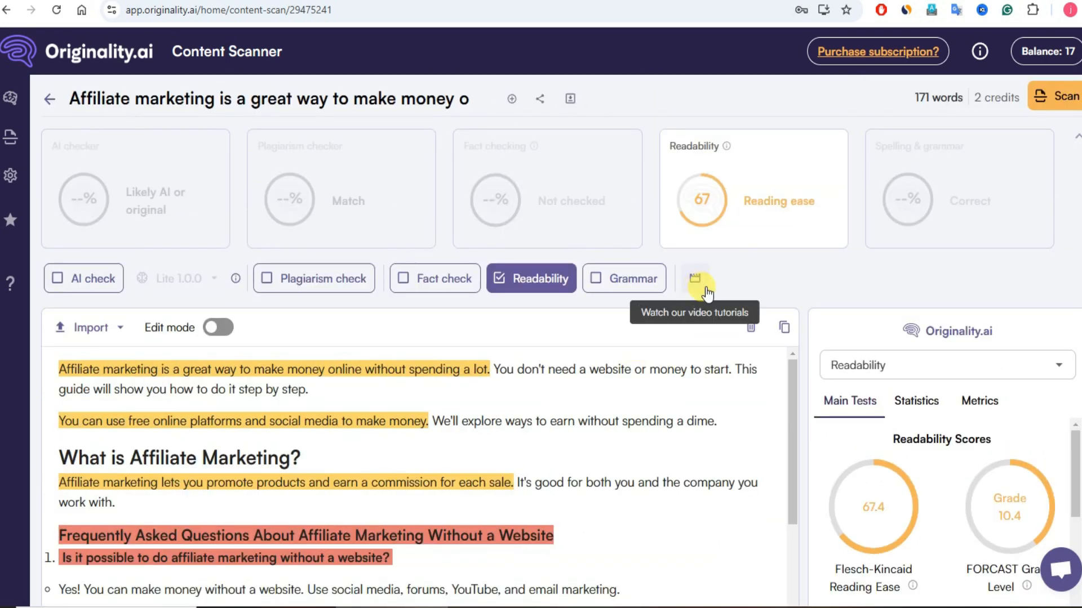
{"action": "scroll", "coordinate": [996, 470], "scroll_direction": "down", "scroll_amount": 5}
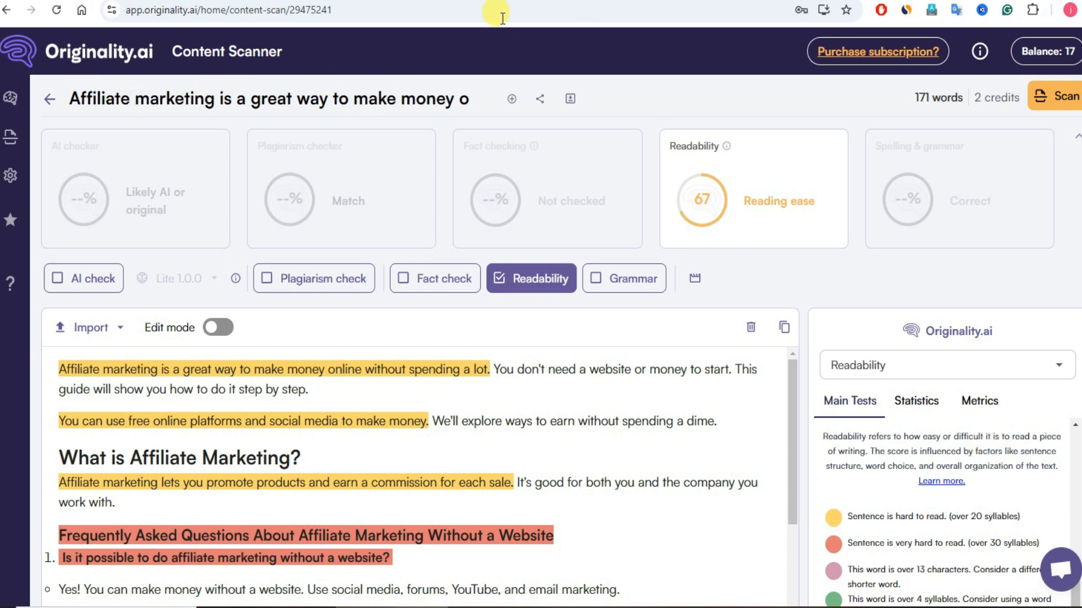
{"action": "left_click", "coordinate": [555, 1]}
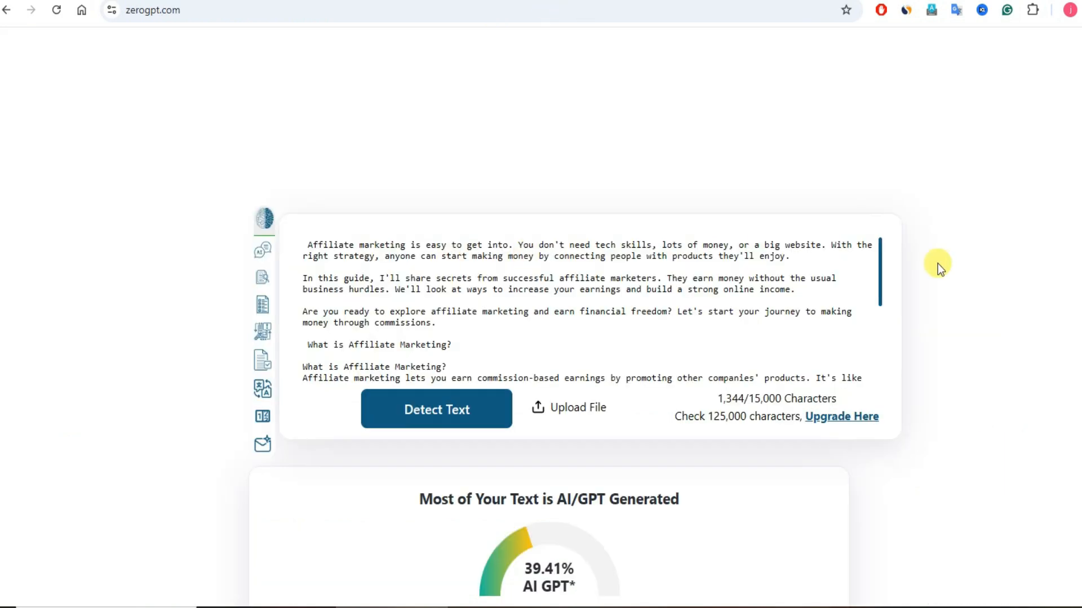
{"action": "scroll", "coordinate": [937, 263], "scroll_direction": "down", "scroll_amount": 3}
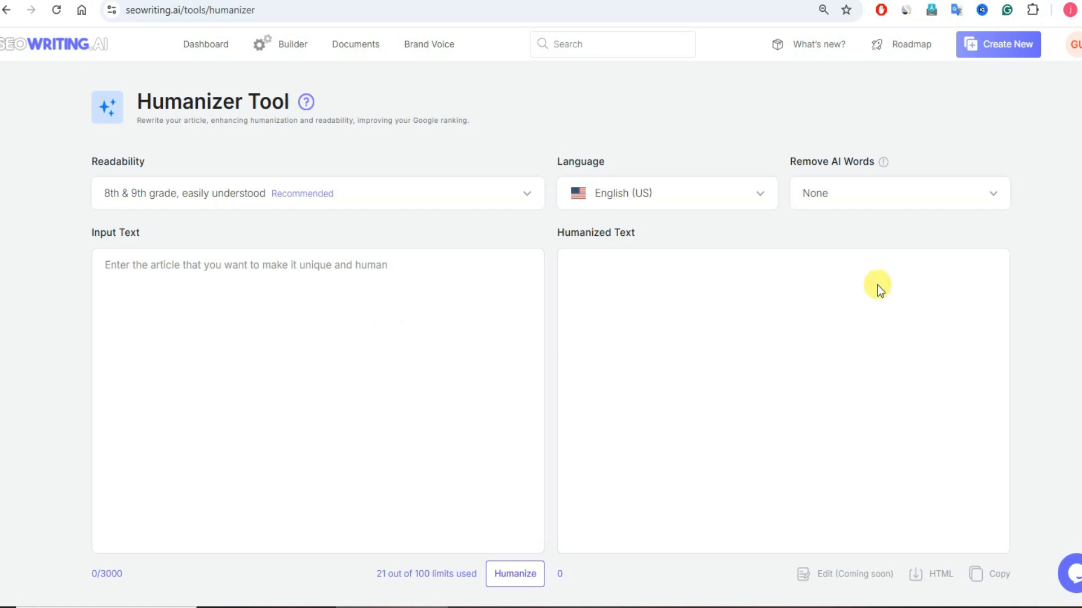
Step: View the Remove AI Words options in SEOWriting.AI's Humanizer Tool without choosing one
{"action": "left_click", "coordinate": [887, 198]}
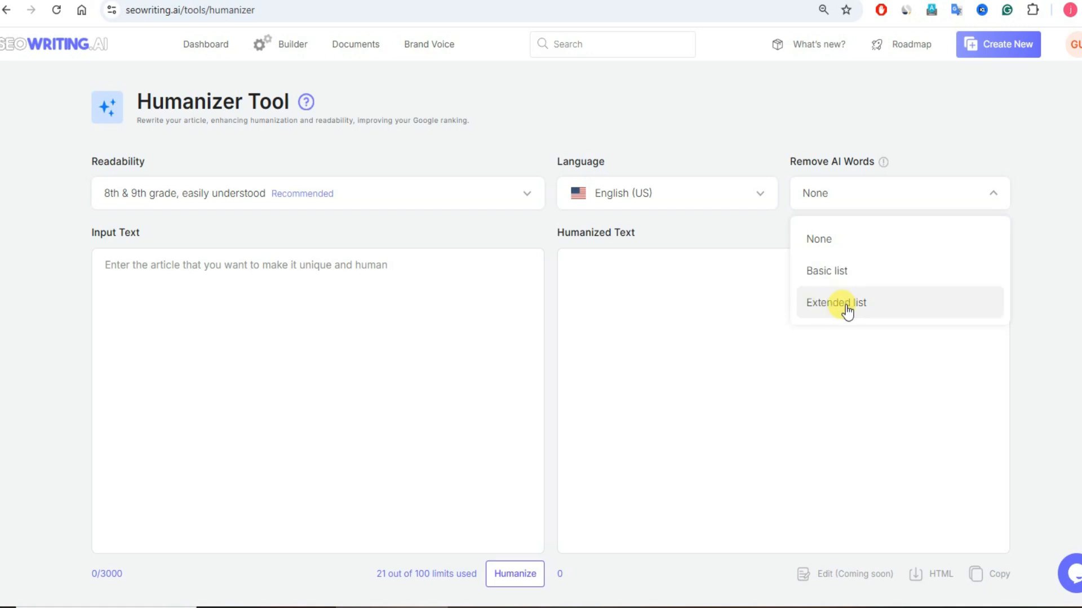
{"action": "left_click", "coordinate": [734, 142]}
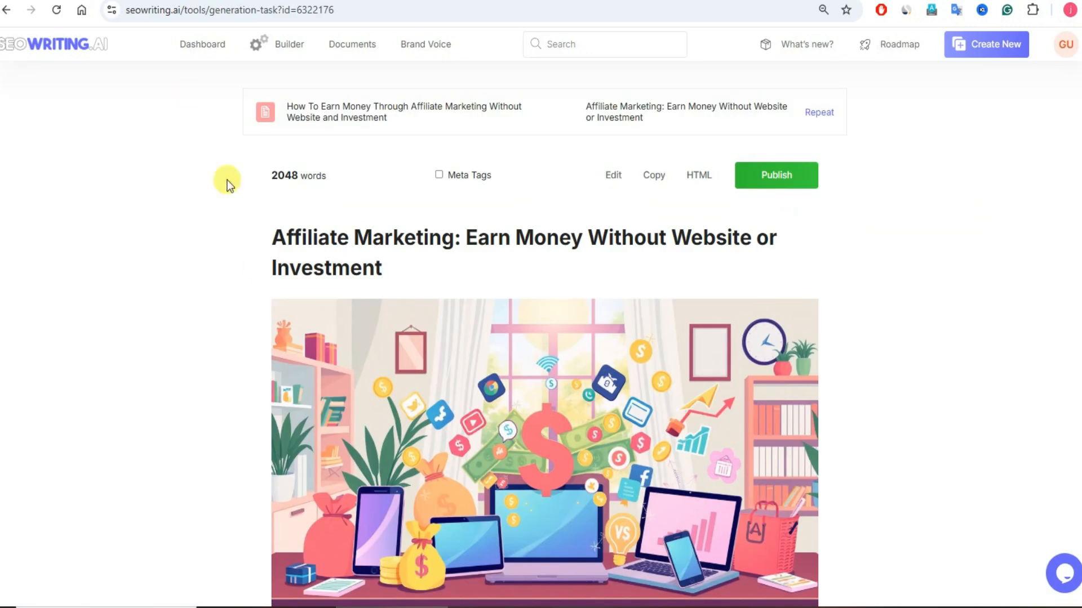
Step: Skim the generated article "Affiliate Marketing: Earn Money Without Website or Investment" in SEOWriting.AI and copy all of it
{"action": "scroll", "coordinate": [477, 322], "scroll_direction": "down", "scroll_amount": 10}
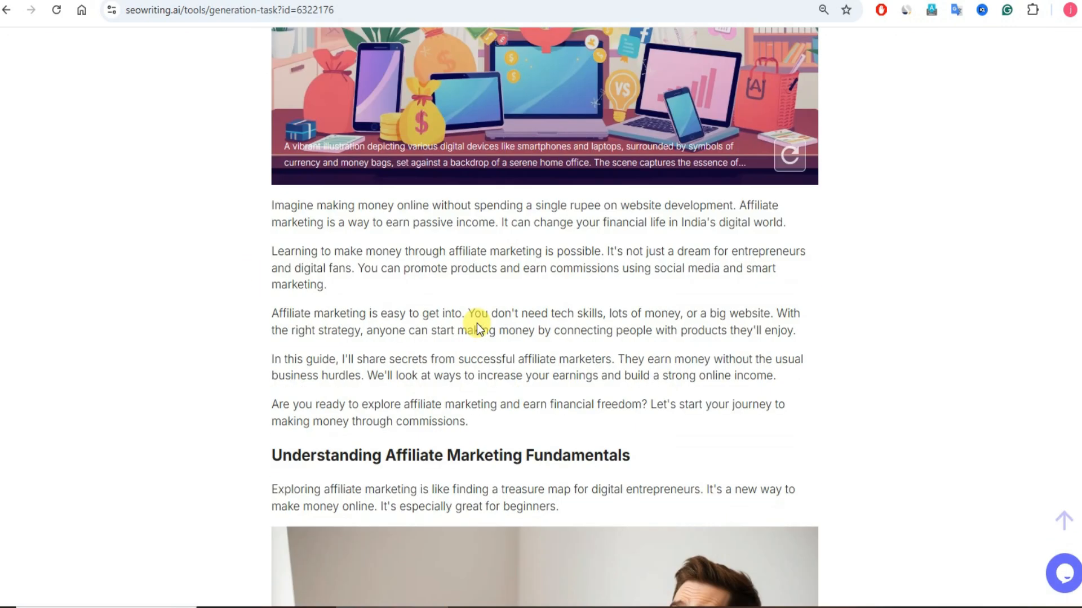
{"action": "scroll", "coordinate": [475, 324], "scroll_direction": "down", "scroll_amount": 20}
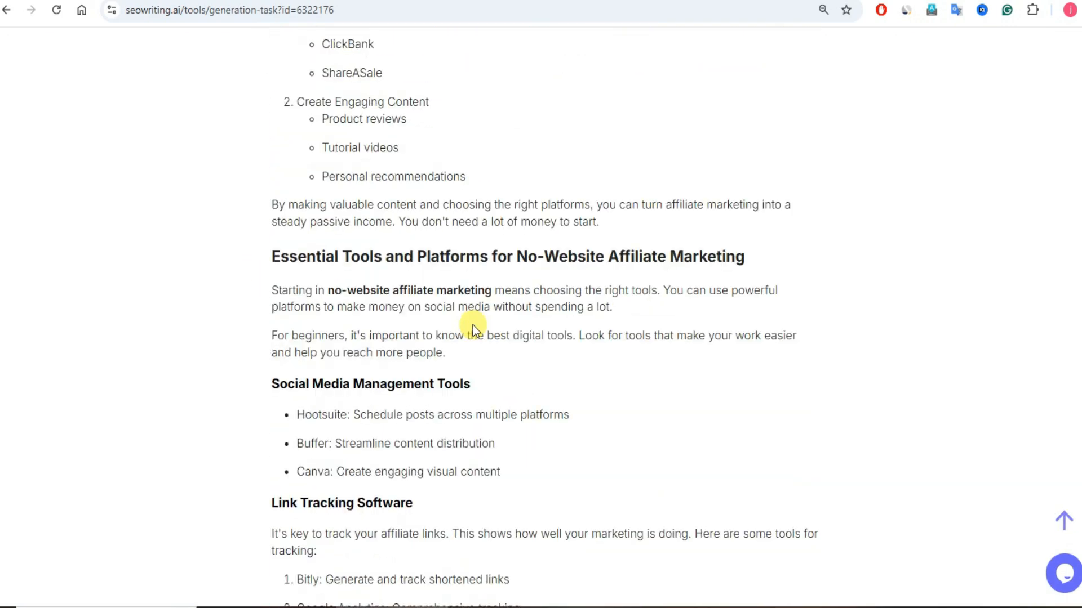
{"action": "scroll", "coordinate": [472, 326], "scroll_direction": "down", "scroll_amount": 20}
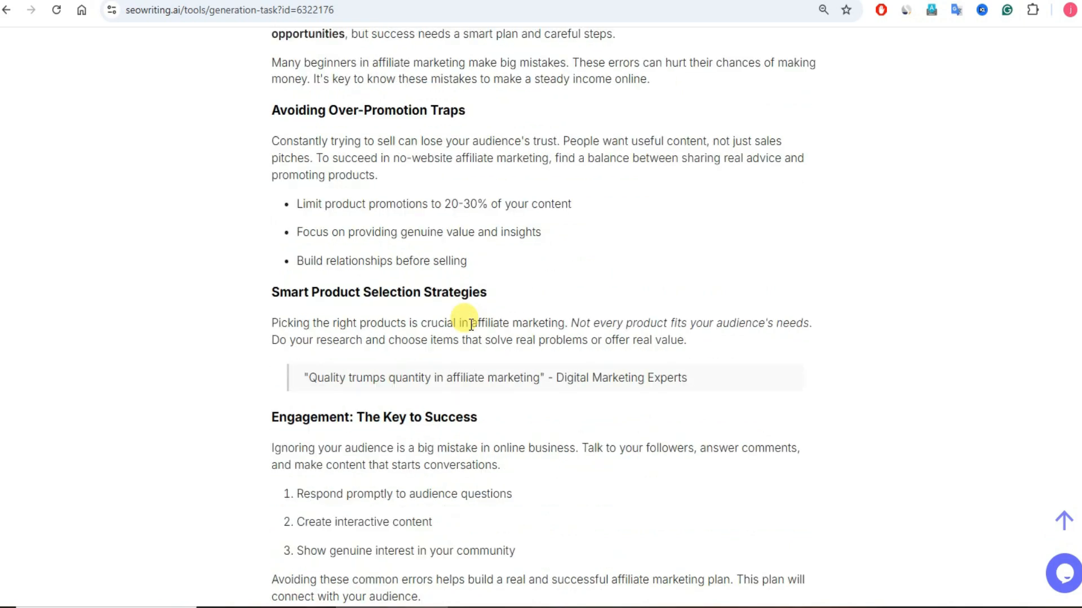
{"action": "scroll", "coordinate": [471, 324], "scroll_direction": "up", "scroll_amount": 20}
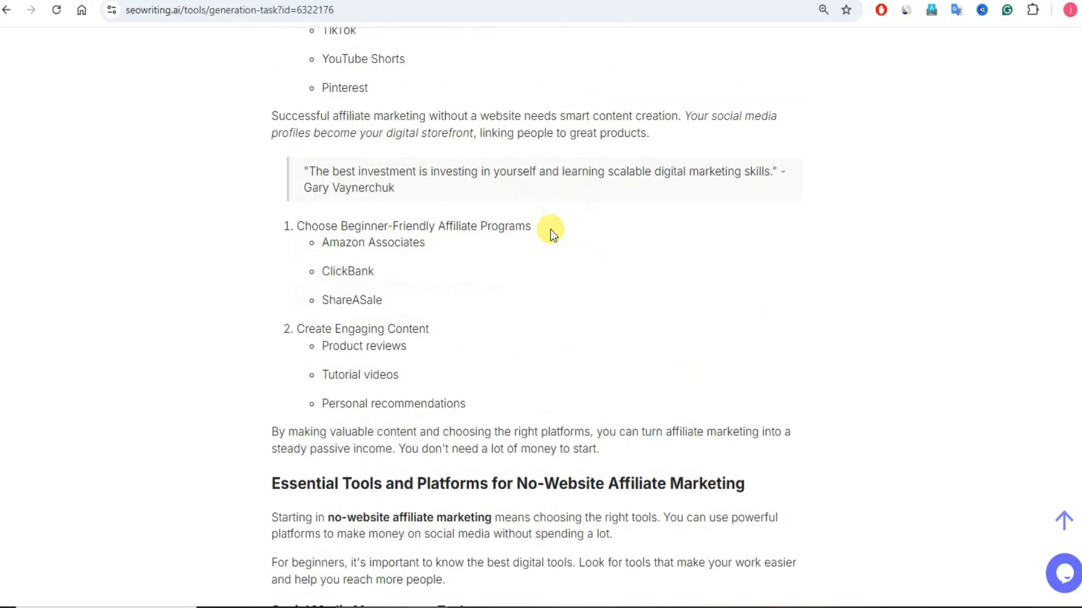
{"action": "scroll", "coordinate": [564, 225], "scroll_direction": "up", "scroll_amount": 15}
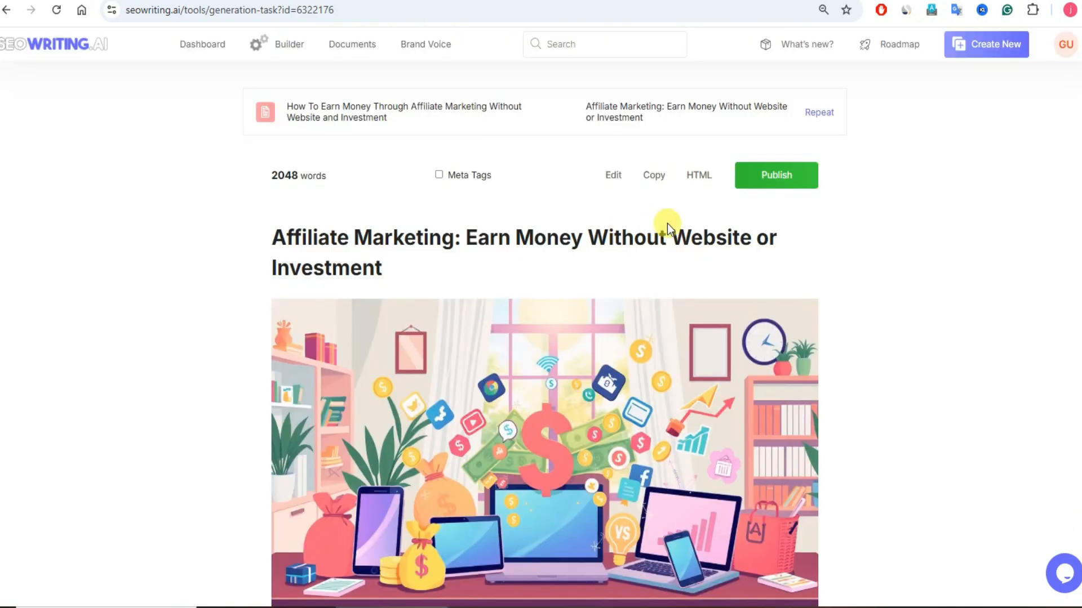
{"action": "left_click", "coordinate": [651, 178]}
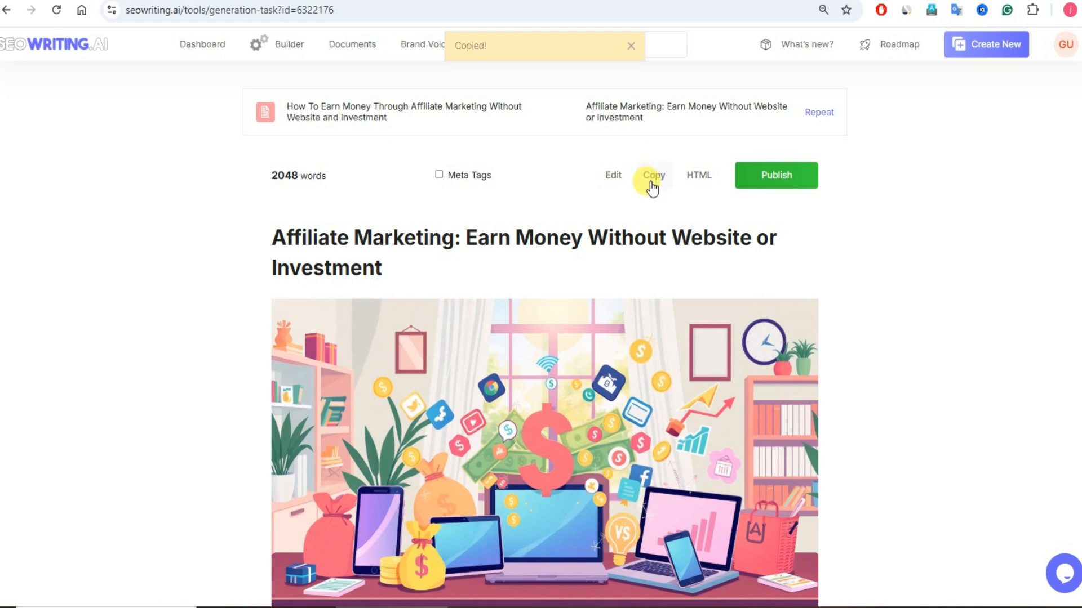
{"action": "scroll", "coordinate": [925, 312], "scroll_direction": "down", "scroll_amount": 4}
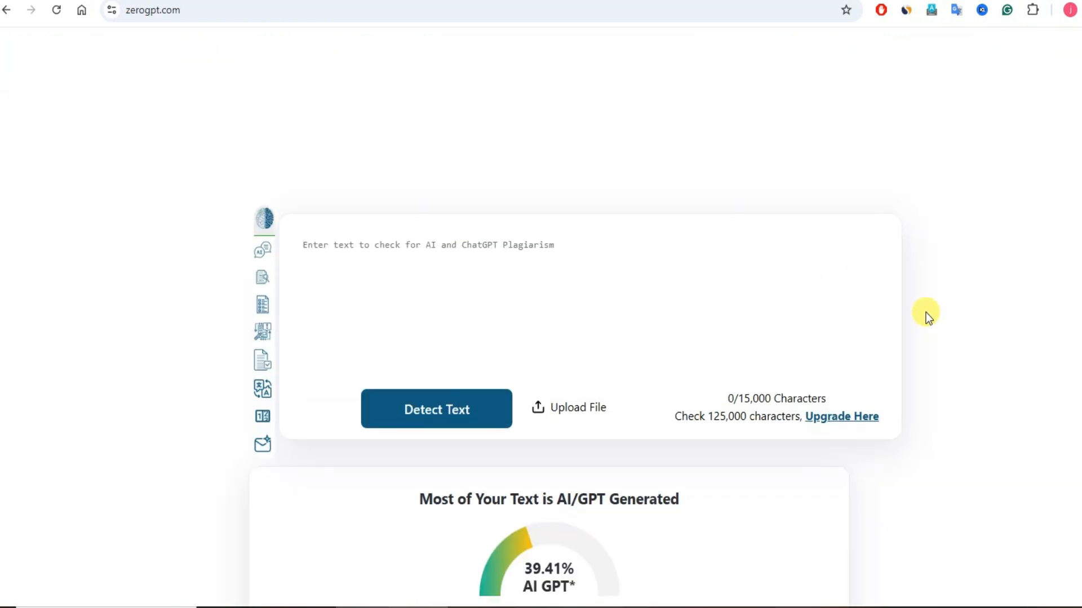
{"action": "scroll", "coordinate": [671, 228], "scroll_direction": "up", "scroll_amount": 4}
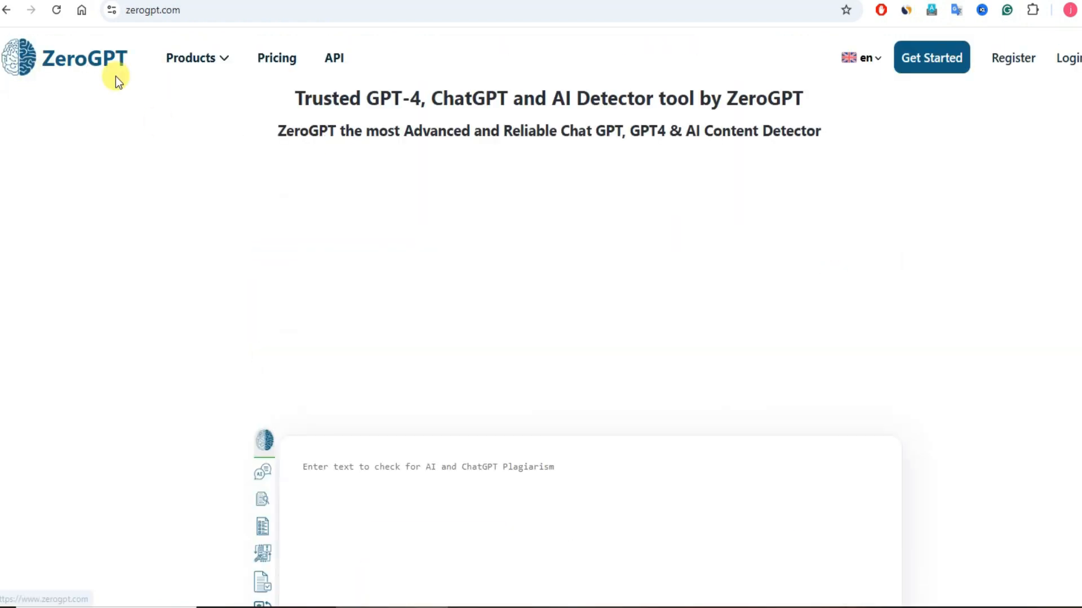
Step: Paste the copied full article into ZeroGPT's empty detector, check it from its title, and run the AI detection
{"action": "scroll", "coordinate": [373, 187], "scroll_direction": "down", "scroll_amount": 2}
{"action": "scroll", "coordinate": [418, 238], "scroll_direction": "down", "scroll_amount": 2}
{"action": "key", "text": "ctrl+v"}
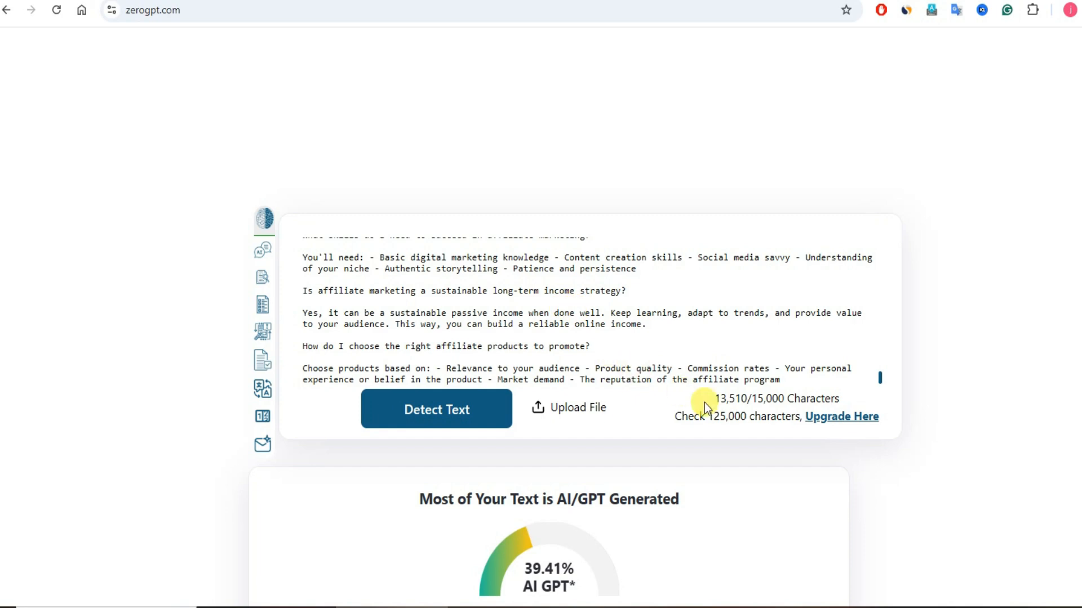
{"action": "scroll", "coordinate": [651, 287], "scroll_direction": "up", "scroll_amount": 1}
{"action": "scroll", "coordinate": [650, 286], "scroll_direction": "up", "scroll_amount": 10}
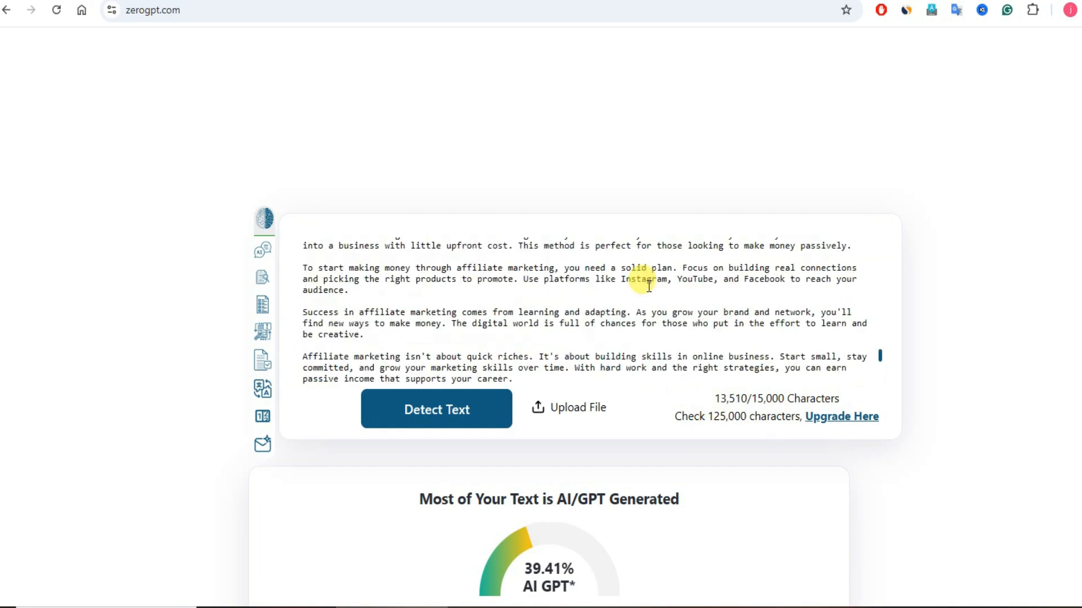
{"action": "scroll", "coordinate": [634, 282], "scroll_direction": "up", "scroll_amount": 6}
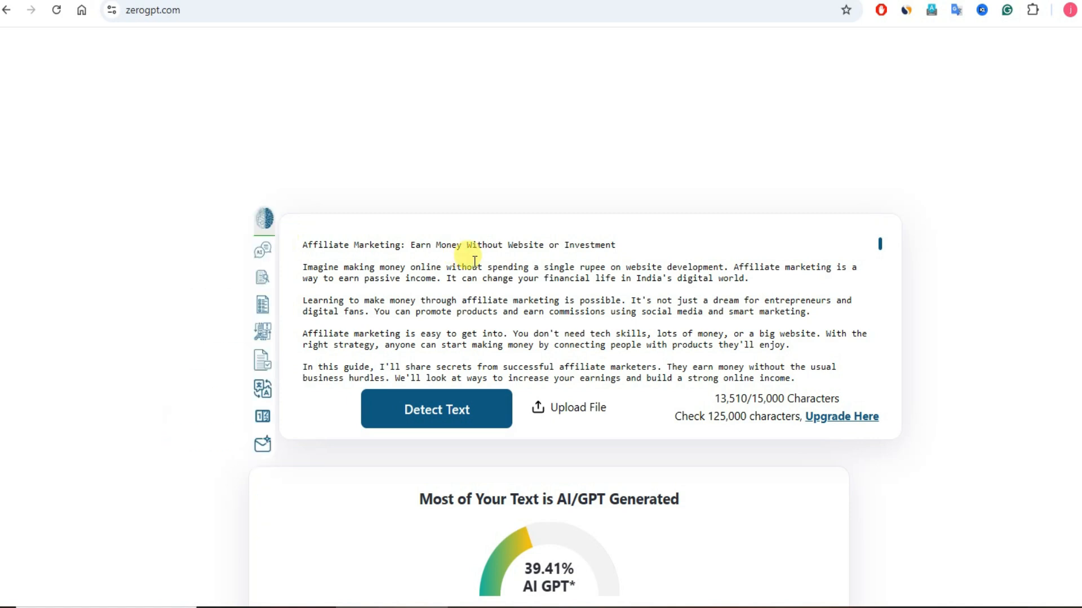
{"action": "left_click", "coordinate": [435, 409]}
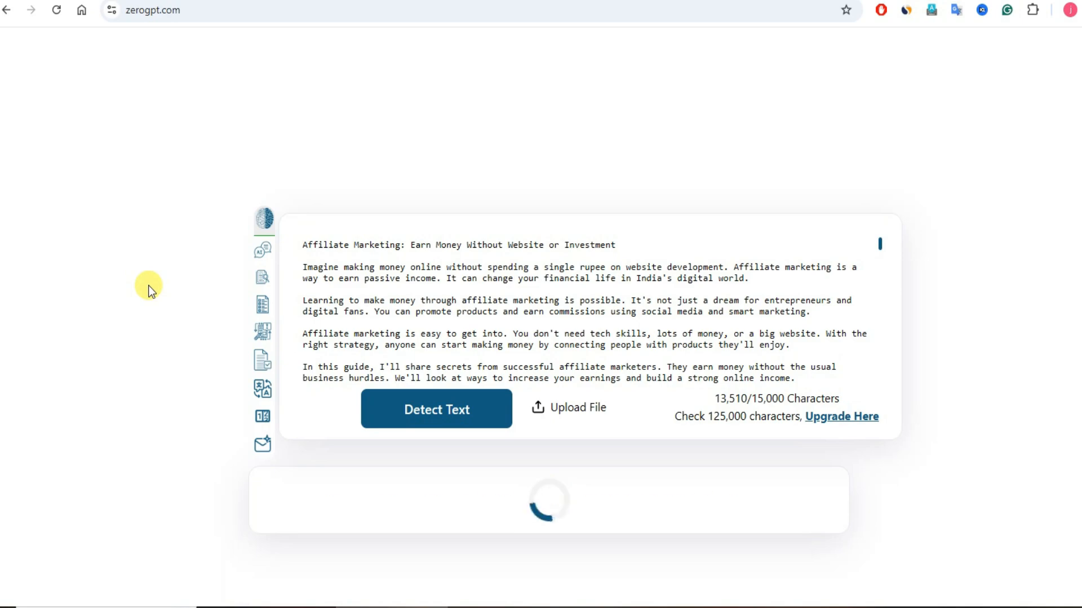
Step: Examine ZeroGPT's AI score for the full article and the highlighted sentences down through the FAQ section
{"action": "scroll", "coordinate": [167, 293], "scroll_direction": "down", "scroll_amount": 4}
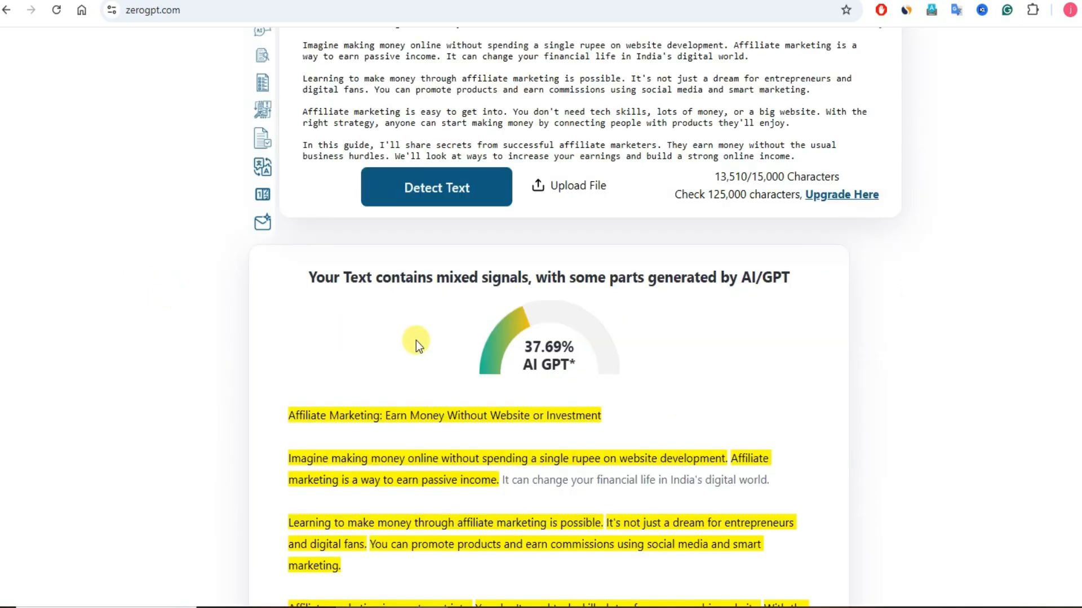
{"action": "scroll", "coordinate": [500, 327], "scroll_direction": "down", "scroll_amount": 15}
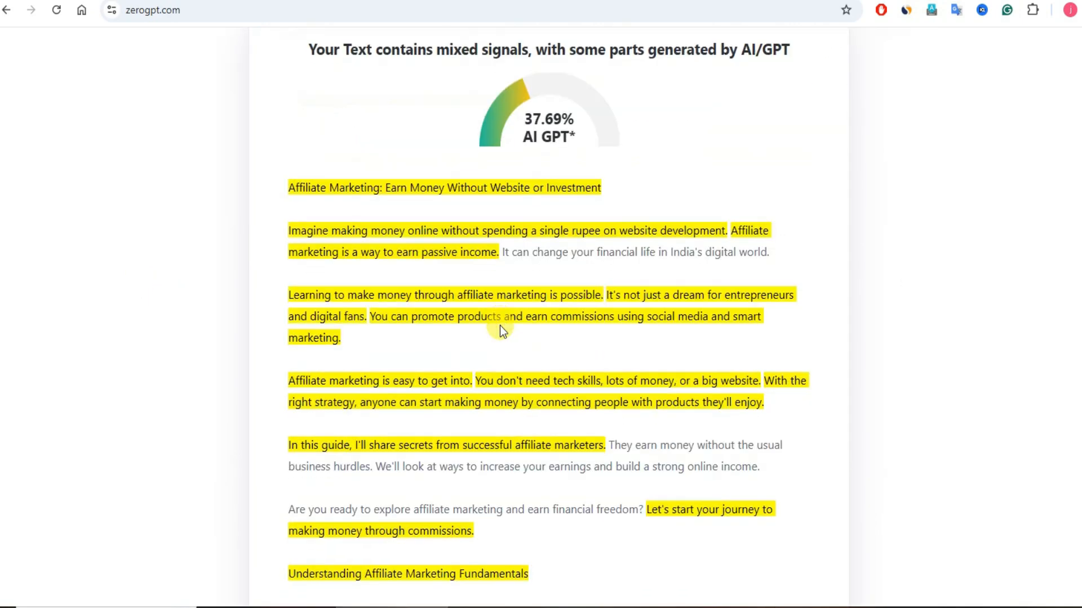
{"action": "scroll", "coordinate": [499, 325], "scroll_direction": "down", "scroll_amount": 20}
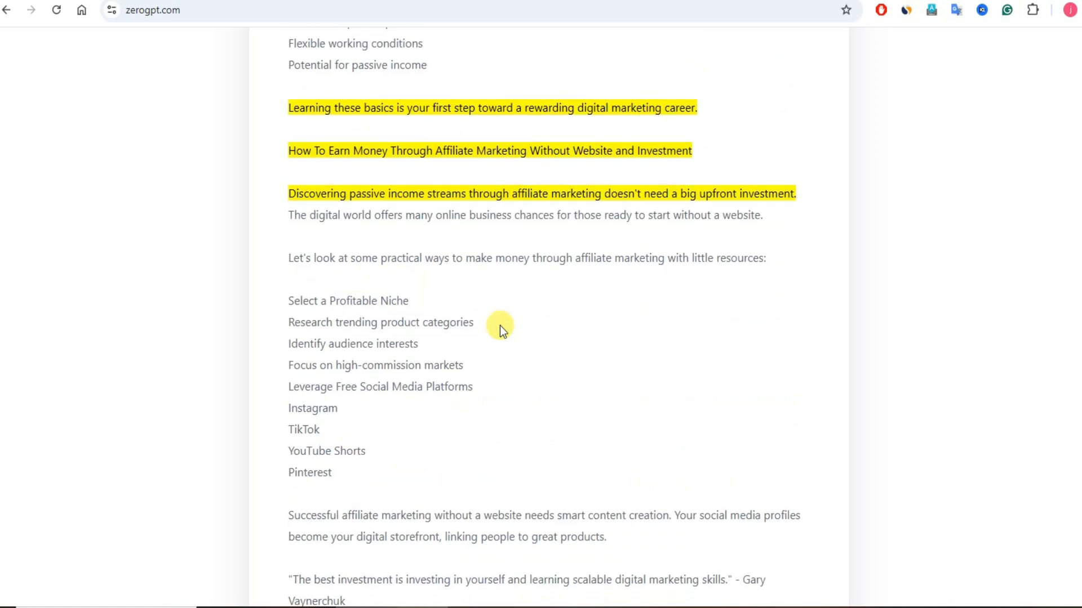
{"action": "scroll", "coordinate": [499, 325], "scroll_direction": "down", "scroll_amount": 16}
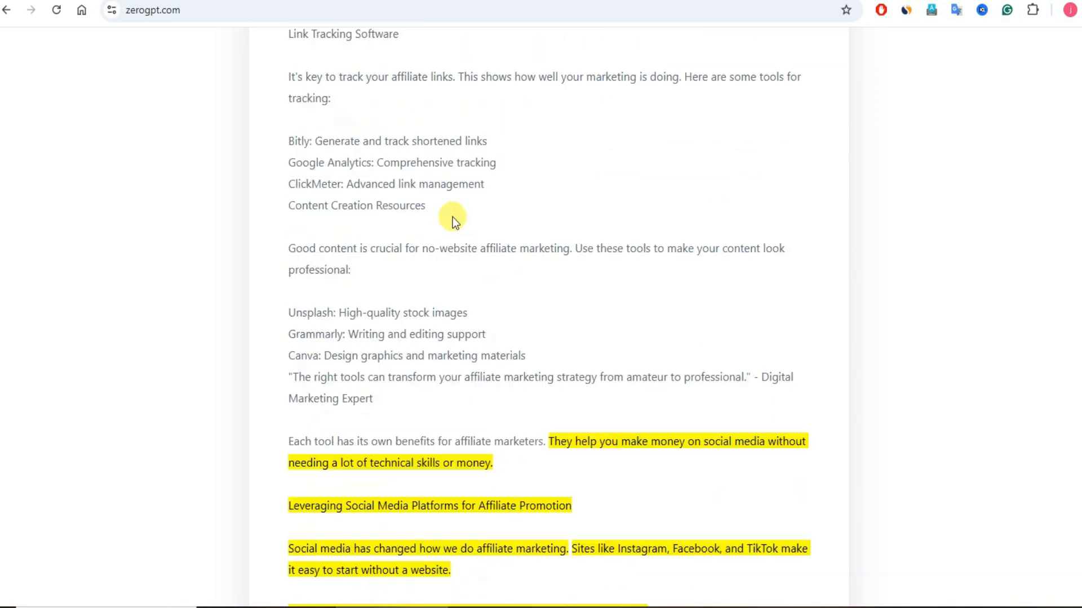
{"action": "scroll", "coordinate": [464, 231], "scroll_direction": "down", "scroll_amount": 20}
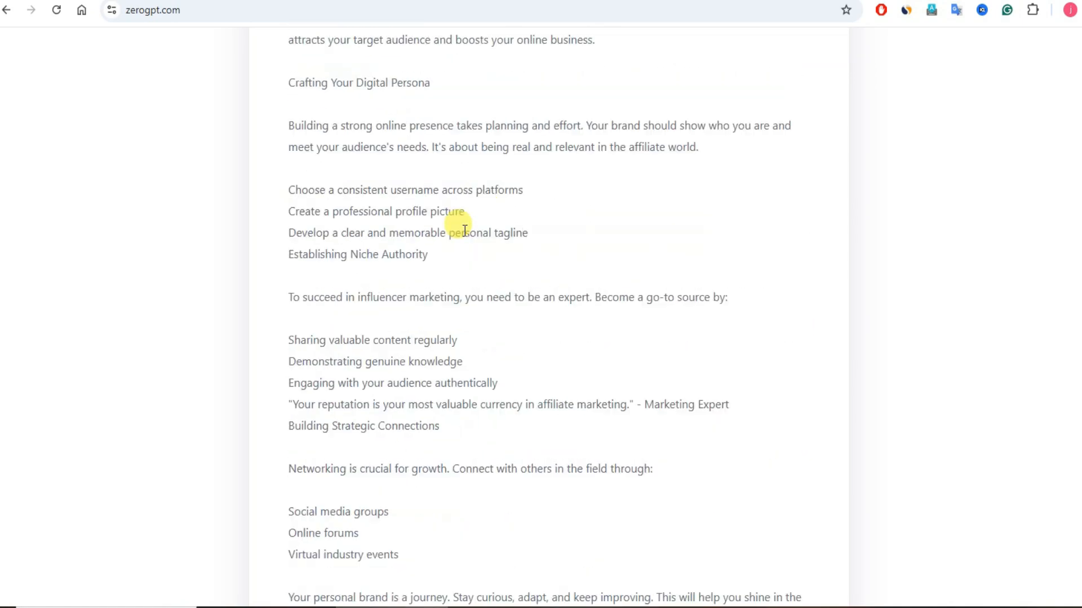
{"action": "scroll", "coordinate": [464, 231], "scroll_direction": "down", "scroll_amount": 20}
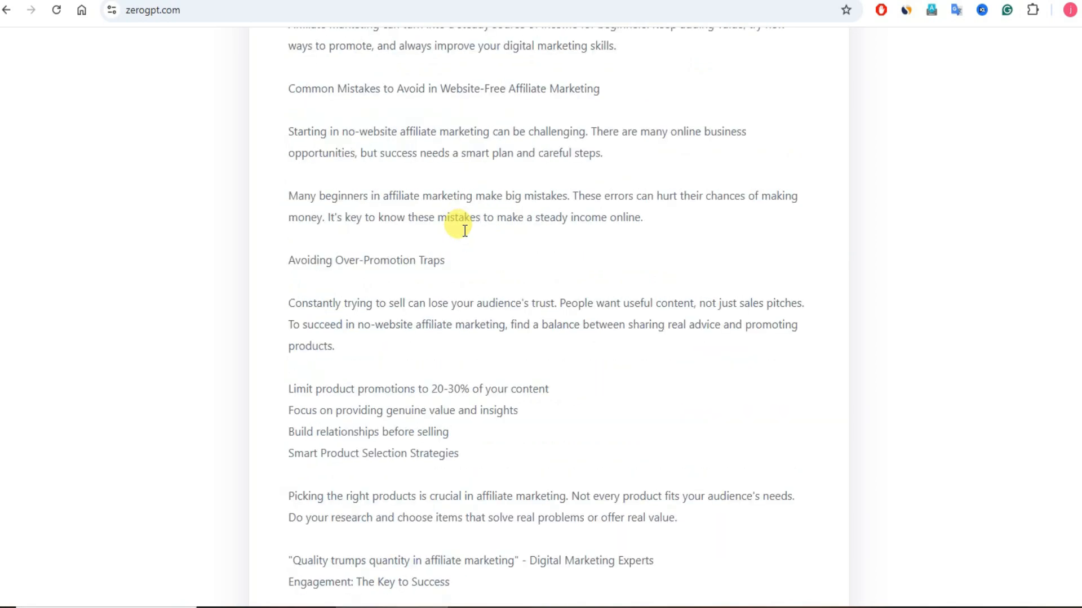
{"action": "scroll", "coordinate": [464, 231], "scroll_direction": "down", "scroll_amount": 20}
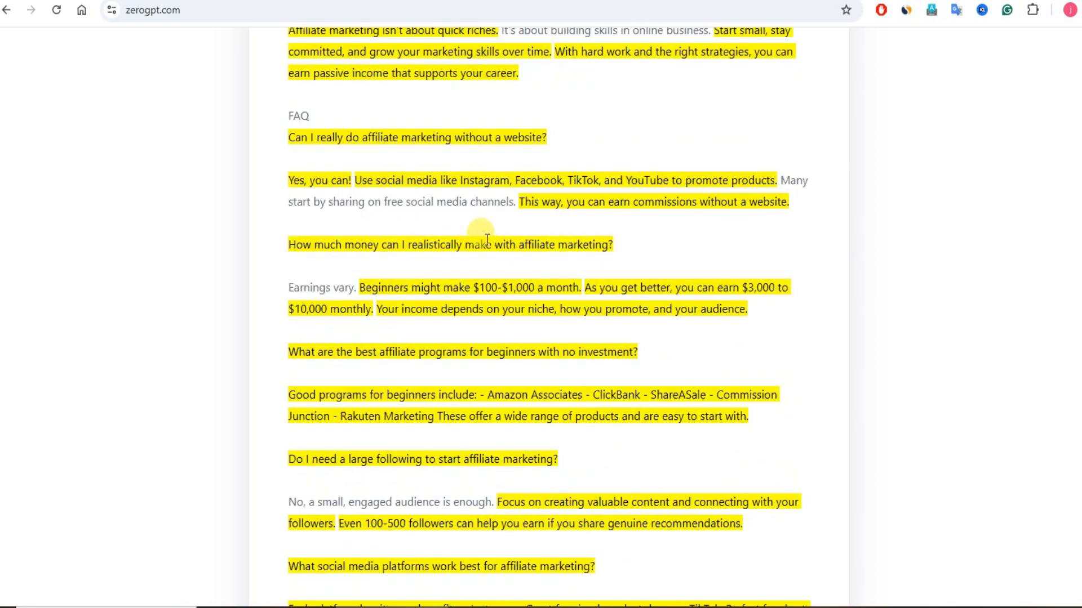
{"action": "scroll", "coordinate": [490, 244], "scroll_direction": "down", "scroll_amount": 7}
{"action": "scroll", "coordinate": [486, 245], "scroll_direction": "up", "scroll_amount": 20}
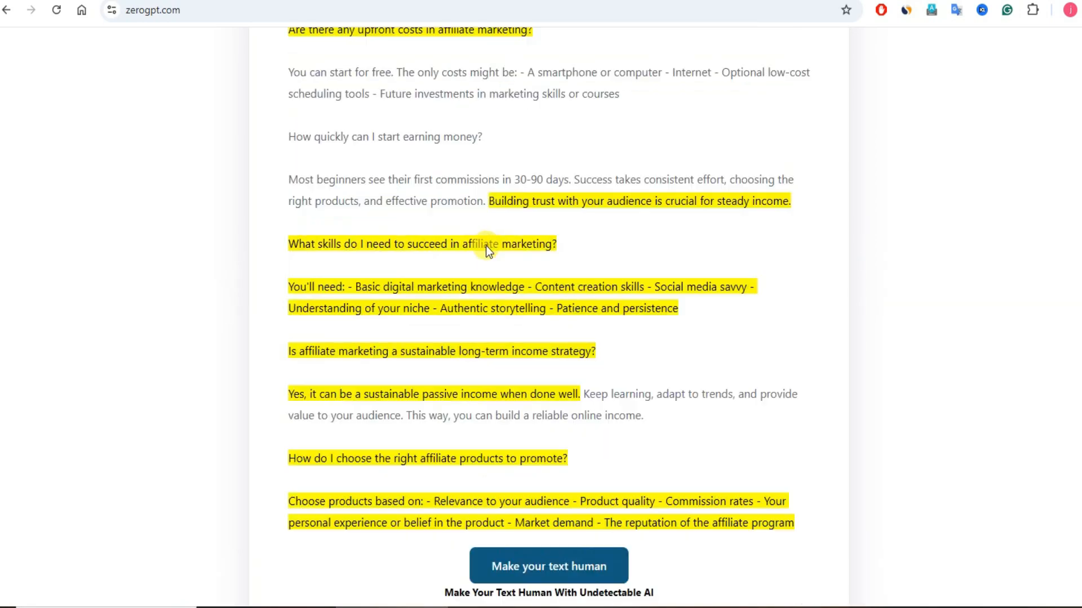
{"action": "scroll", "coordinate": [476, 245], "scroll_direction": "up", "scroll_amount": 20}
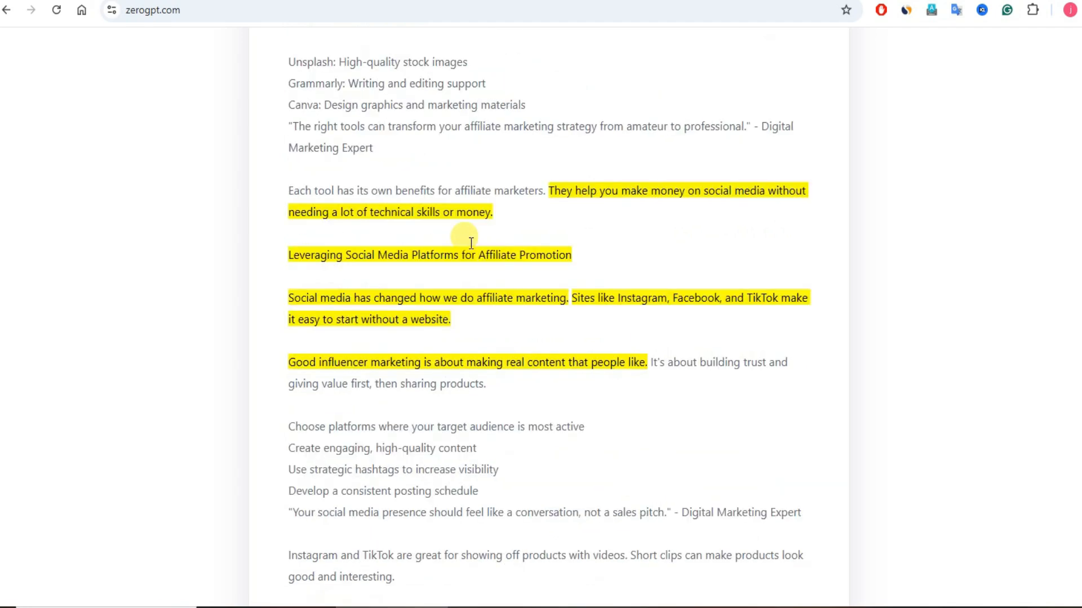
{"action": "scroll", "coordinate": [469, 243], "scroll_direction": "up", "scroll_amount": 10}
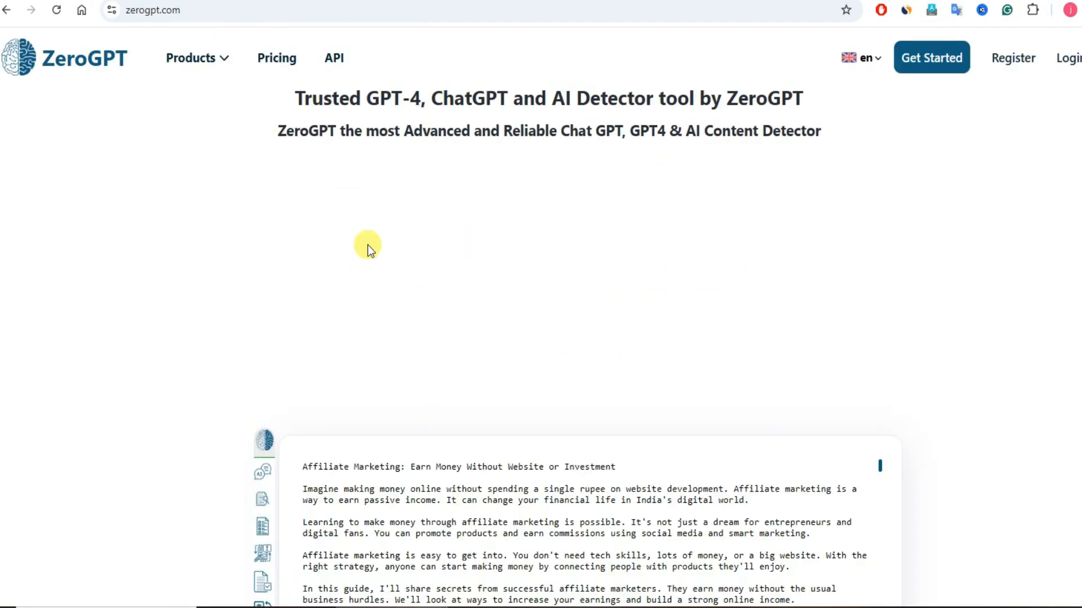
{"action": "scroll", "coordinate": [366, 243], "scroll_direction": "down", "scroll_amount": 10}
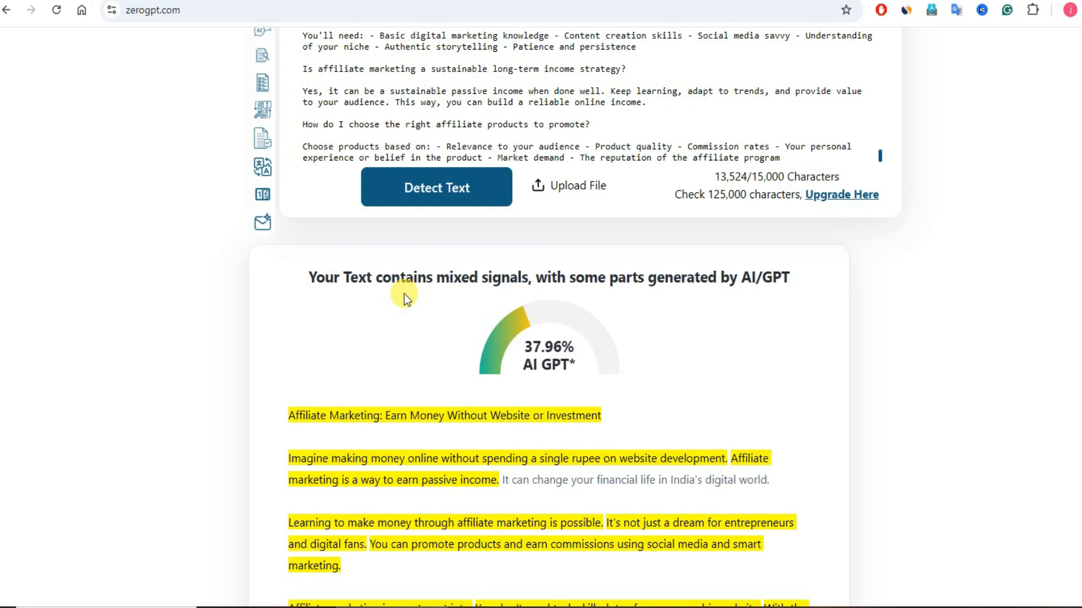
{"action": "scroll", "coordinate": [487, 357], "scroll_direction": "down", "scroll_amount": 15}
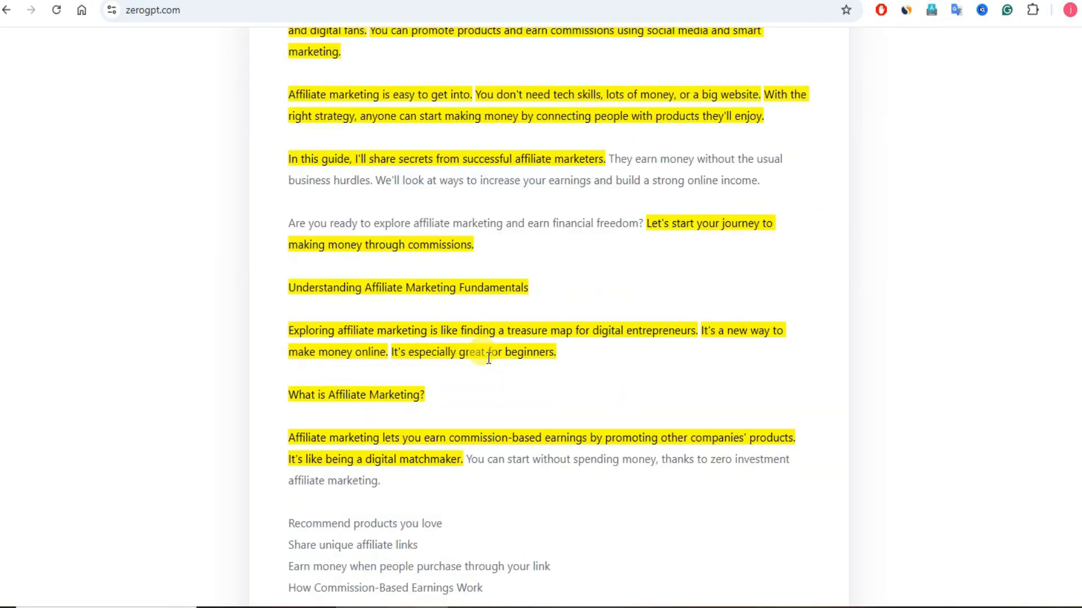
{"action": "scroll", "coordinate": [488, 358], "scroll_direction": "down", "scroll_amount": 15}
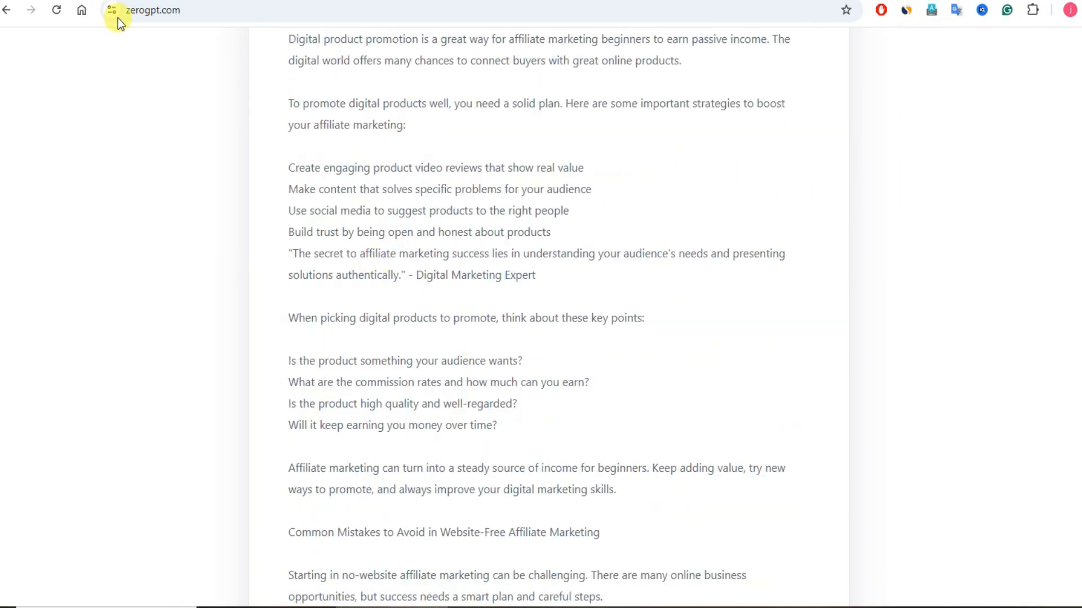
Step: Switch back to SEOWriting.AI's Humanizer Tool and open the site's dashboard
{"action": "left_click", "coordinate": [225, 1]}
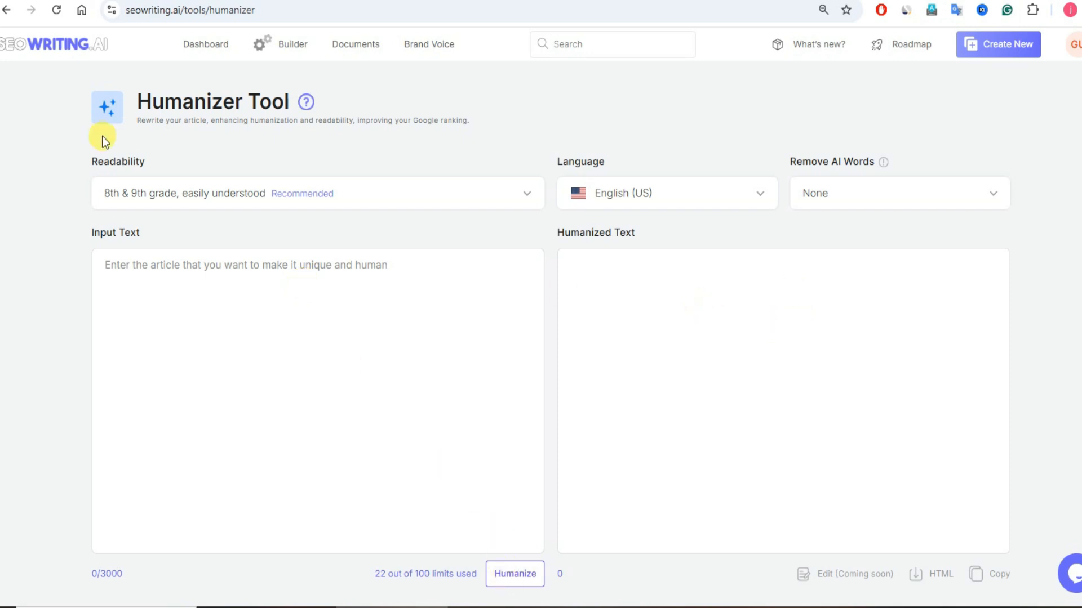
{"action": "left_click", "coordinate": [60, 48]}
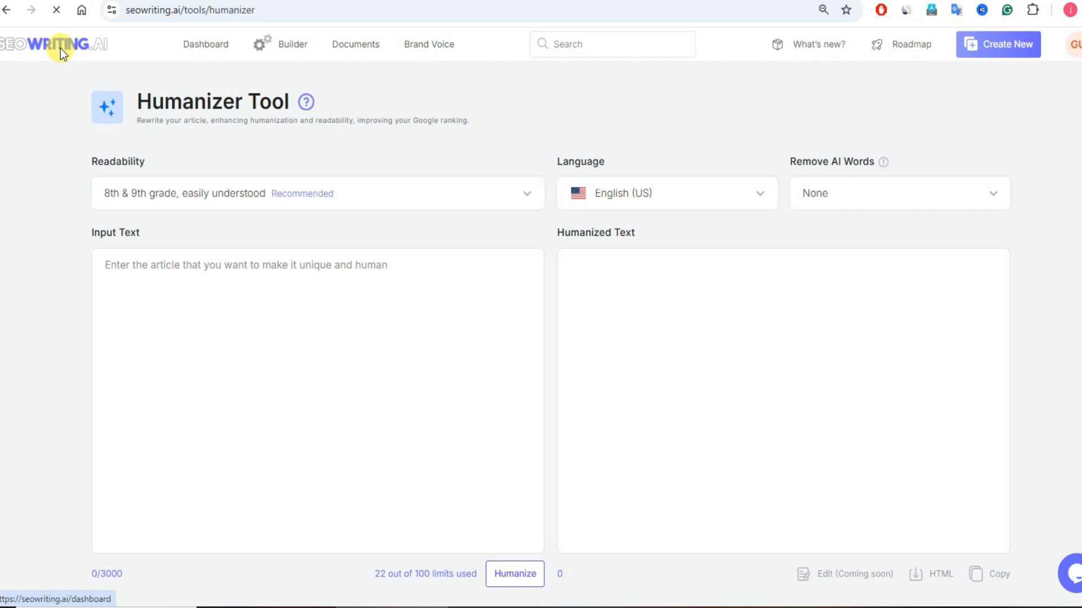